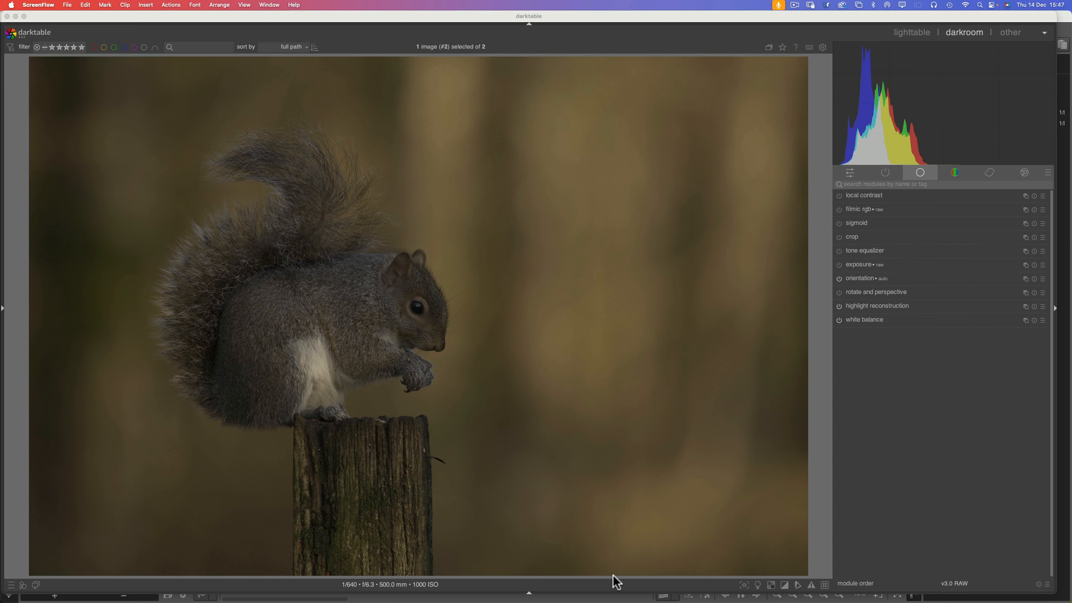
- Switch to RawTherapee and examine the squirrel's head at 100%, returning to the whole image
mouse_move(638, 598)
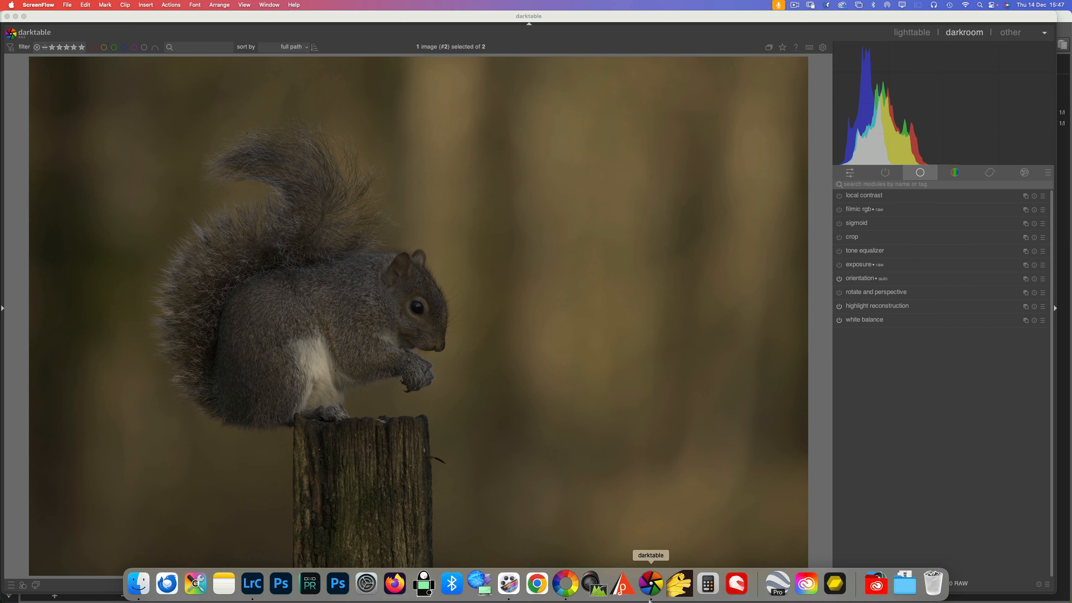
left_click(565, 591)
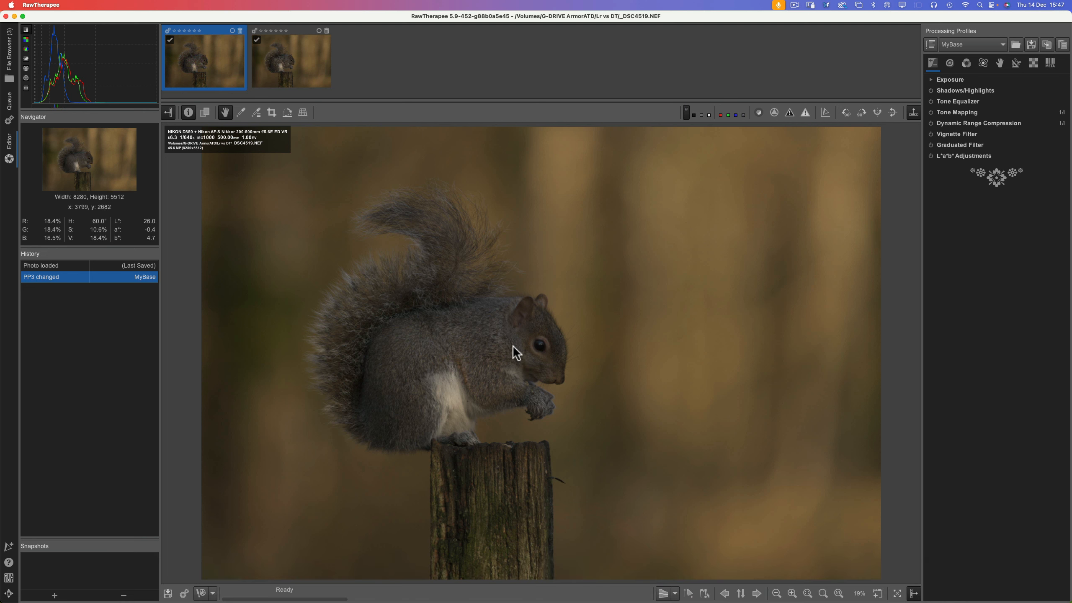
key("z")
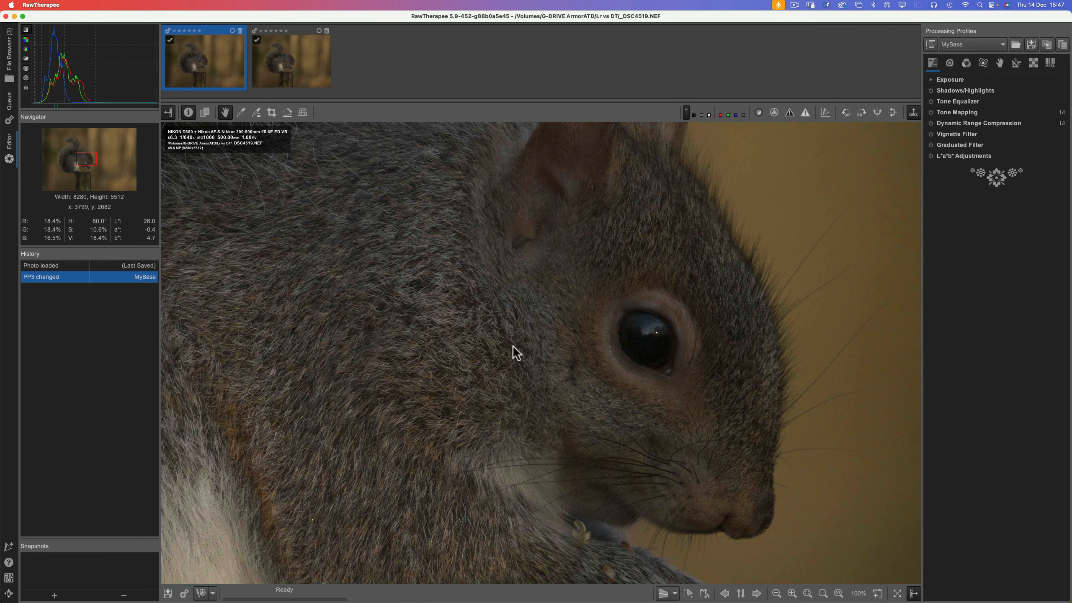
scroll(512, 346, "down", 5)
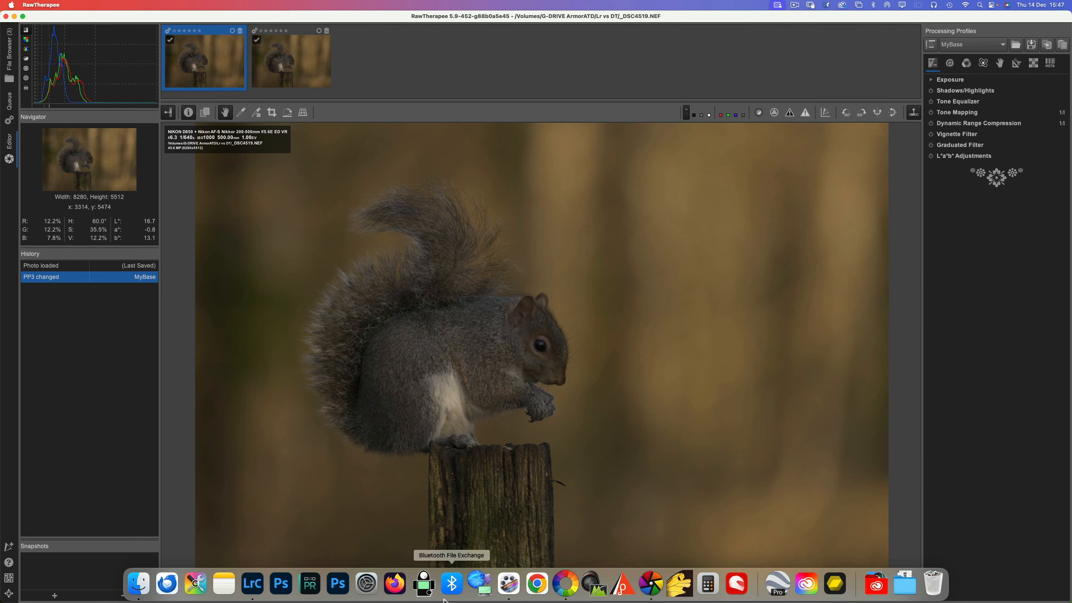
- Switch to Lightroom Classic, apply the PVSwap preset to the squirrel photo and reset its Exposure to 0
left_click(253, 584)
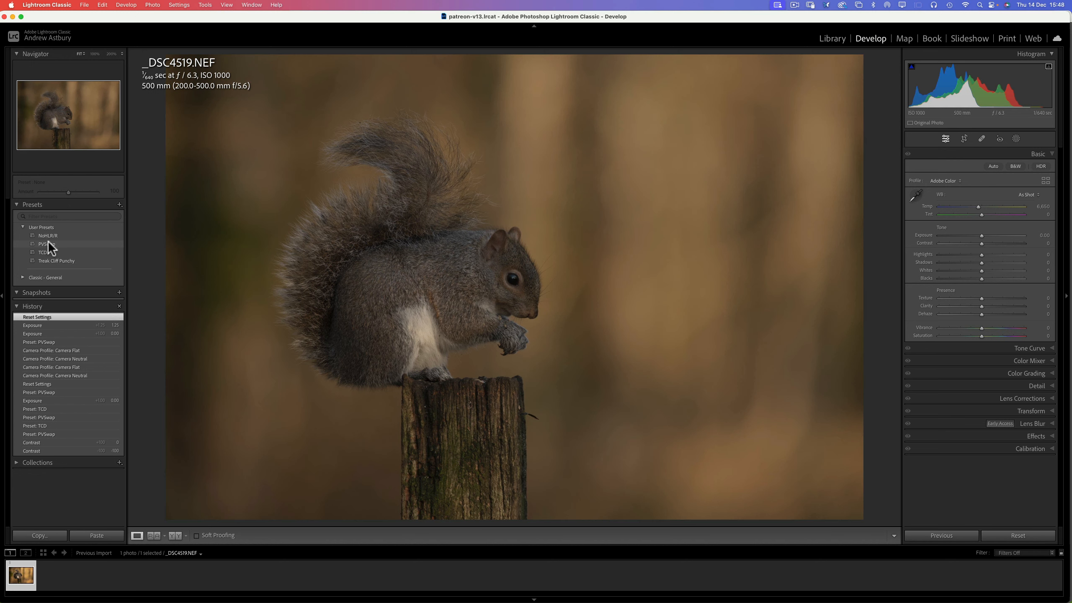
left_click(50, 240)
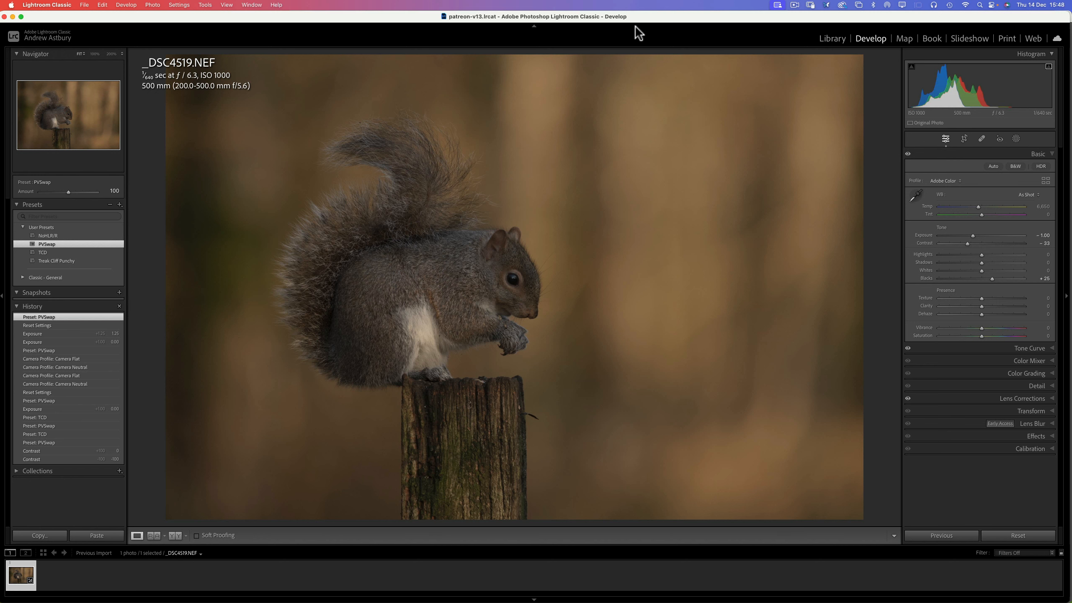
double_click(918, 236)
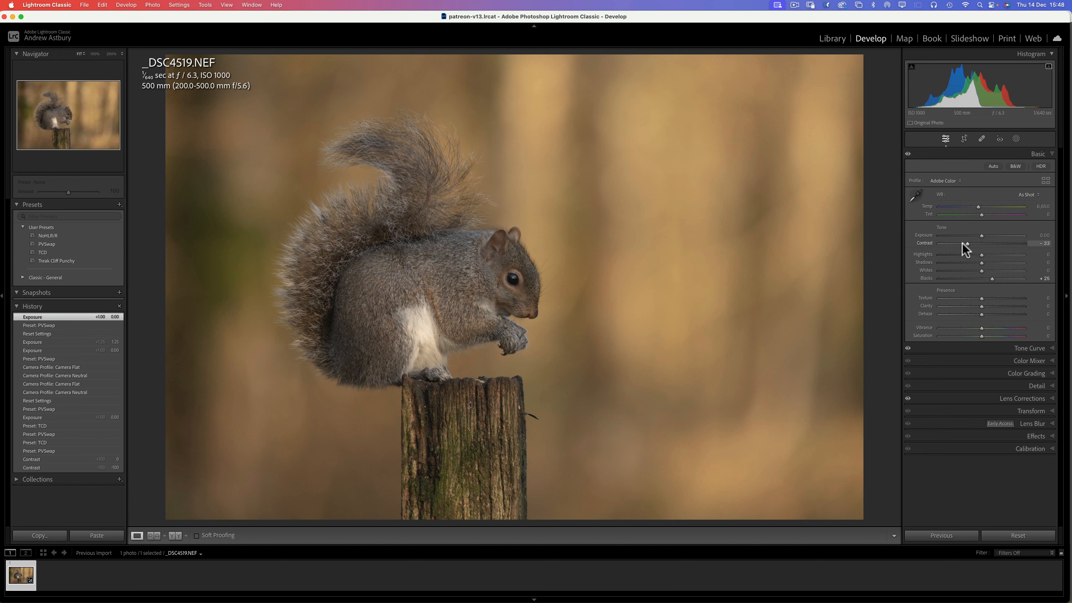
- Try the photo's Contrast at the extremes of -100 and +100, and return it to -33
left_click_drag(966, 243, 932, 249)
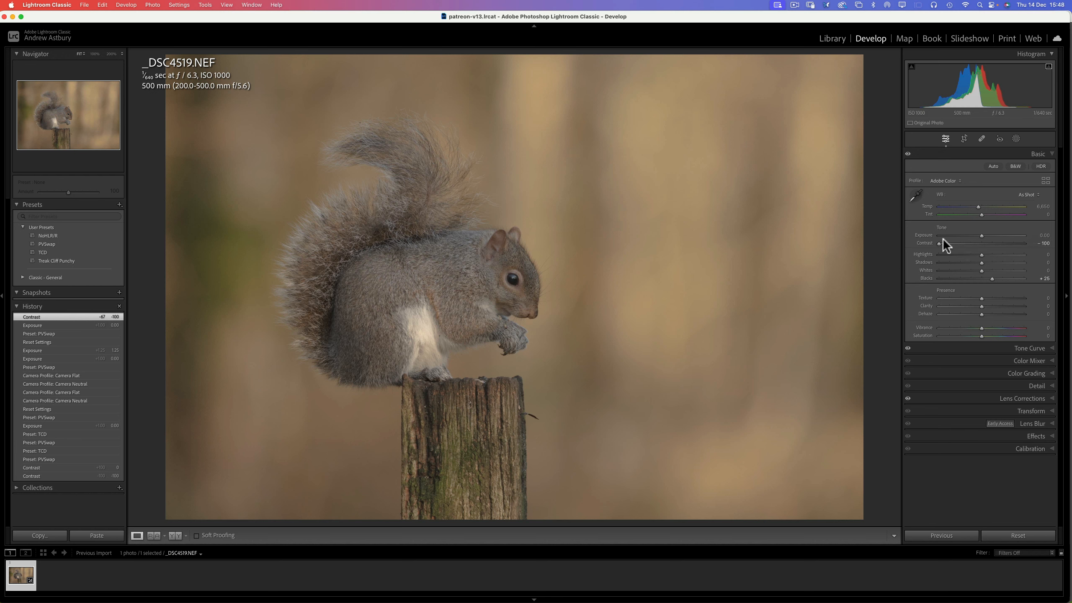
left_click_drag(939, 242, 1030, 227)
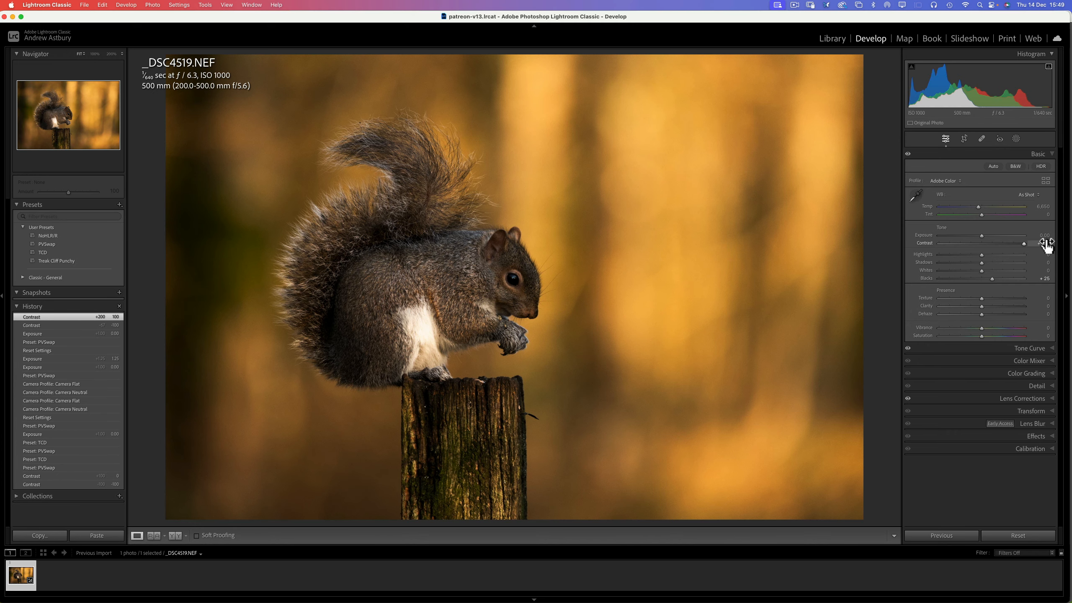
left_click(1045, 244)
type("-33")
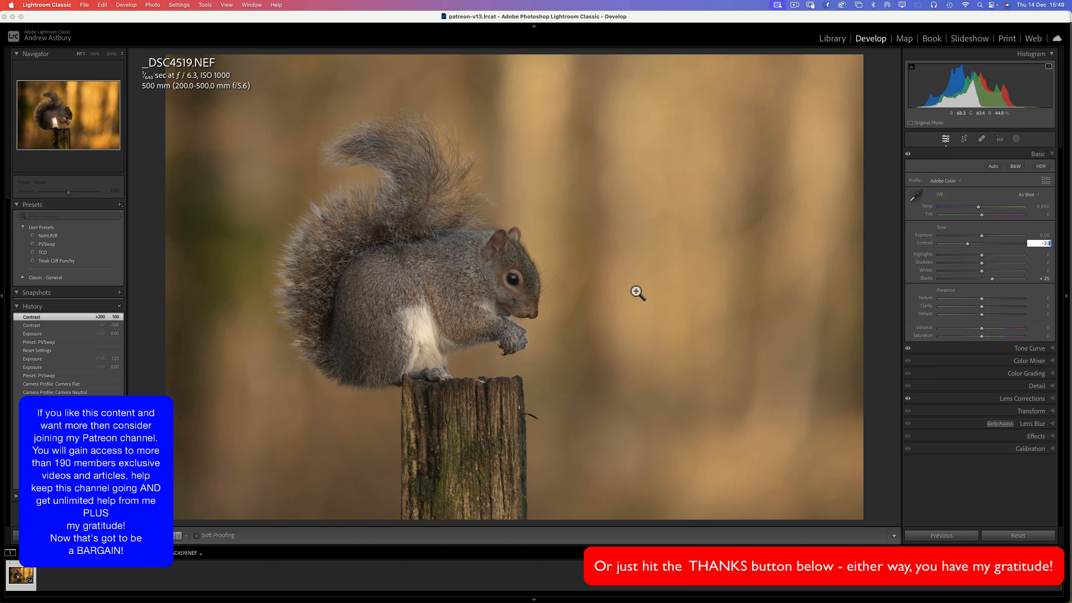
- Examine the squirrel's head, belly and feet at 100% for fur detail
left_click(519, 279)
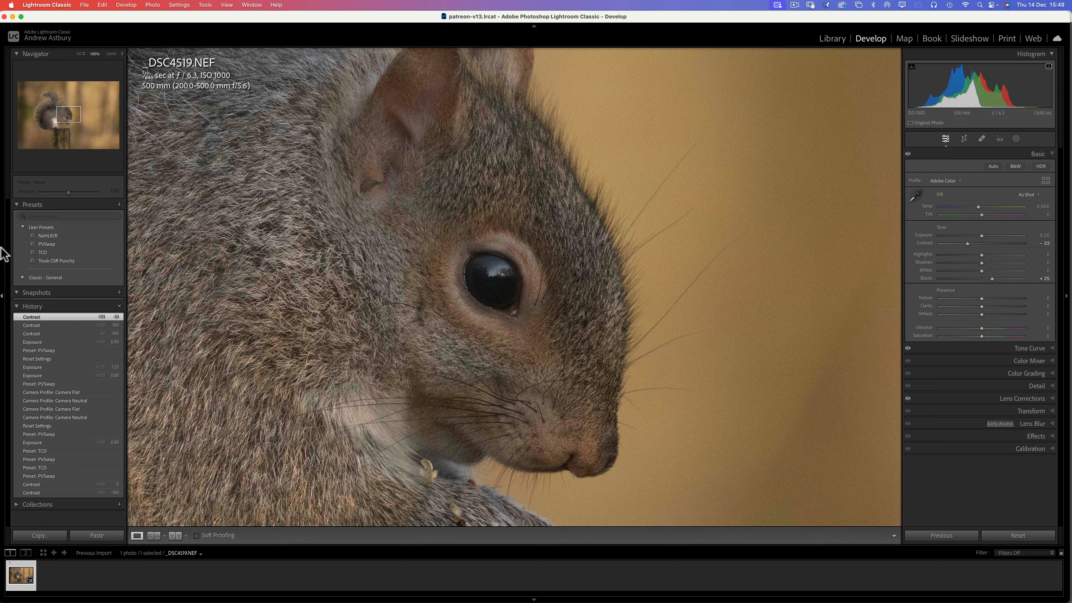
left_click_drag(77, 116, 66, 127)
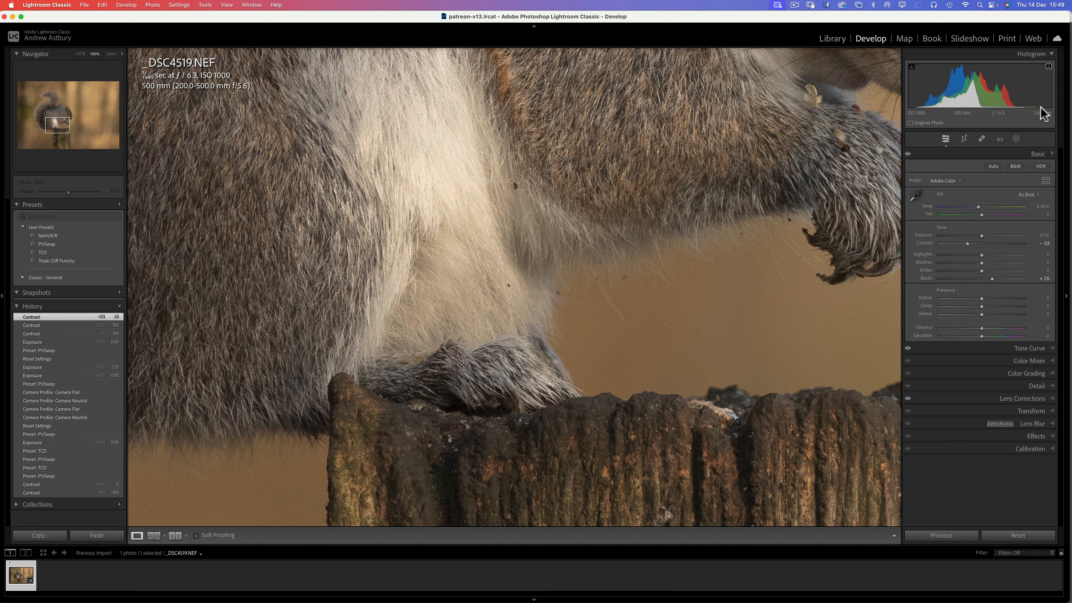
left_click(448, 182)
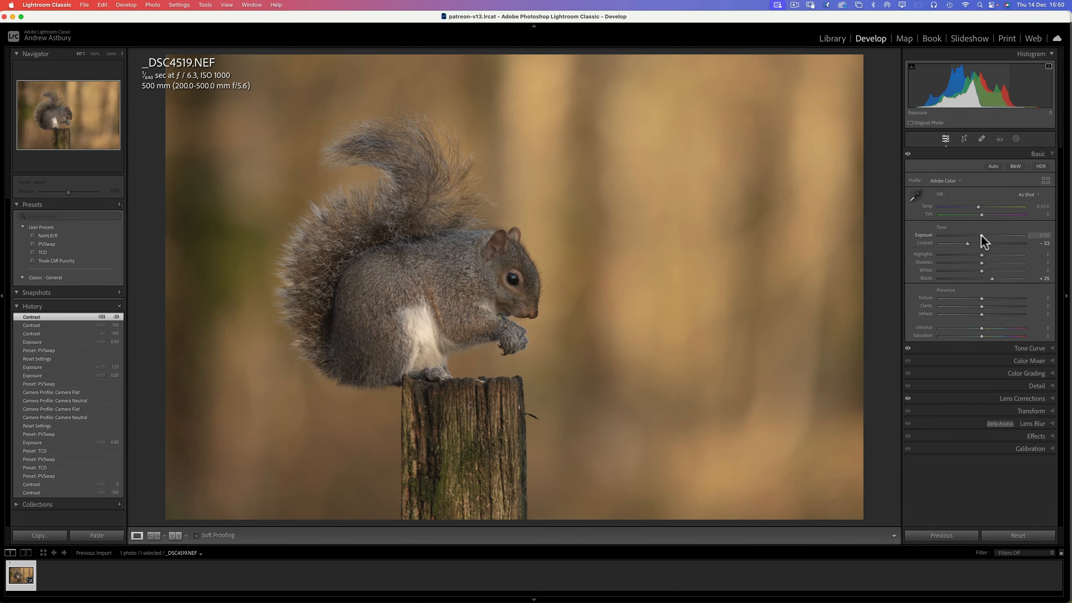
- Raise the photo's Exposure to +0.60, check the head at 100% and apply the TCD preset
left_click_drag(980, 235, 986, 233)
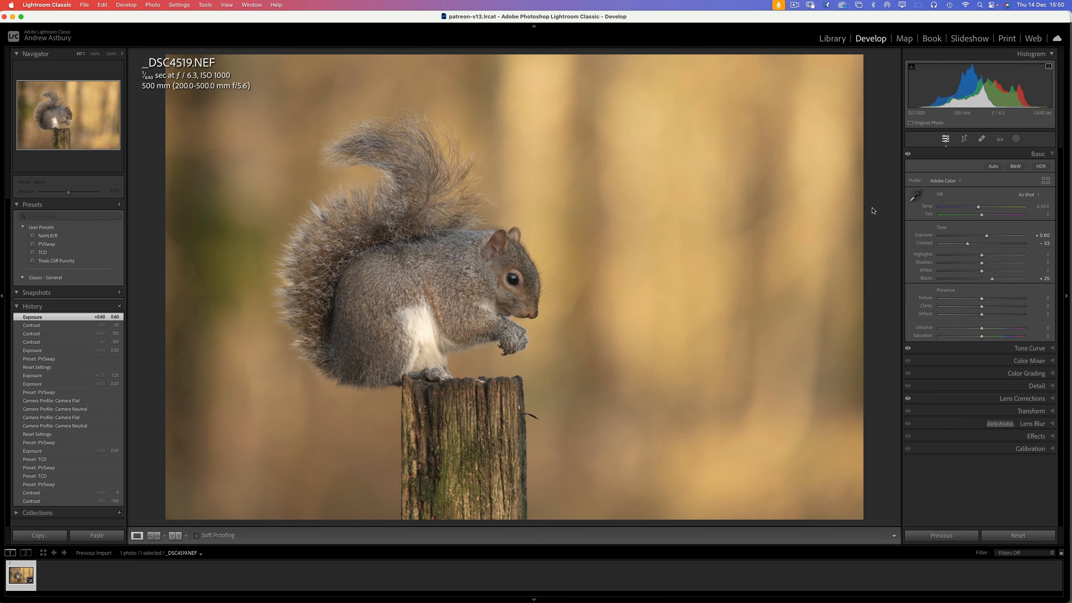
left_click(526, 273)
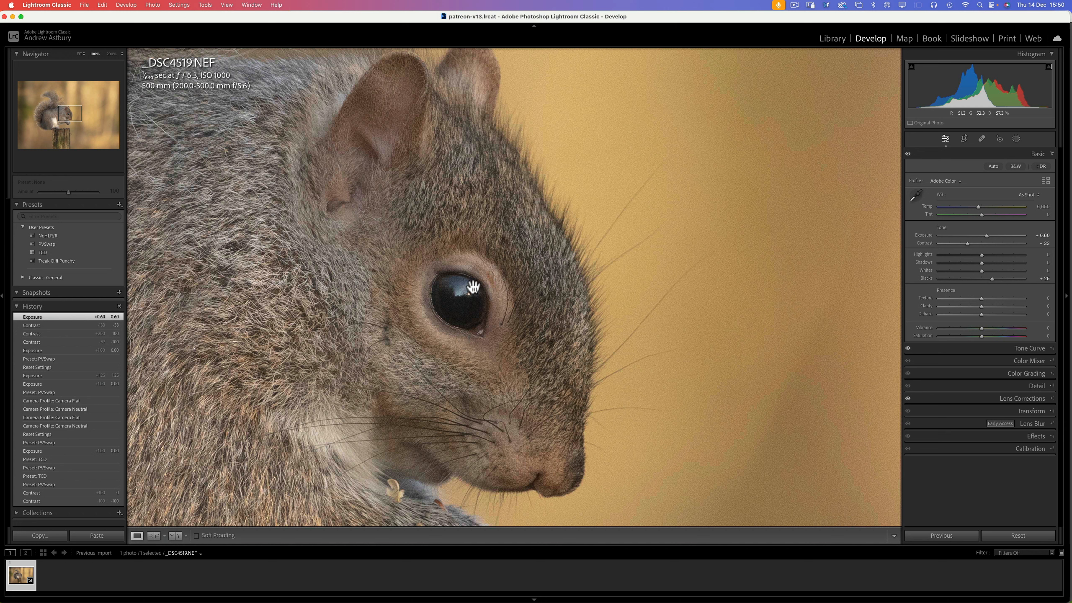
left_click(499, 308)
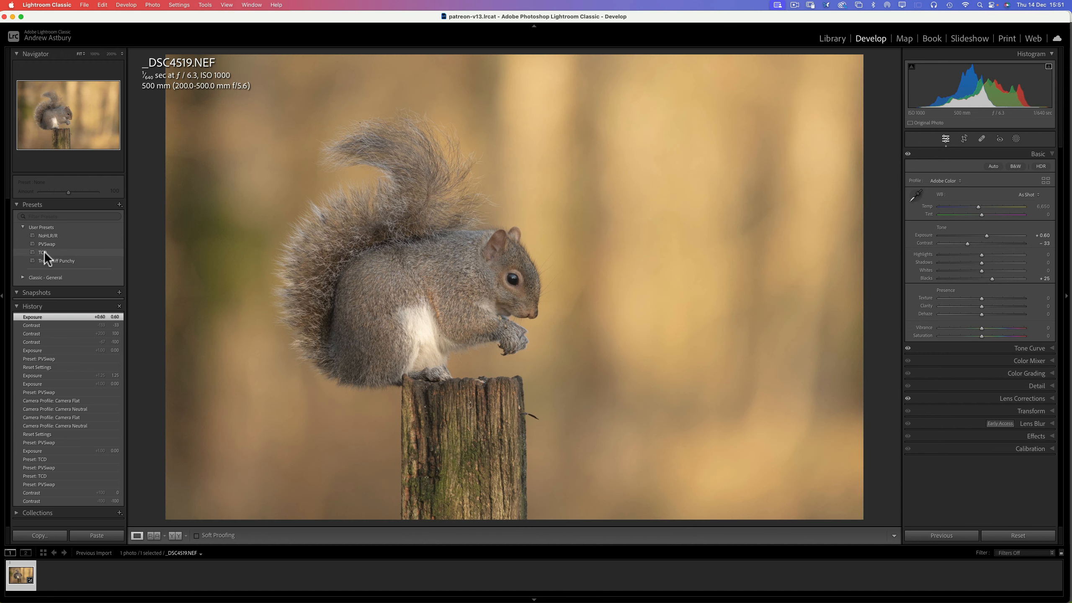
left_click(44, 252)
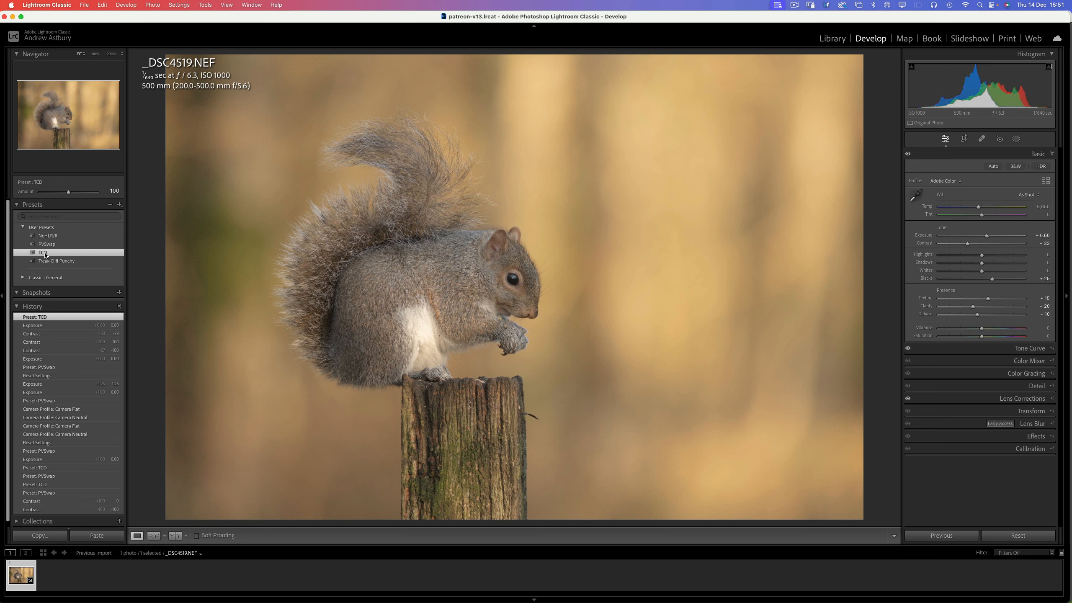
- Denoise the photo with the AI Enhance function at an amount of 50
left_click(465, 270)
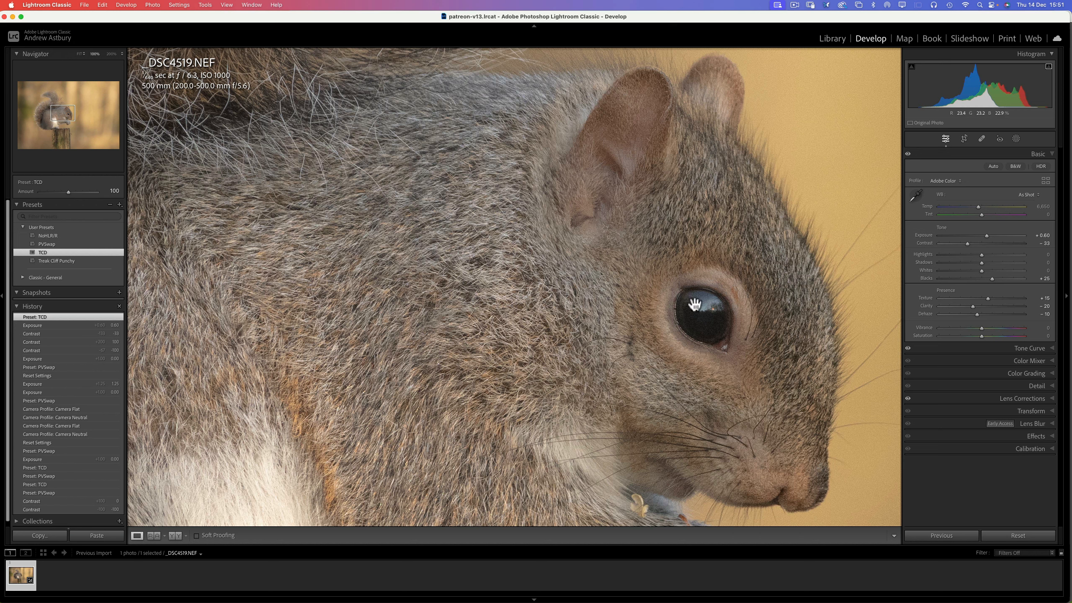
left_click(1037, 385)
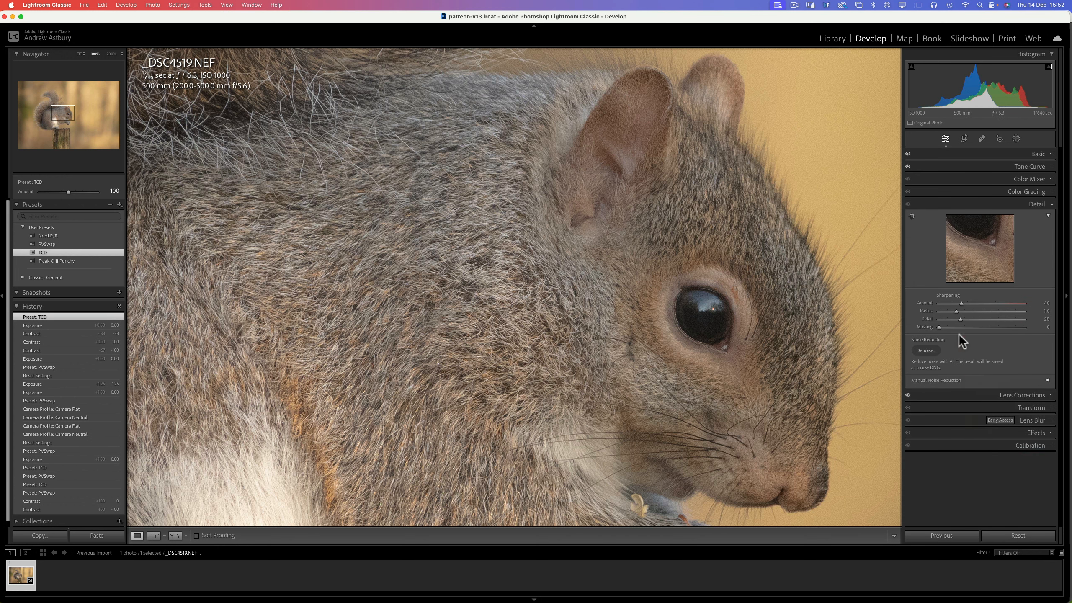
left_click(926, 350)
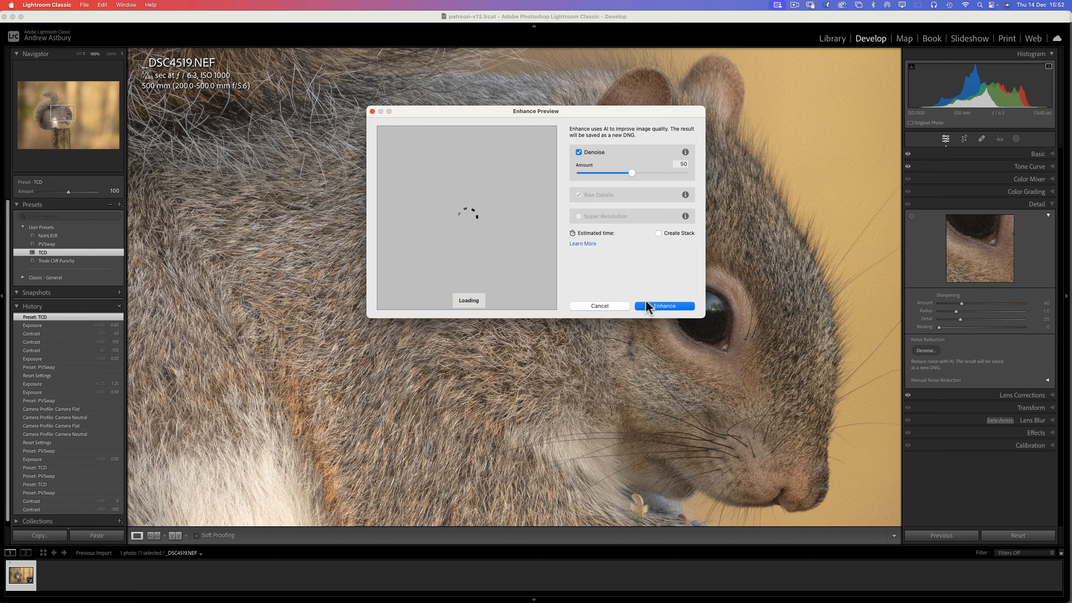
left_click(656, 305)
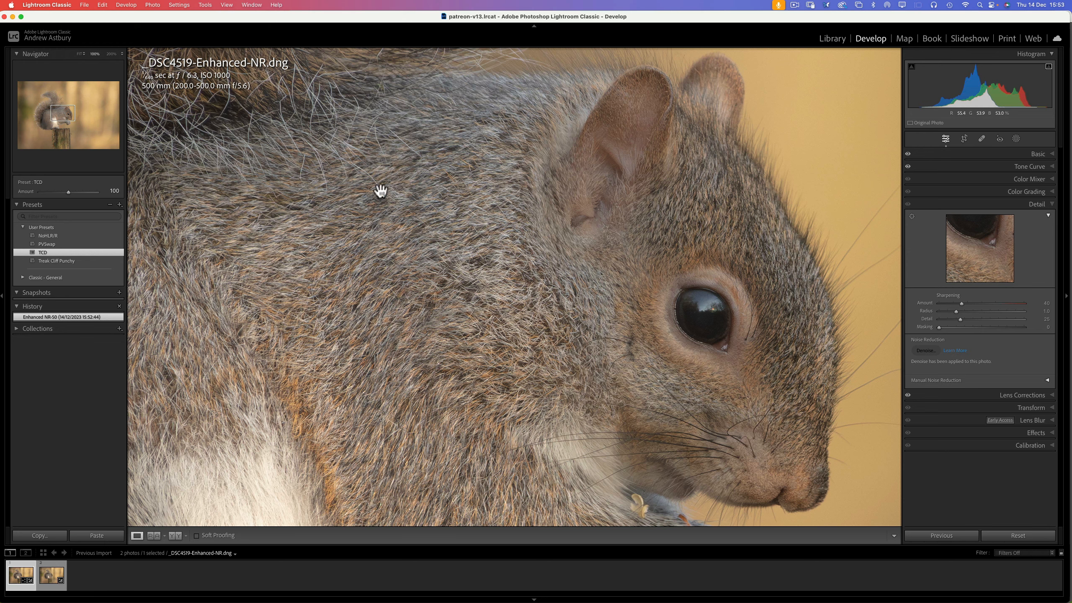
- Create a brush mask with Highlights -14 and Texture 7, and paint it over the squirrel's white belly fur
left_click(481, 268)
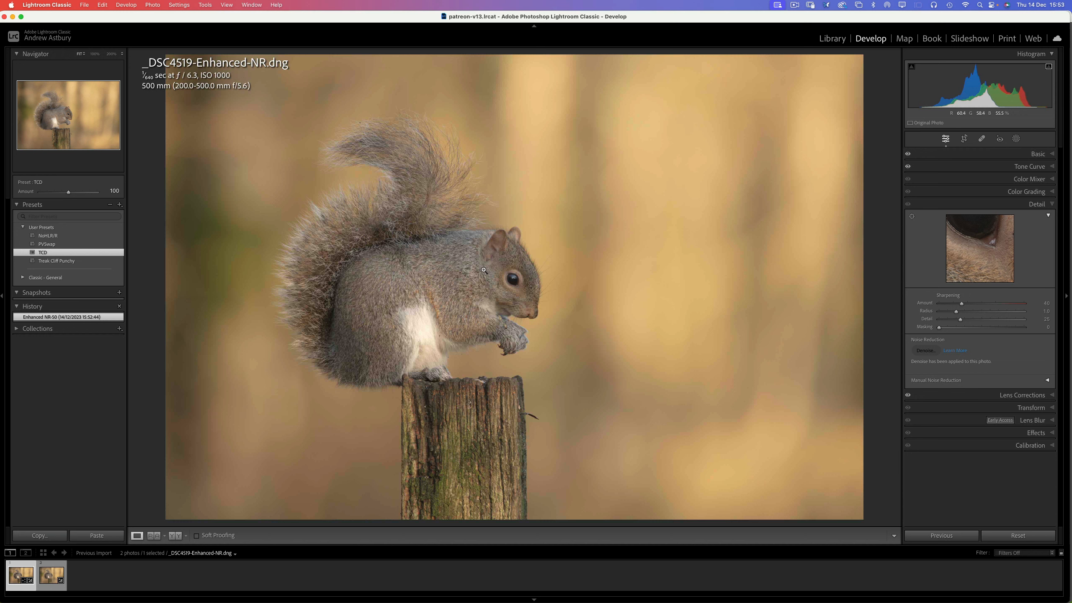
left_click(428, 334)
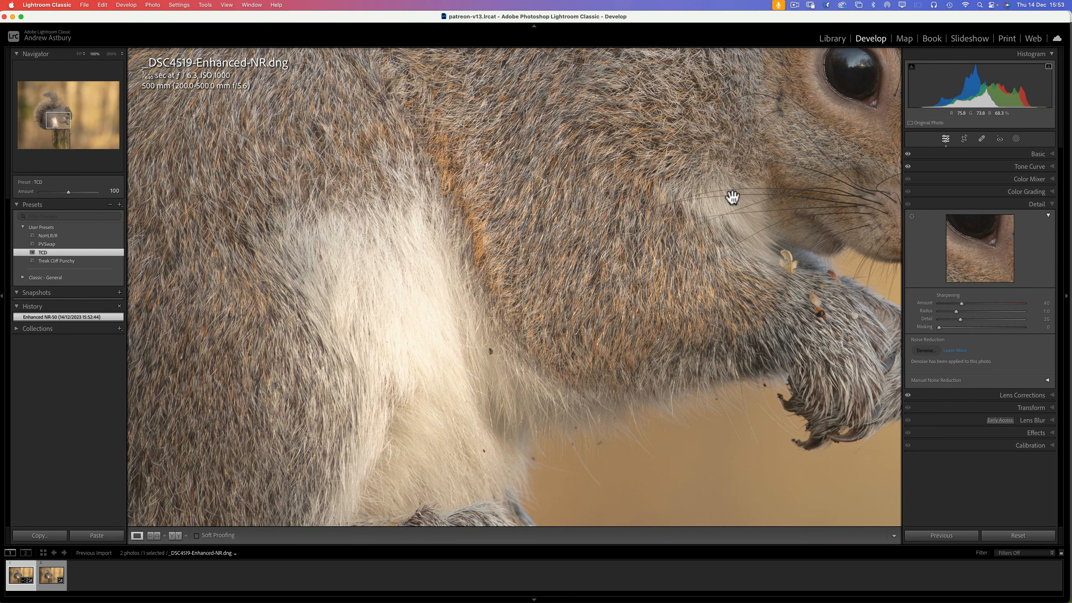
left_click(1016, 139)
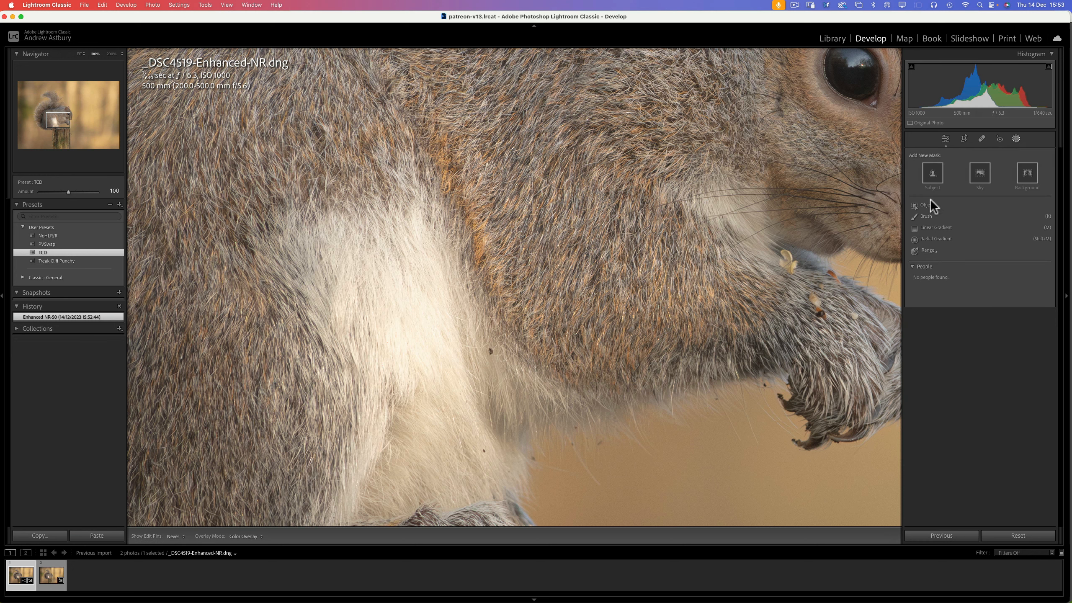
left_click(924, 216)
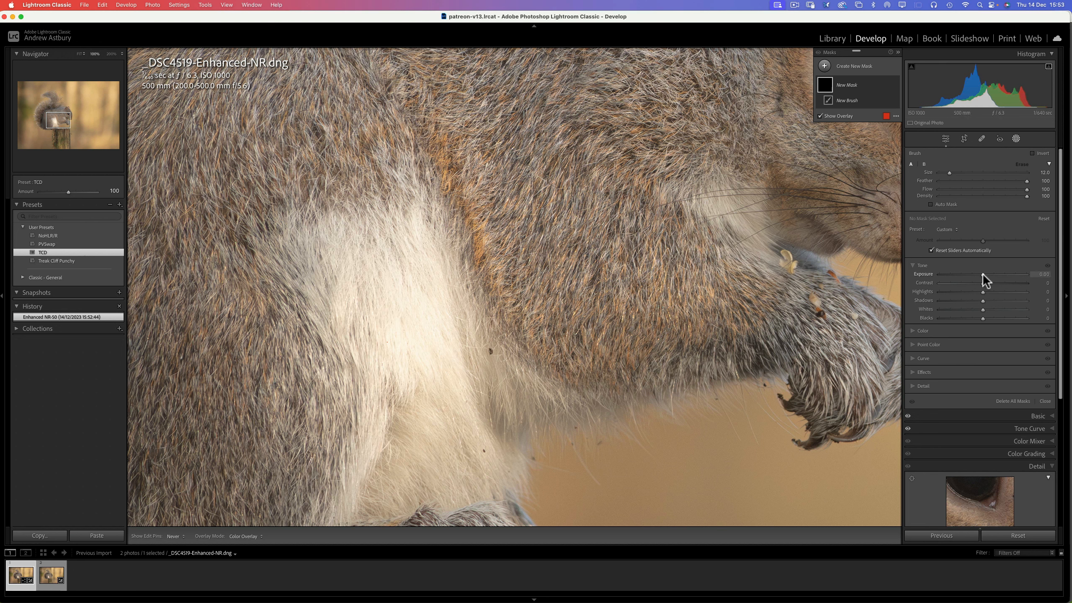
left_click_drag(983, 290, 975, 292)
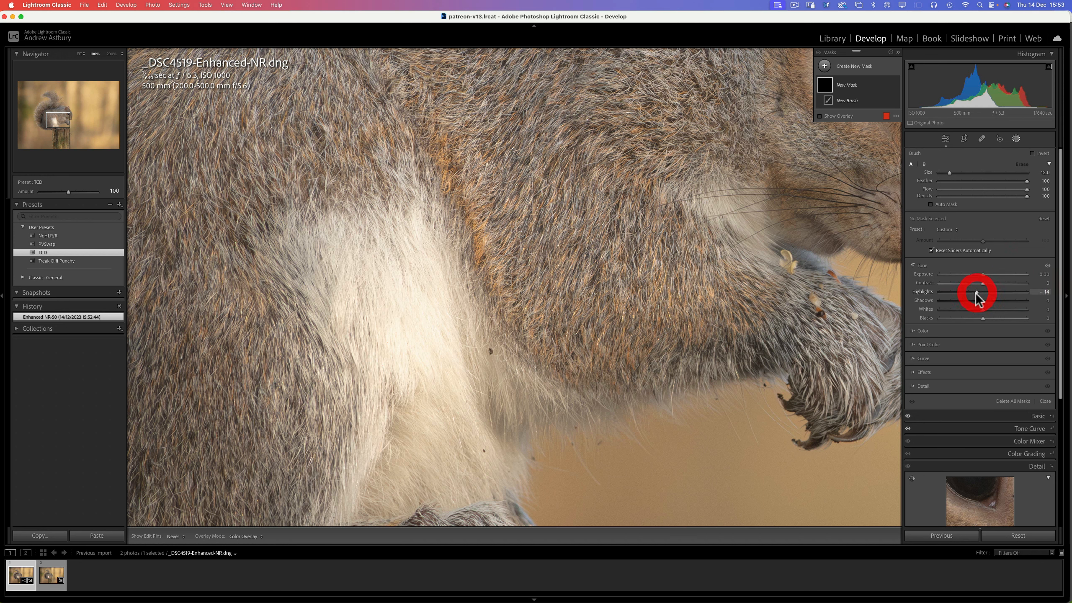
left_click(926, 372)
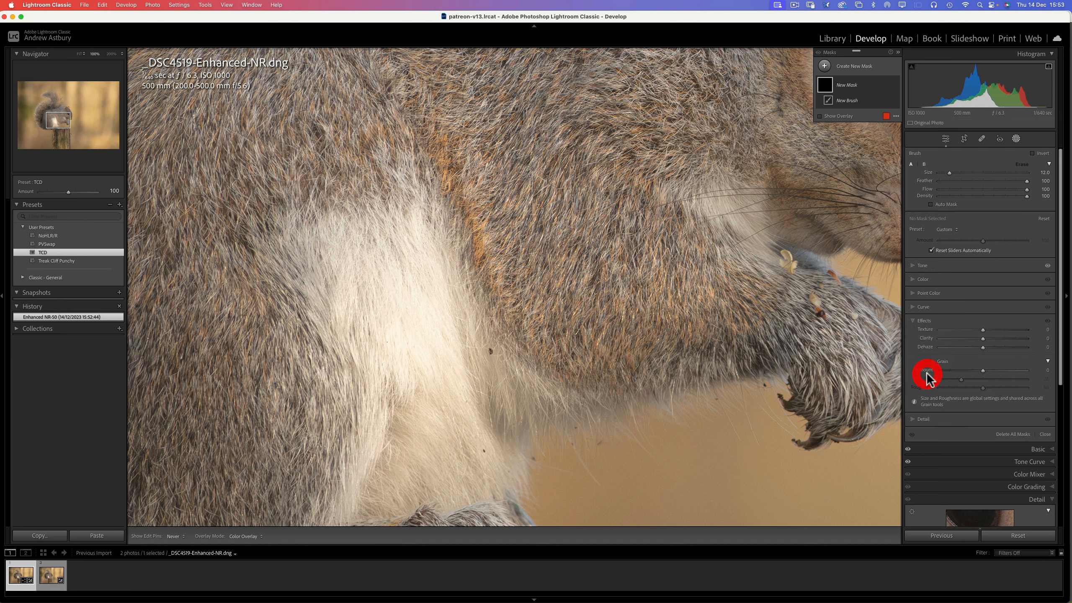
left_click(985, 327)
mouse_move(380, 249)
left_mouse_down()
mouse_move(462, 333)
mouse_move(463, 353)
mouse_move(414, 319)
mouse_move(413, 370)
mouse_move(404, 343)
mouse_move(414, 371)
left_mouse_up()
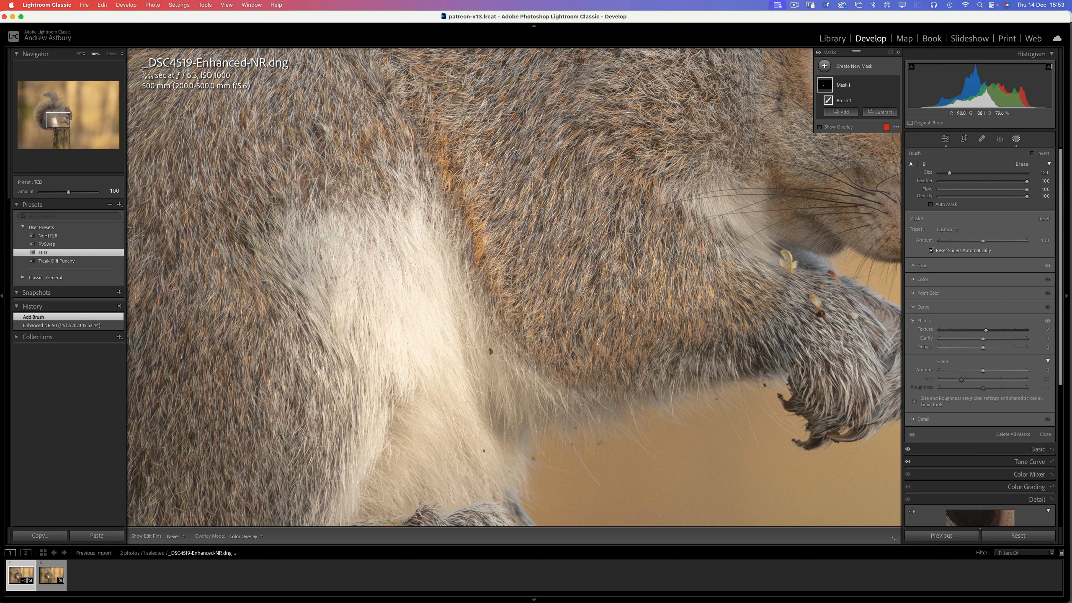
left_click(441, 388)
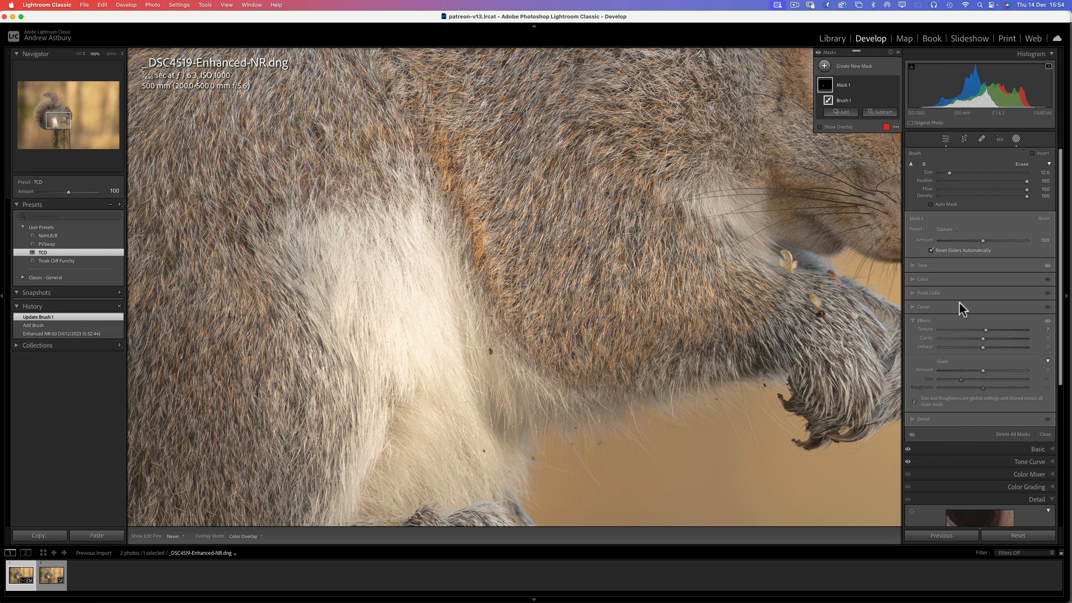
- Lower the belly mask's Highlights to -29 and Whites to -14, close masking and view the whole photo
left_click(928, 265)
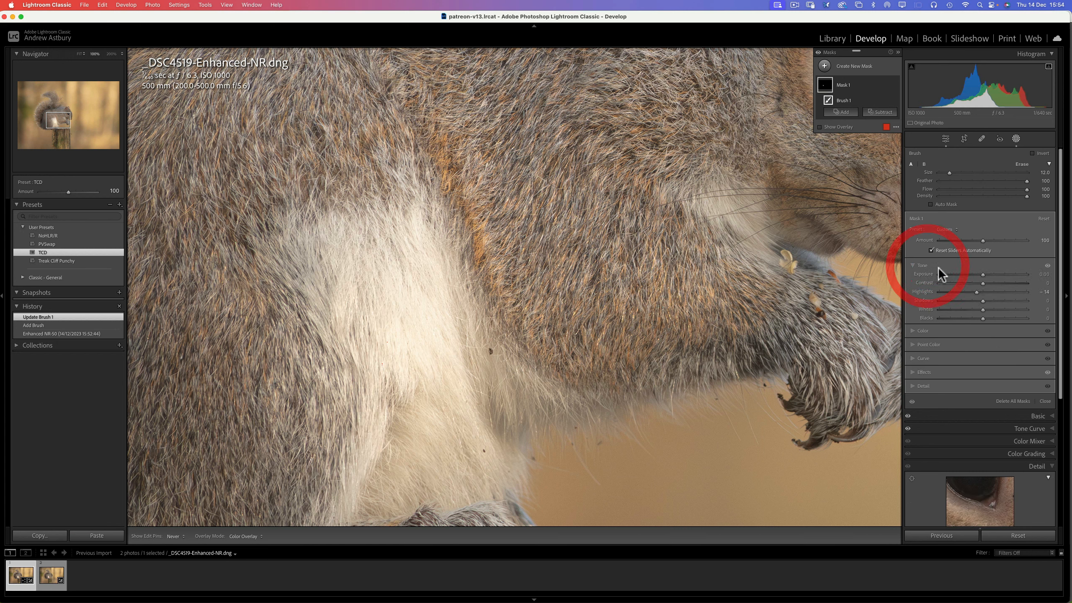
left_click_drag(976, 292, 969, 291)
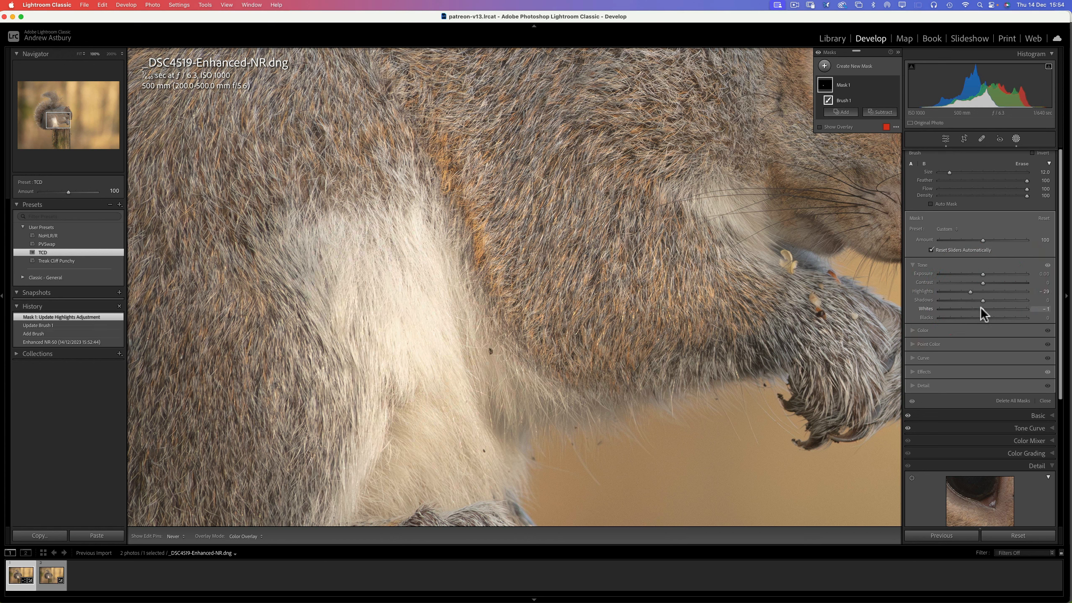
left_click_drag(976, 308, 976, 309)
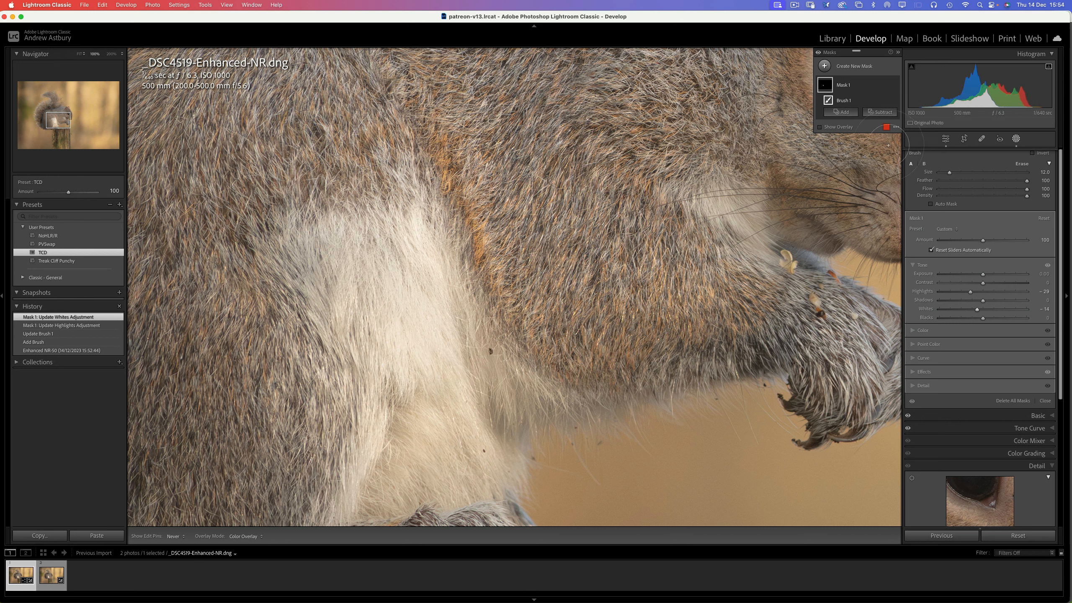
left_click(1046, 401)
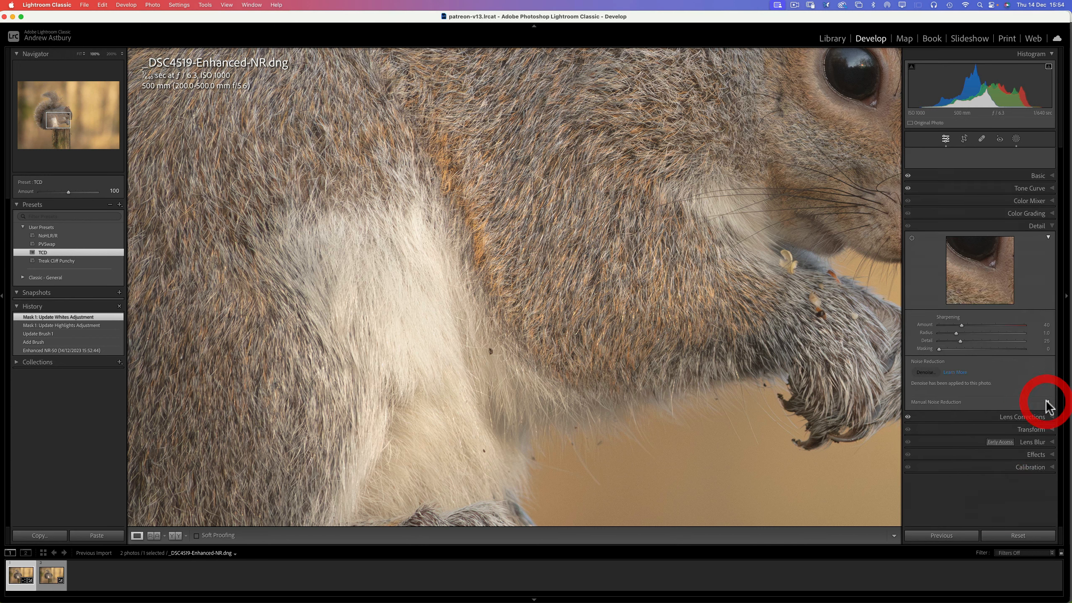
left_click(653, 272)
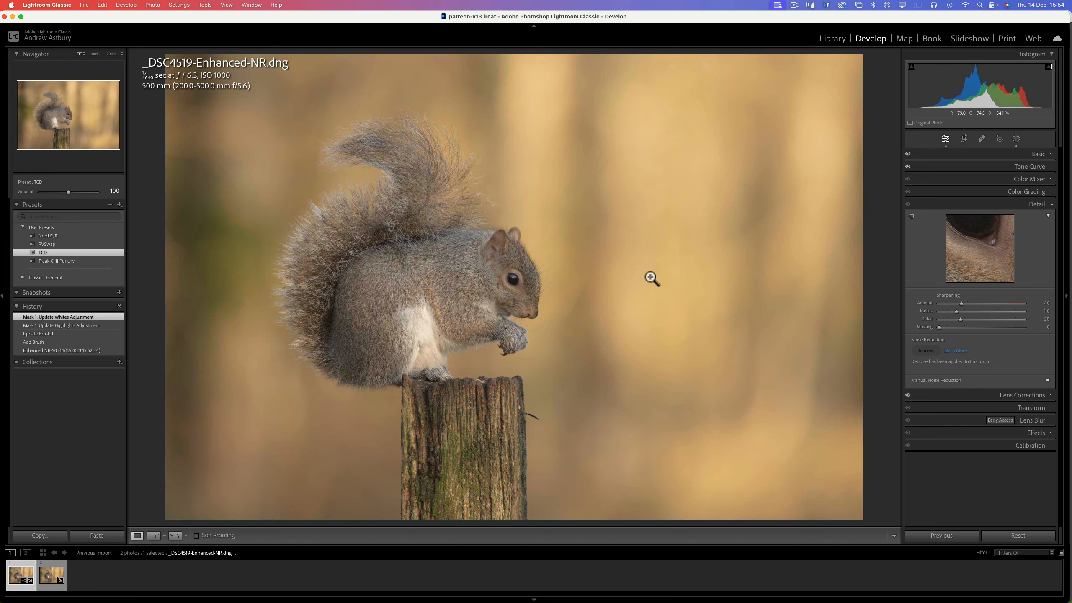
- Switch to RawTherapee and choose Nikon D850 Camera Flat.dcp as the custom input profile in Color Management
mouse_move(687, 600)
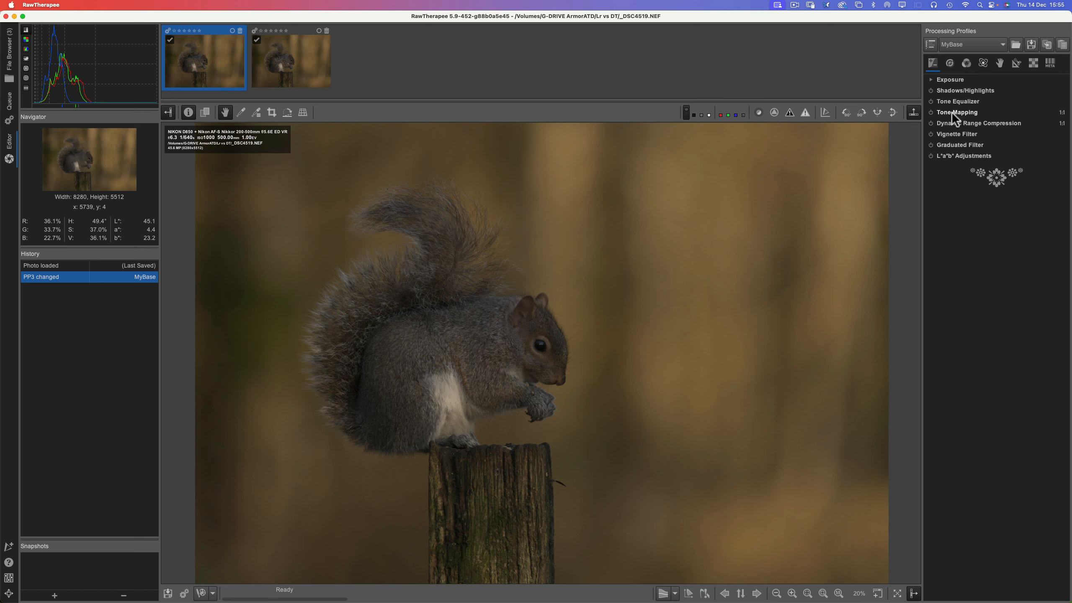
left_click(965, 61)
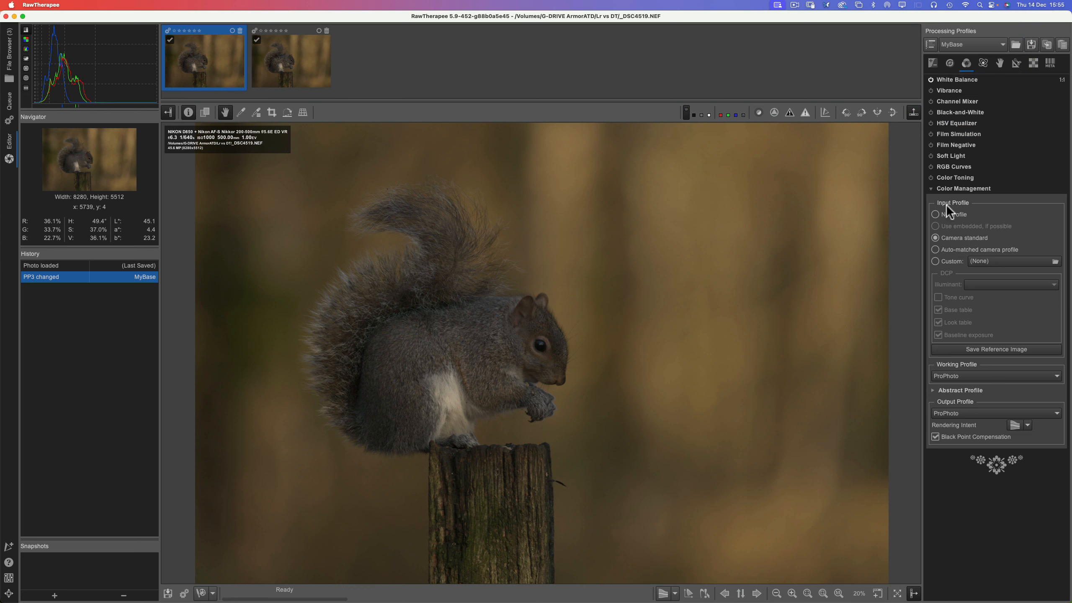
left_click(935, 261)
left_click(979, 263)
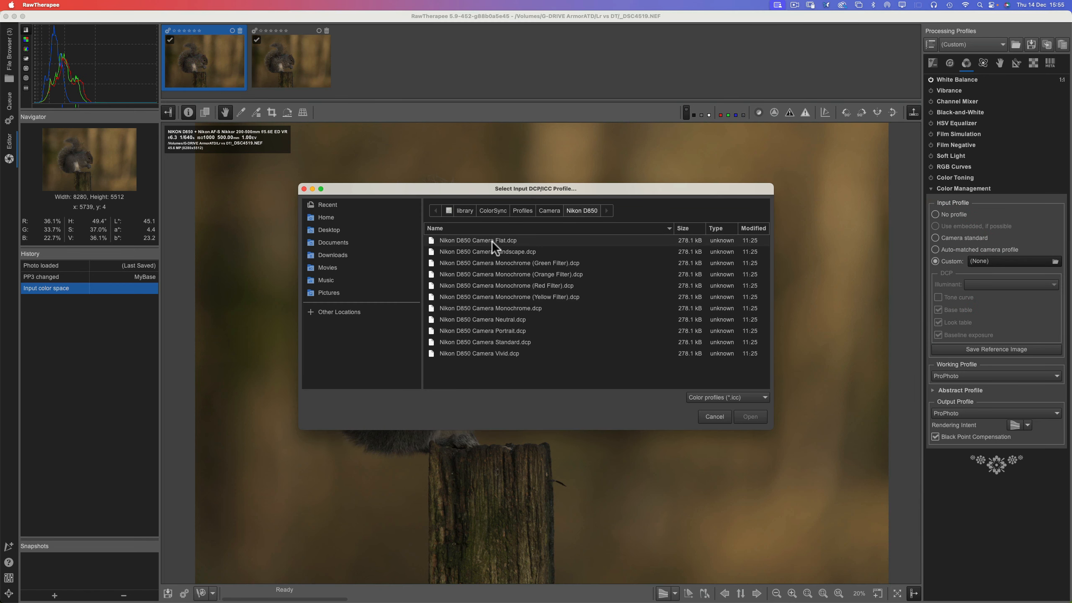
left_click(491, 241)
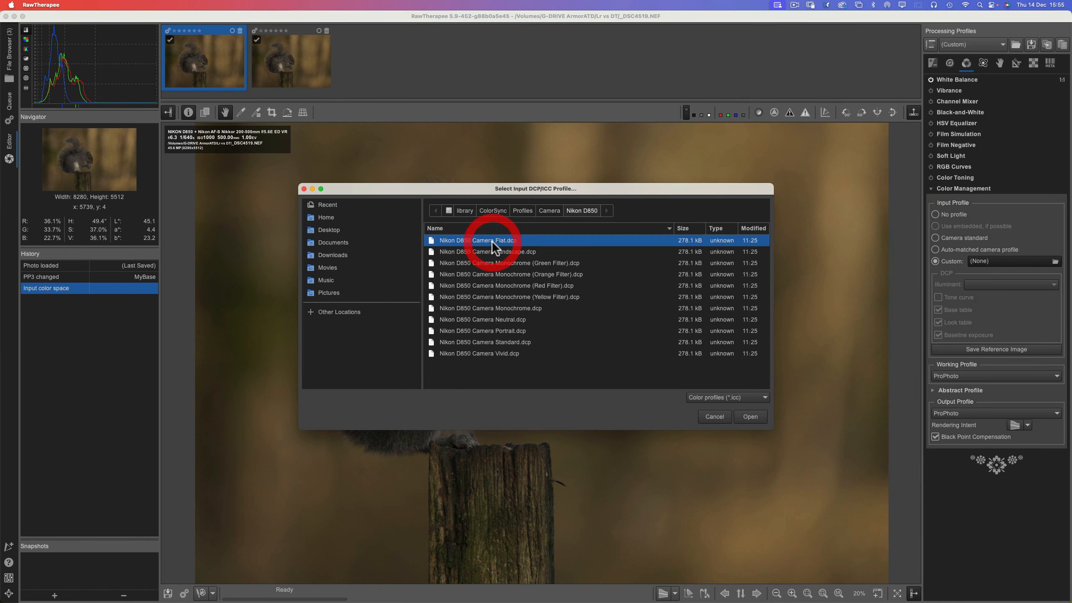
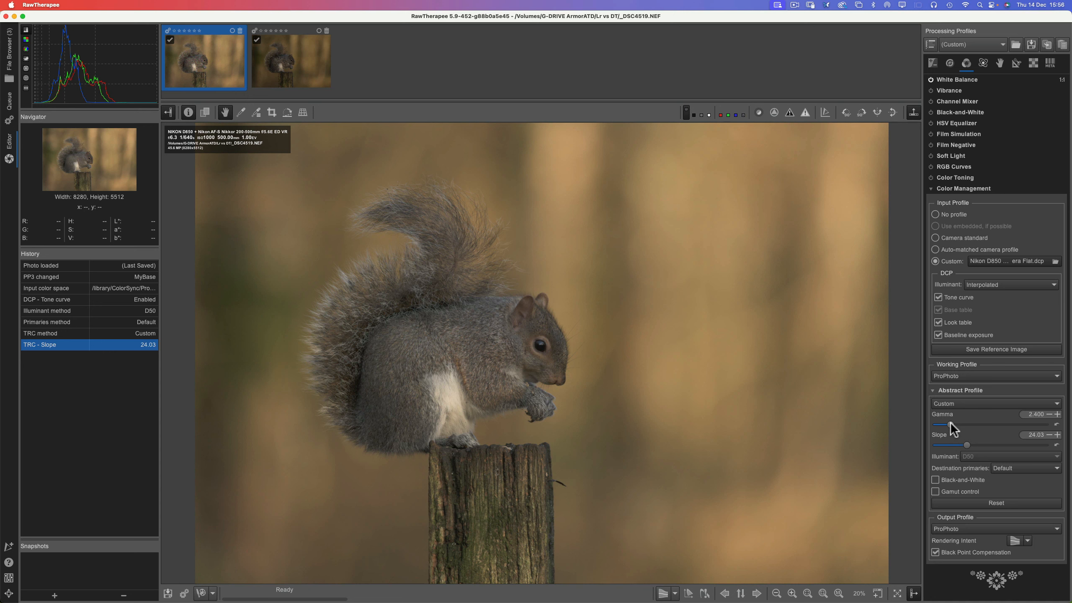
- Raise the abstract profile's Gamma to 4.50 and Slope to 39.35, checking the squirrel's head at 100%
left_click_drag(959, 424, 962, 425)
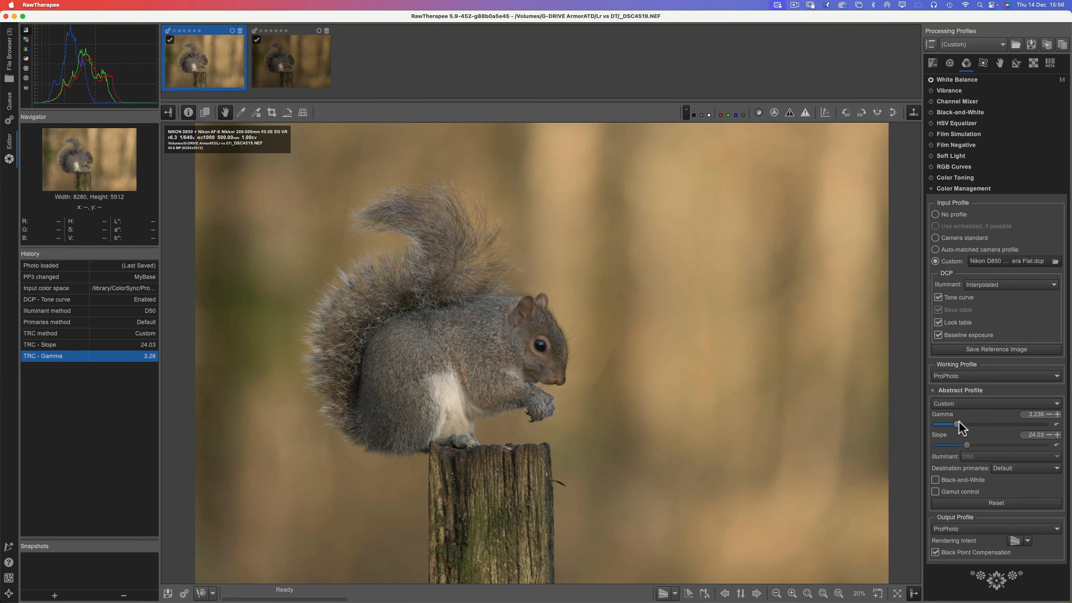
left_click(958, 423)
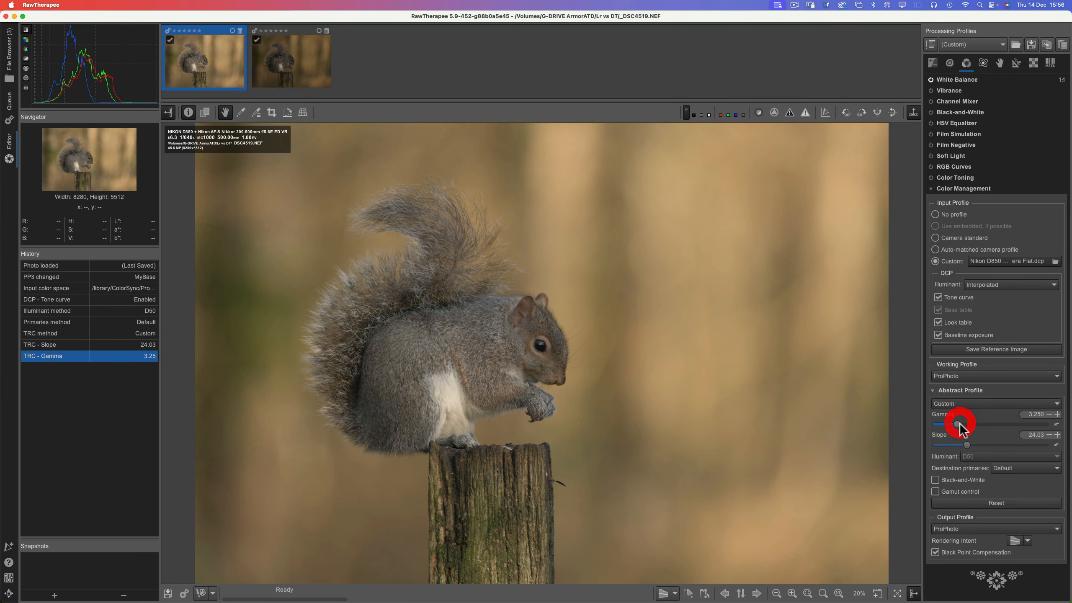
left_click(969, 442)
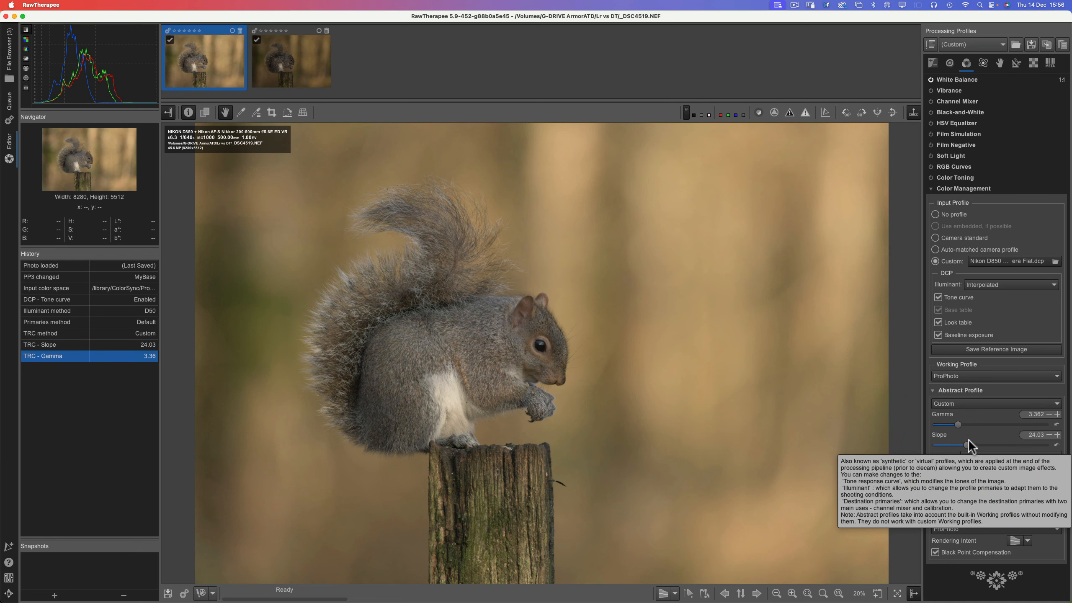
left_click_drag(966, 443, 959, 421)
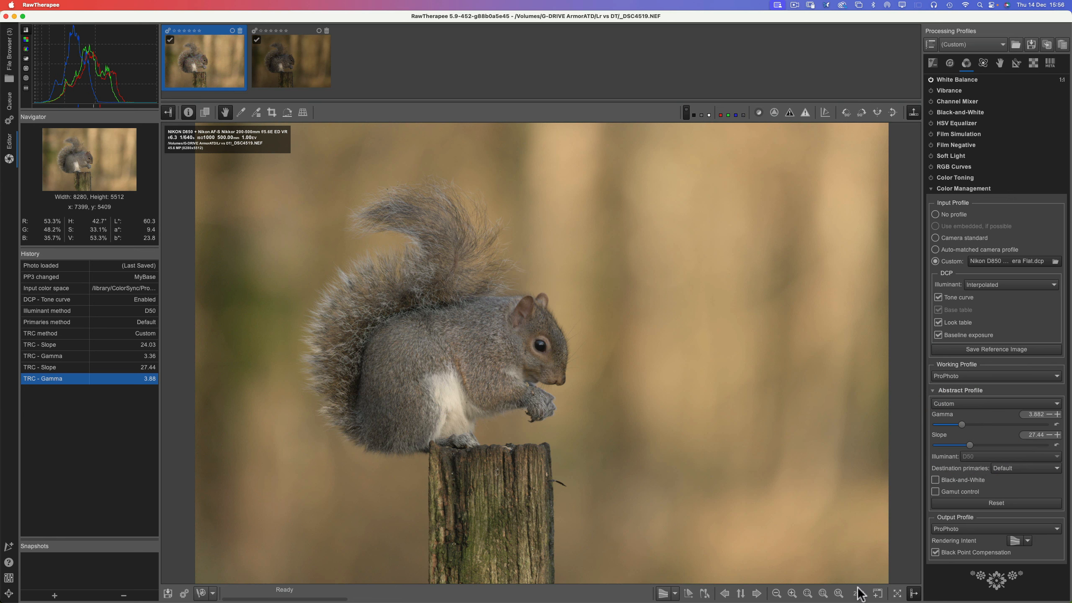
left_click(839, 594)
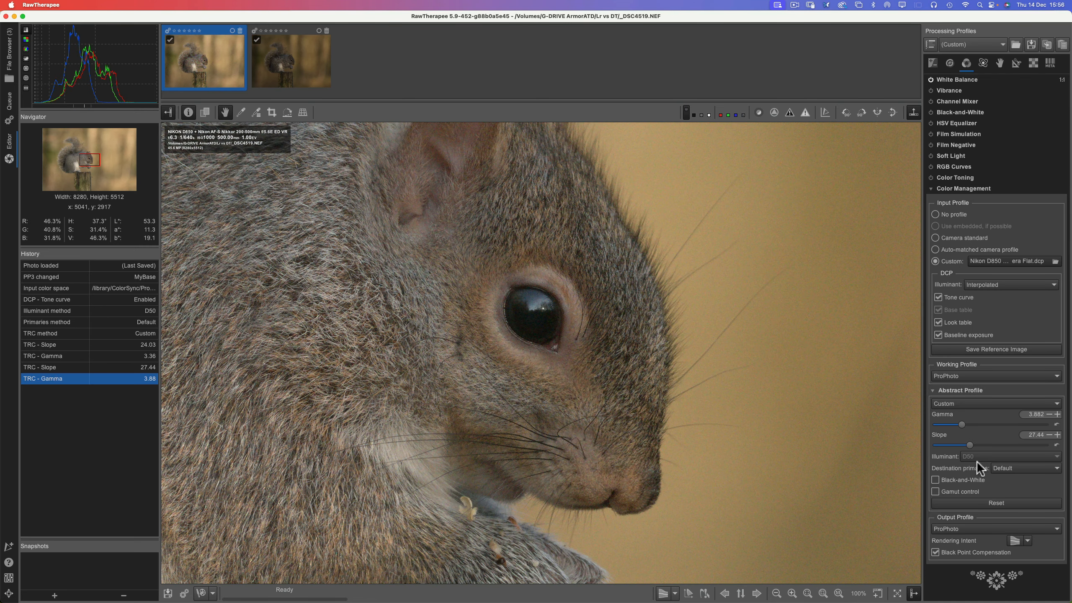
left_click(968, 422)
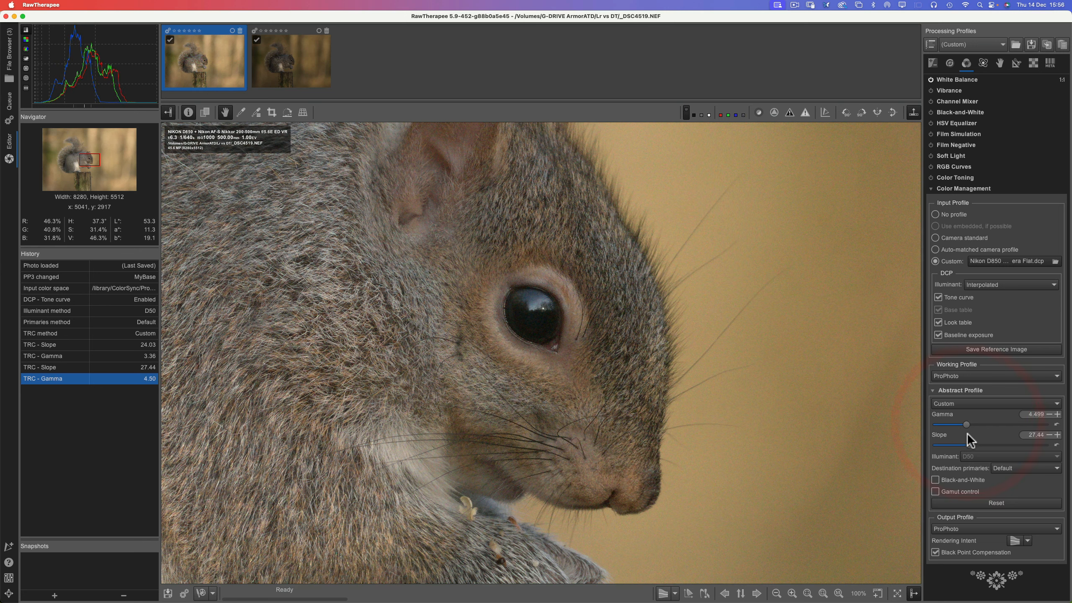
left_click(979, 440)
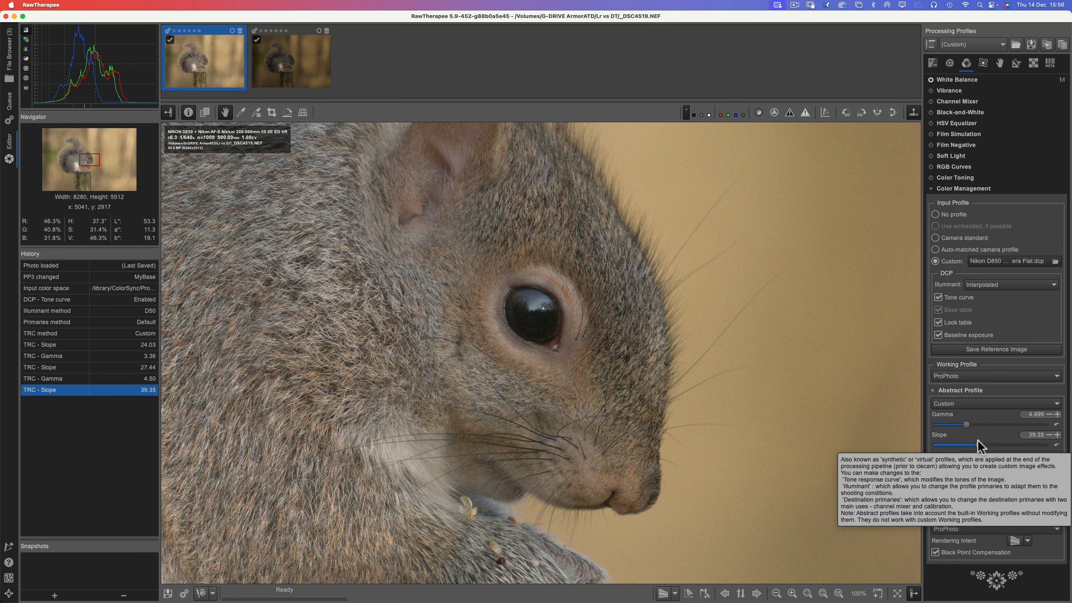
left_click(977, 441)
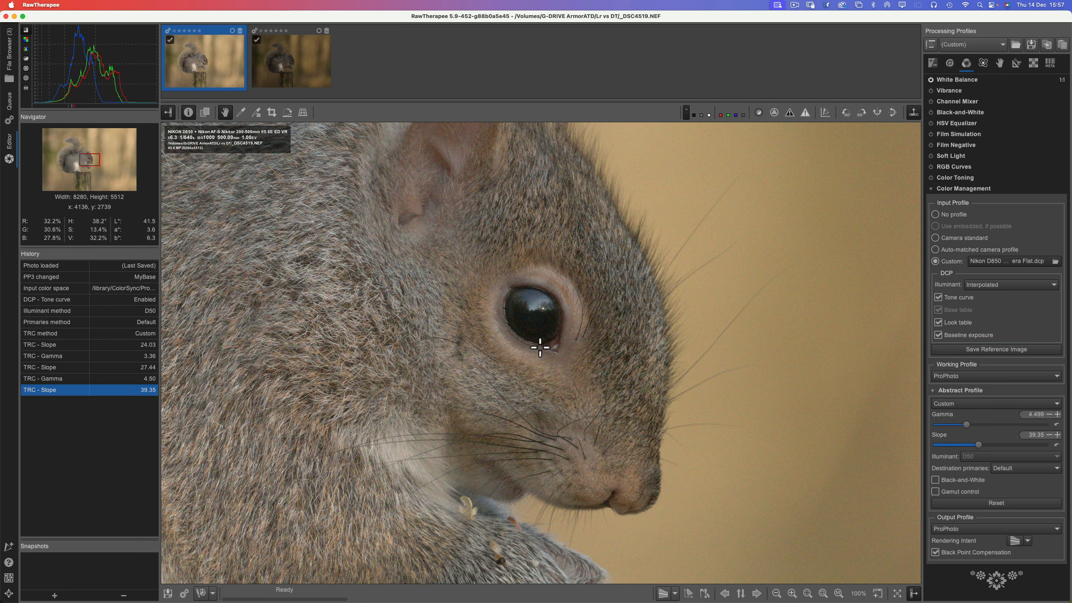
scroll(539, 345, "down", 1)
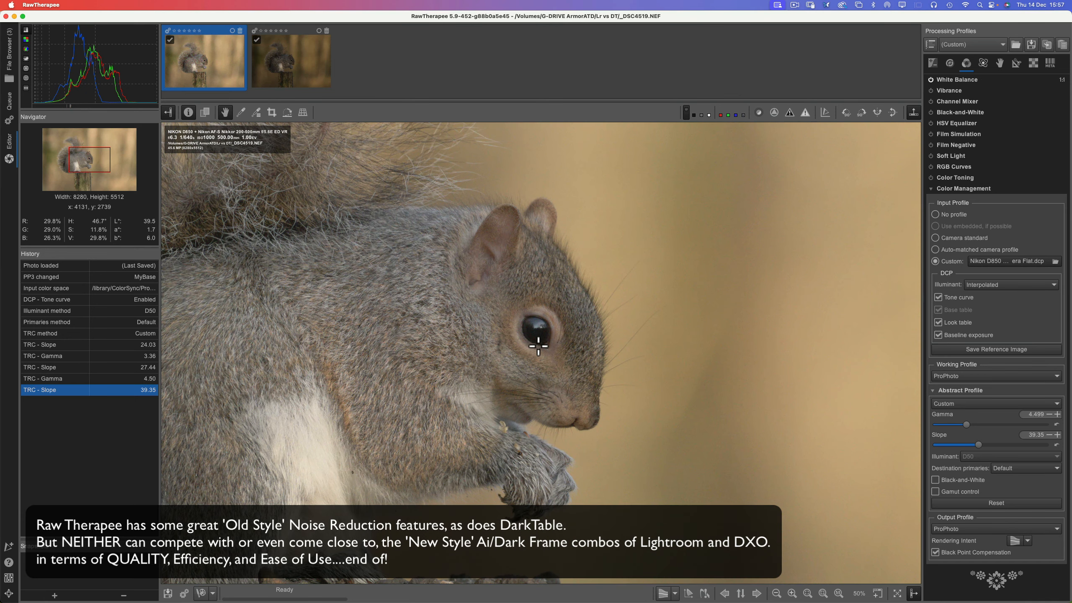
- Copy the NEF's processing profile, open the DxO DeepPRIMEXD DNG version and paste the profile onto it
right_click(196, 59)
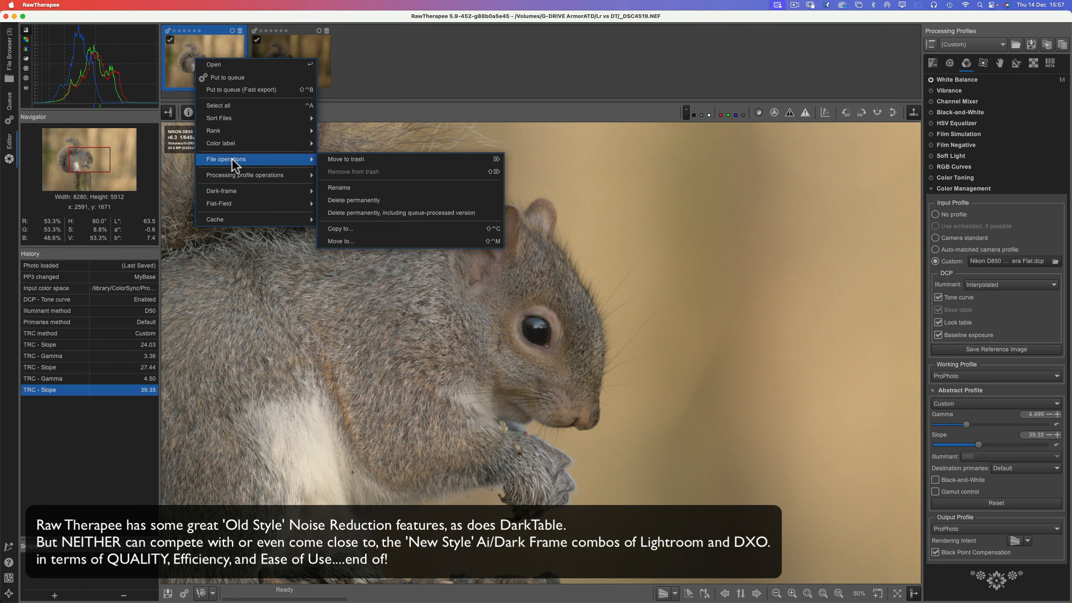
mouse_move(230, 177)
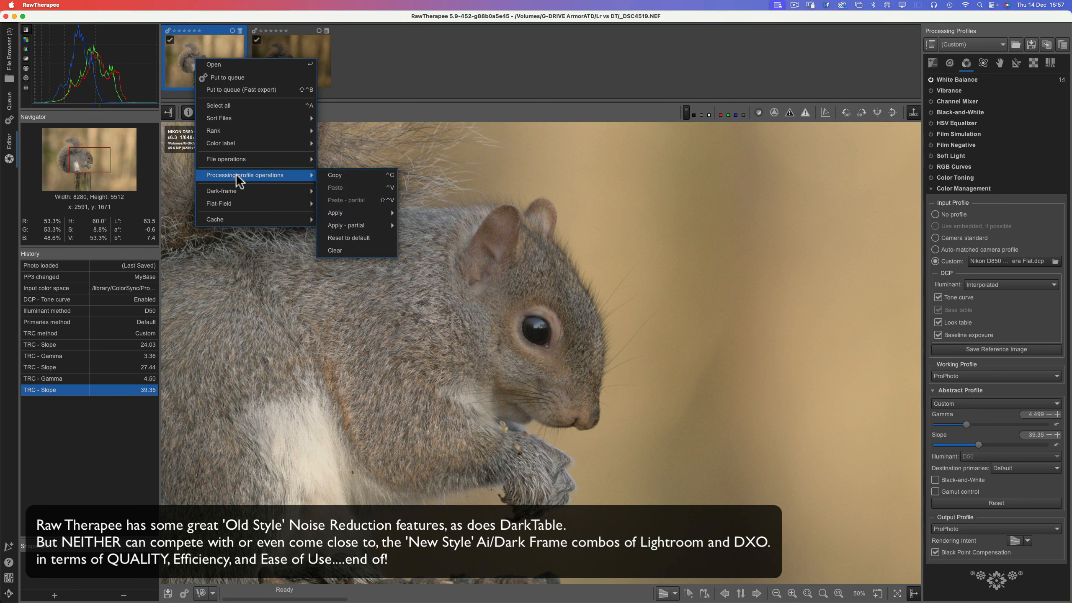
left_click(333, 178)
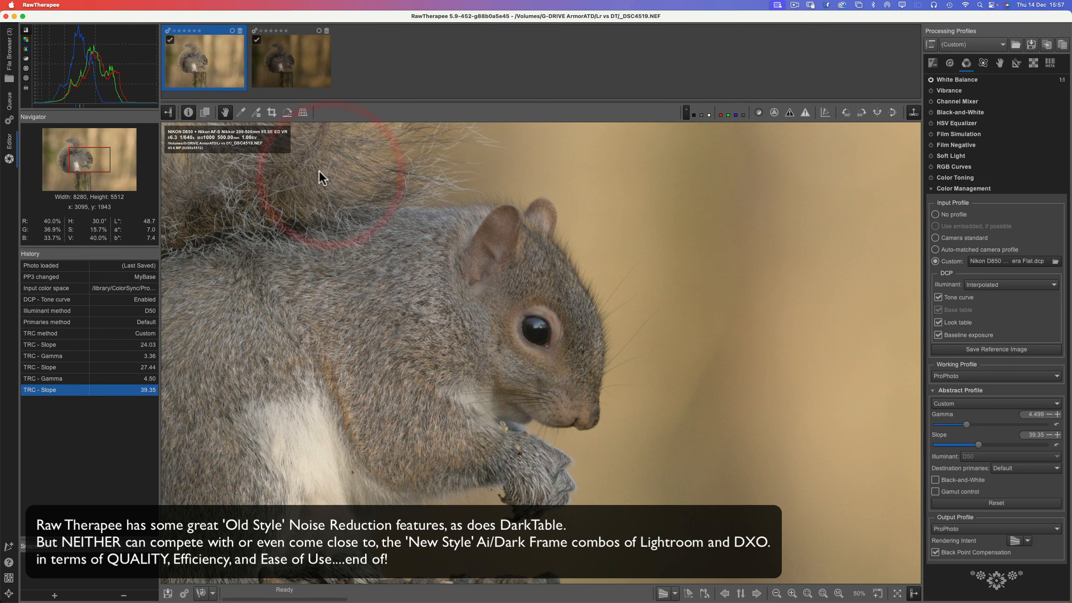
left_click(294, 66)
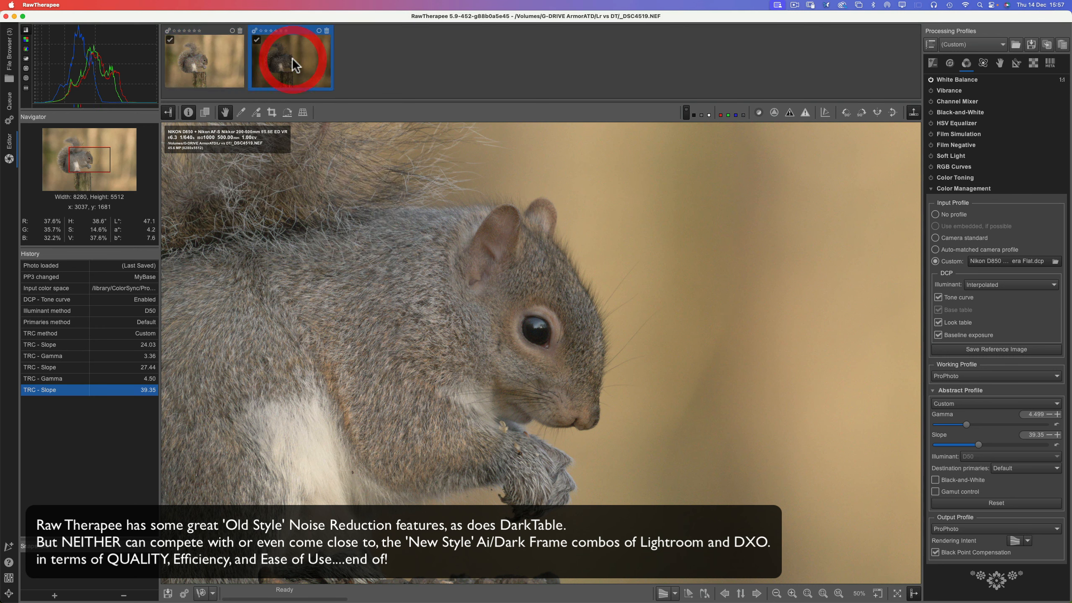
left_click(294, 66)
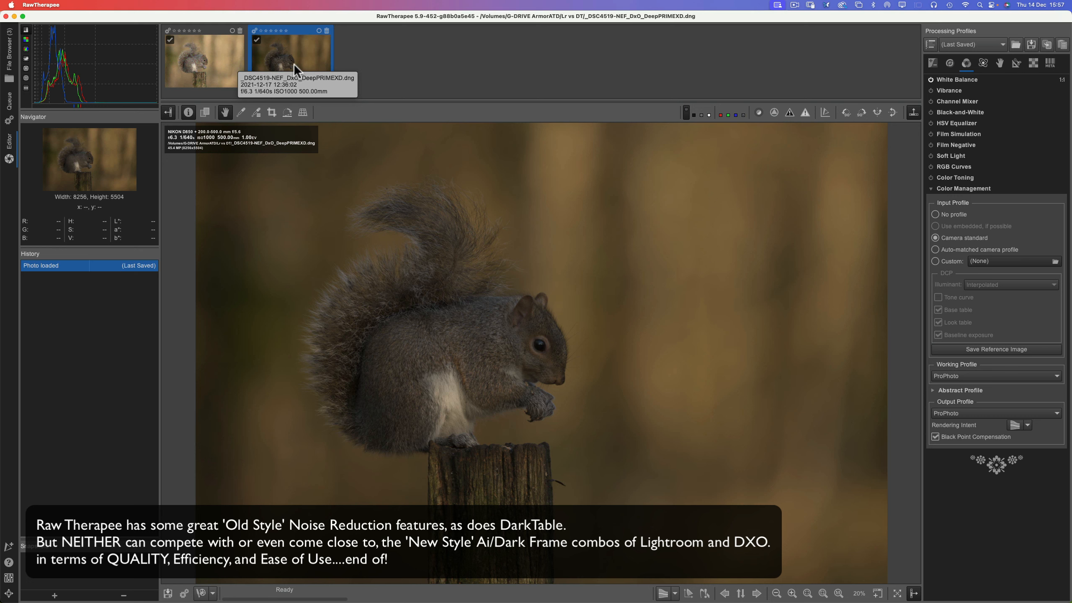
right_click(279, 52)
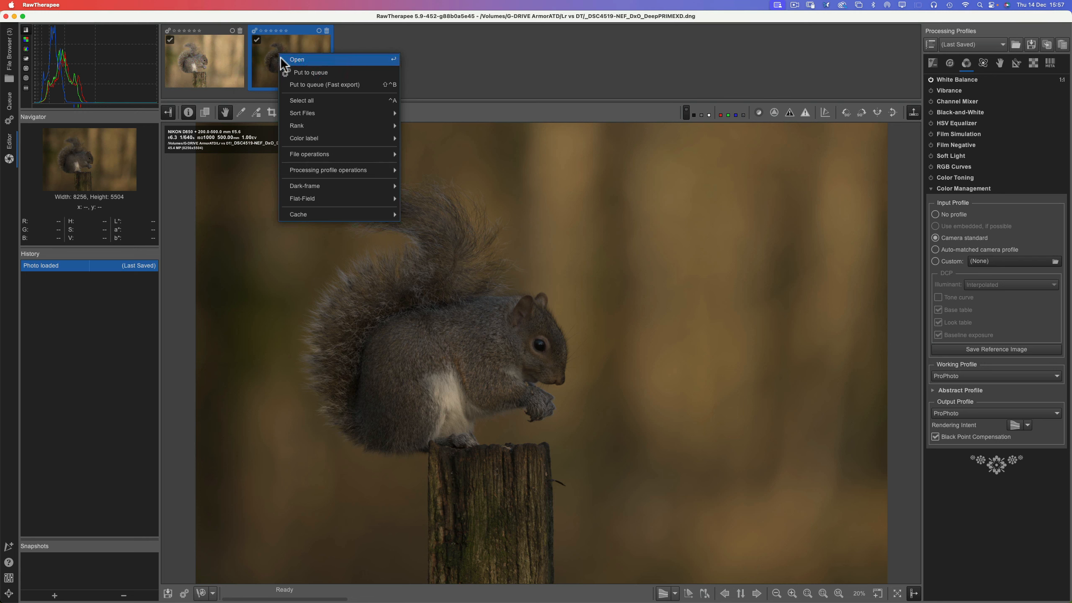
mouse_move(335, 170)
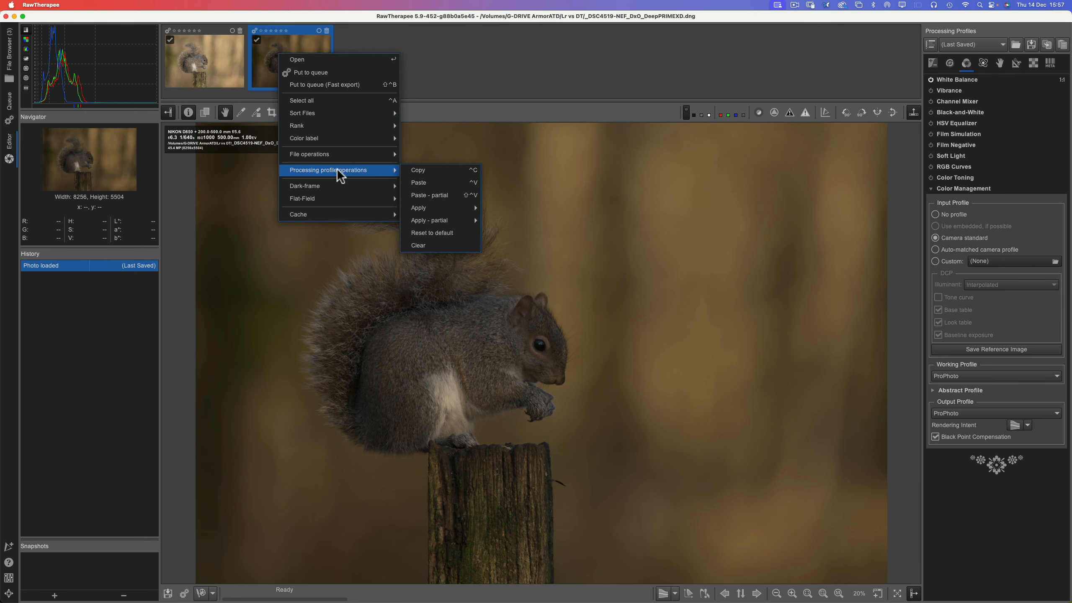
left_click(423, 181)
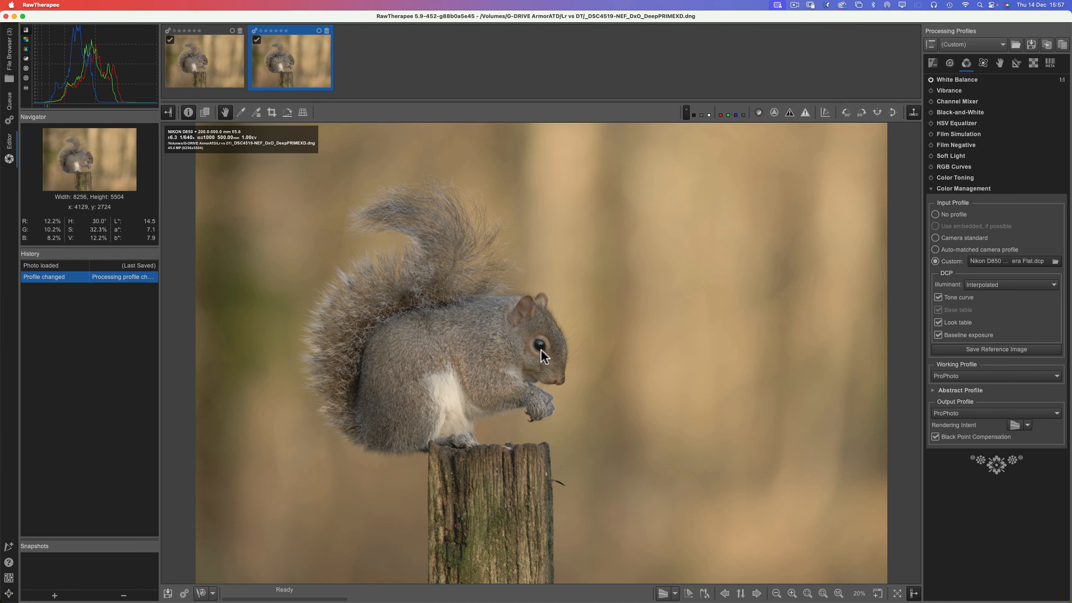
- Examine the DNG's eye, head and belly fur at up to 400% magnification, and open Local Adjustments
scroll(541, 348, "up", 5)
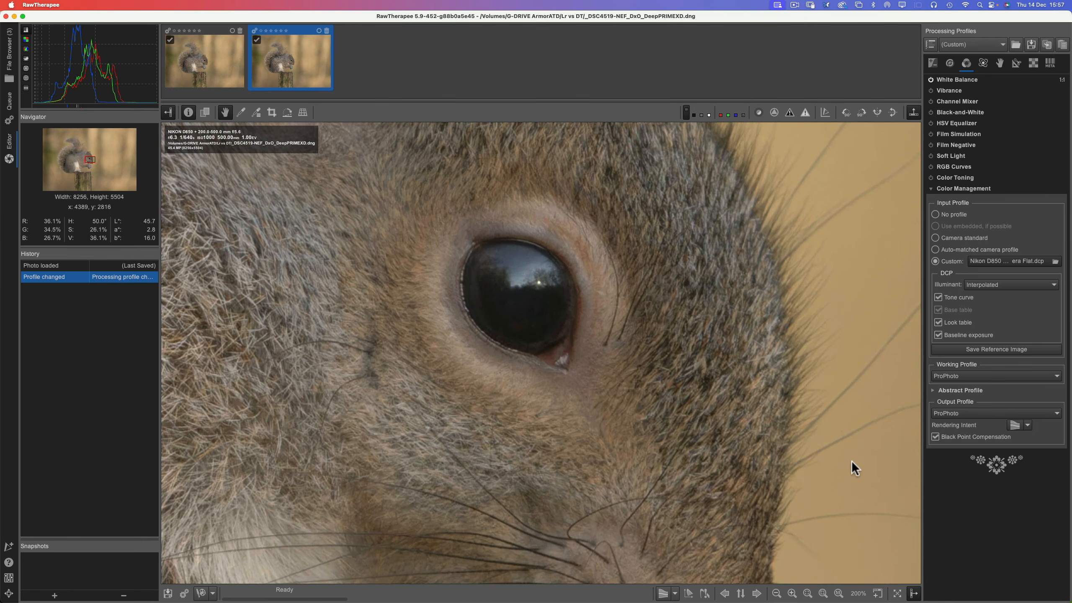
left_click(839, 593)
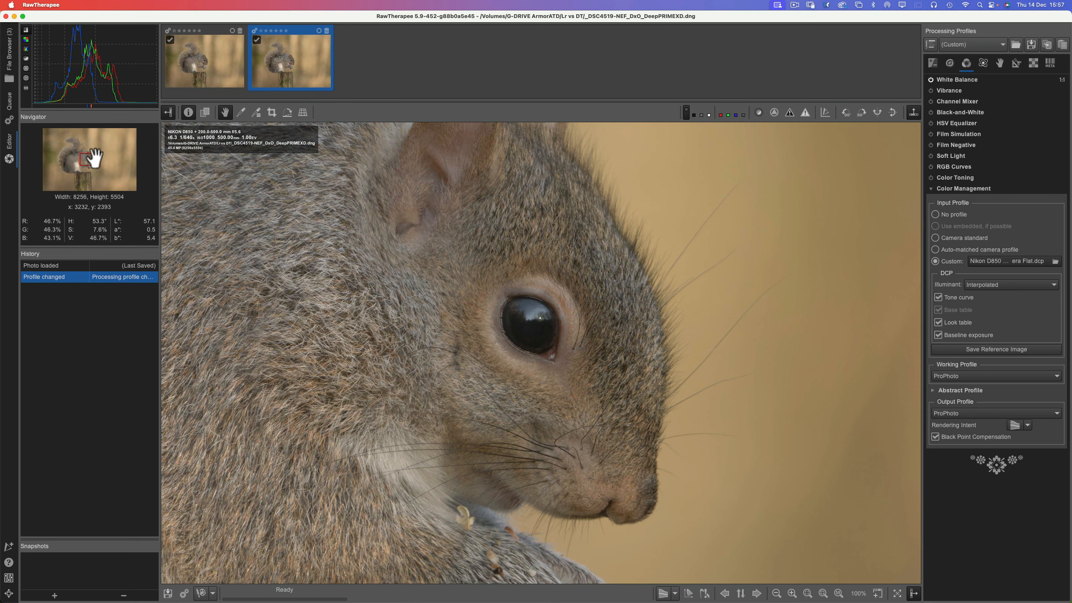
left_click_drag(83, 159, 83, 166)
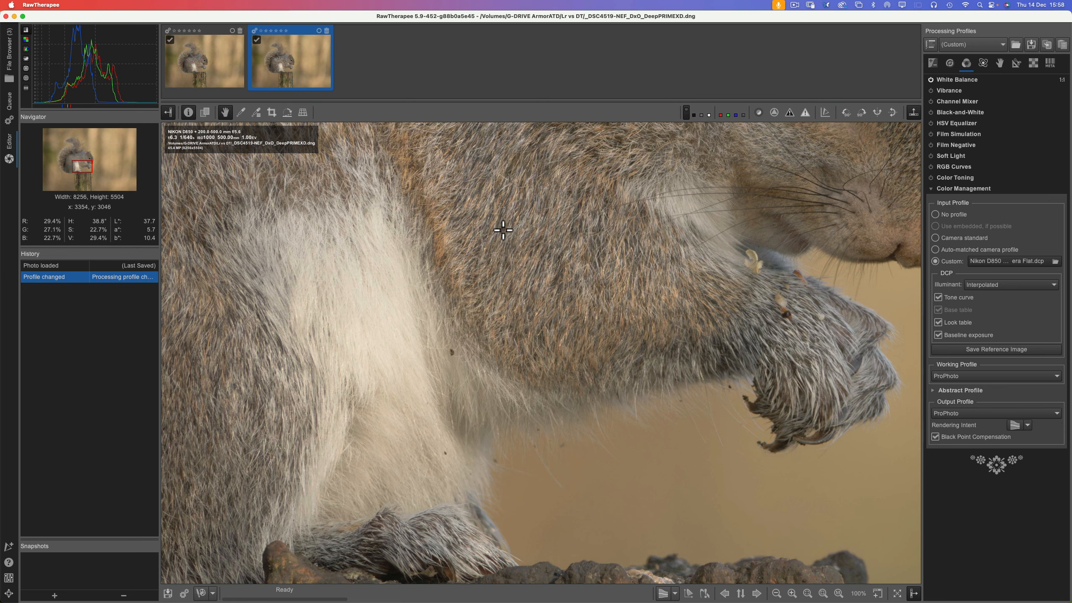
scroll(496, 202, "up", 3)
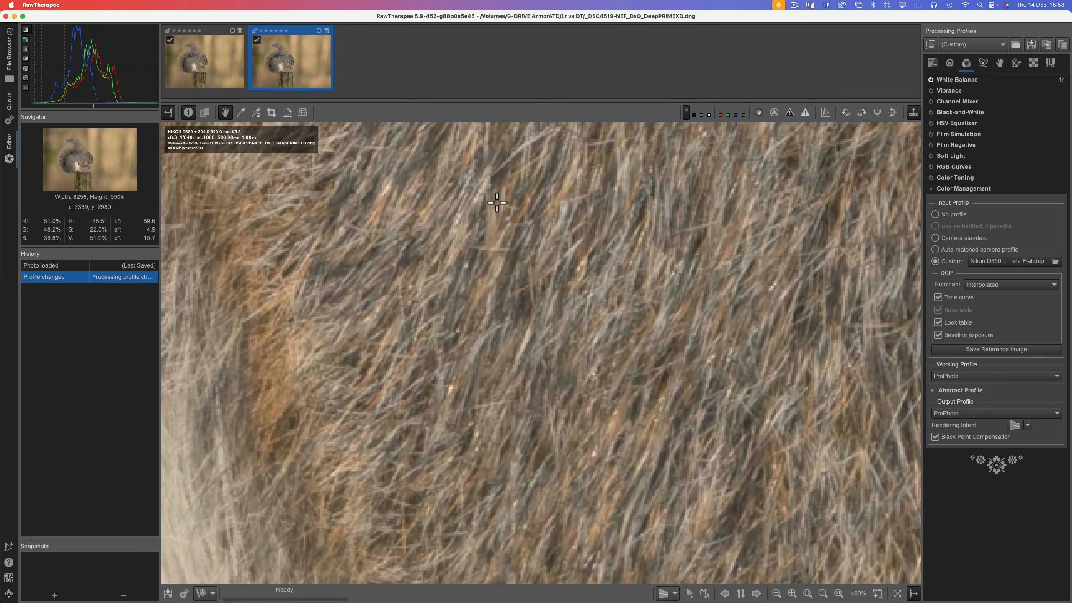
scroll(494, 201, "down", 3)
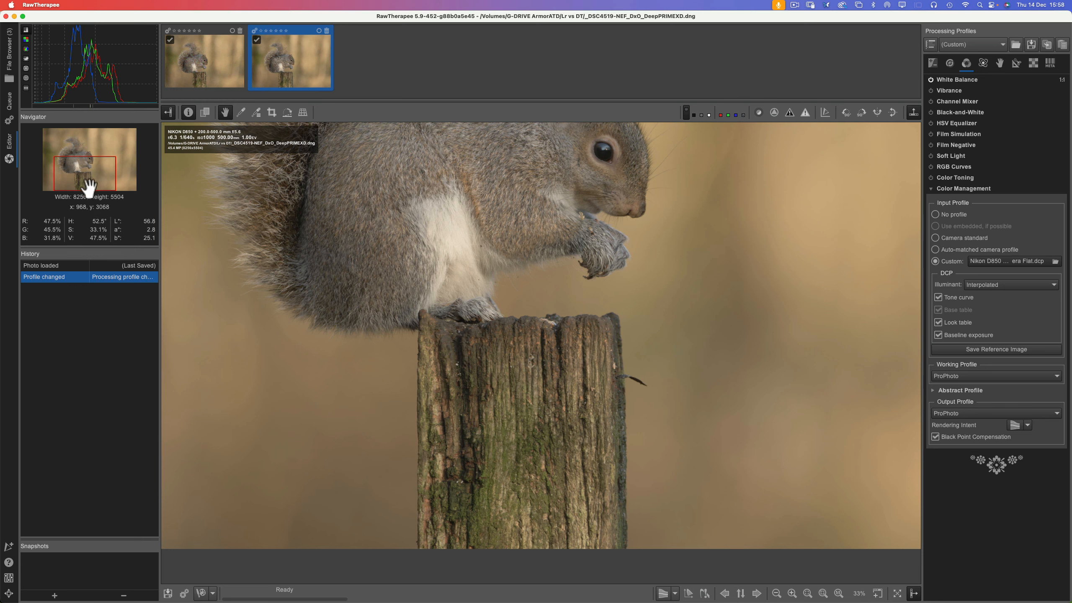
left_click_drag(89, 187, 72, 157)
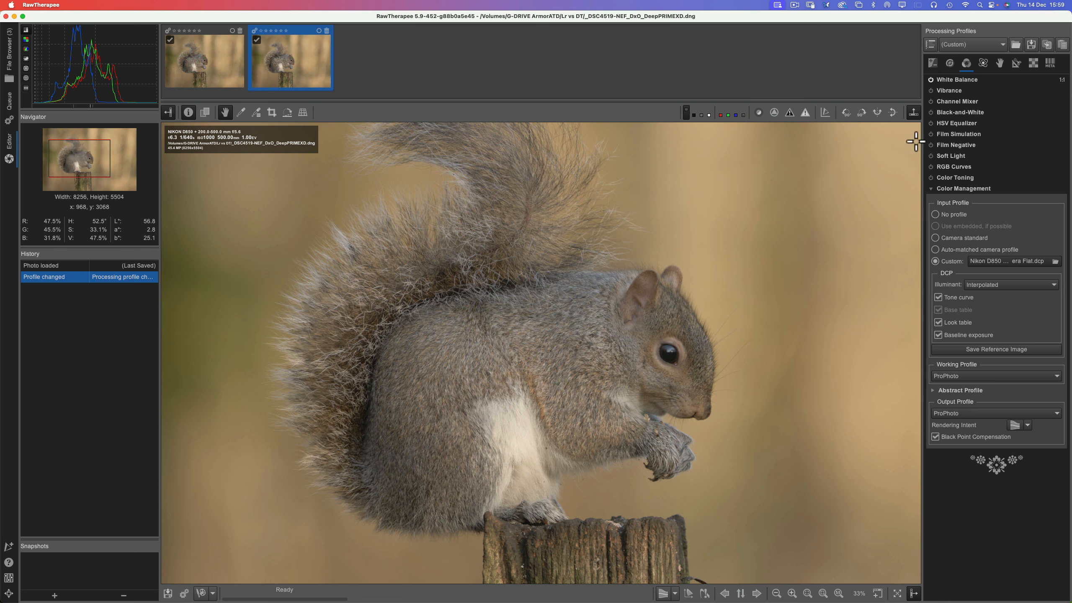
left_click(999, 62)
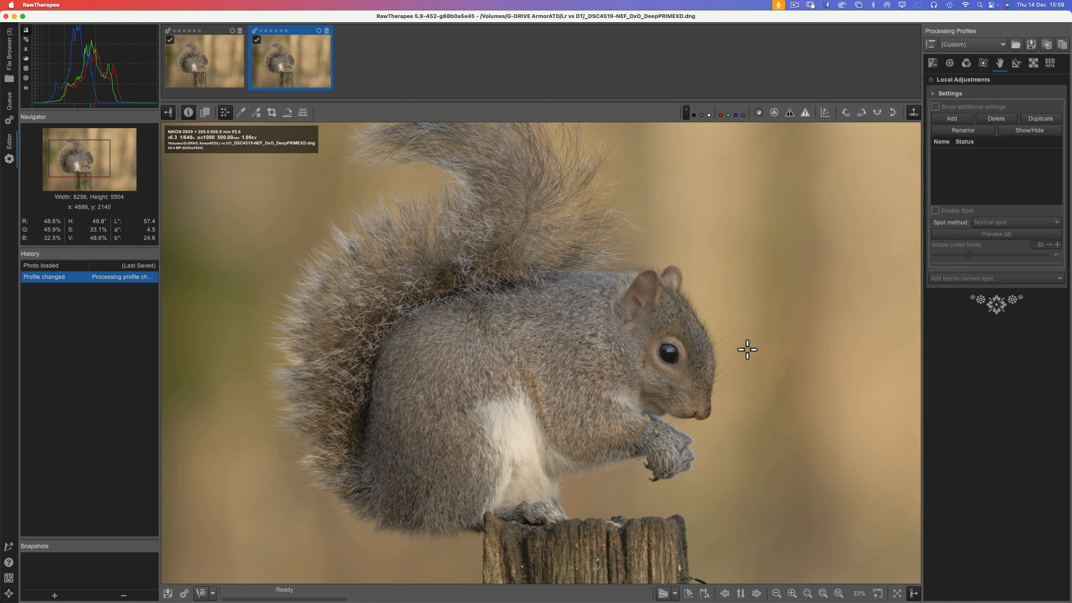
- Lower the RawTherapee window to compare with the Lightroom version behind it, restore the window and switch to darktable
mouse_move(420, 600)
left_click_drag(388, 12, 471, 420)
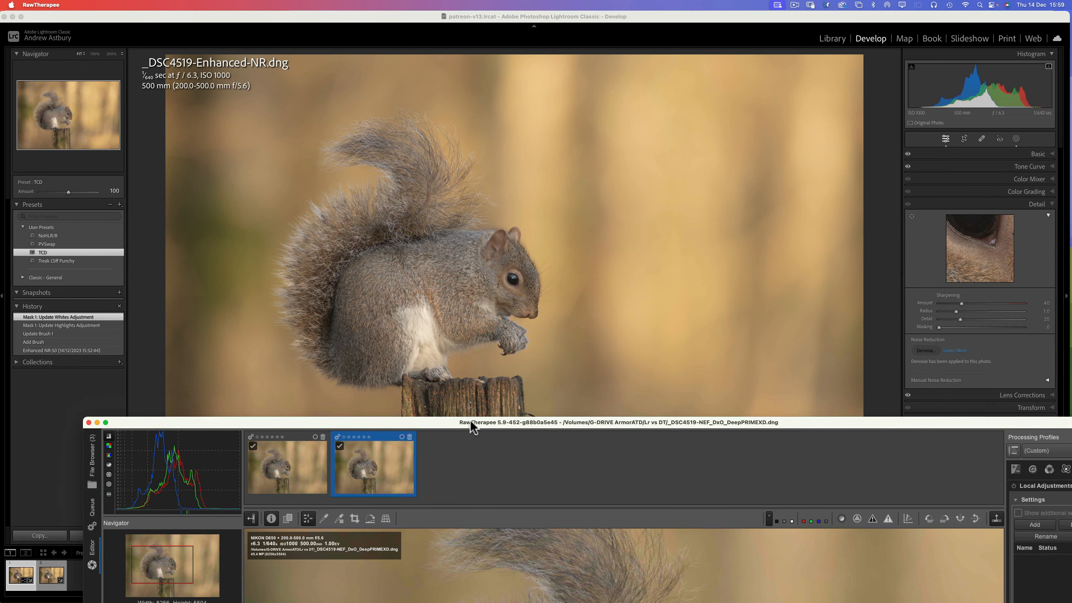
left_click_drag(471, 421, 471, 424)
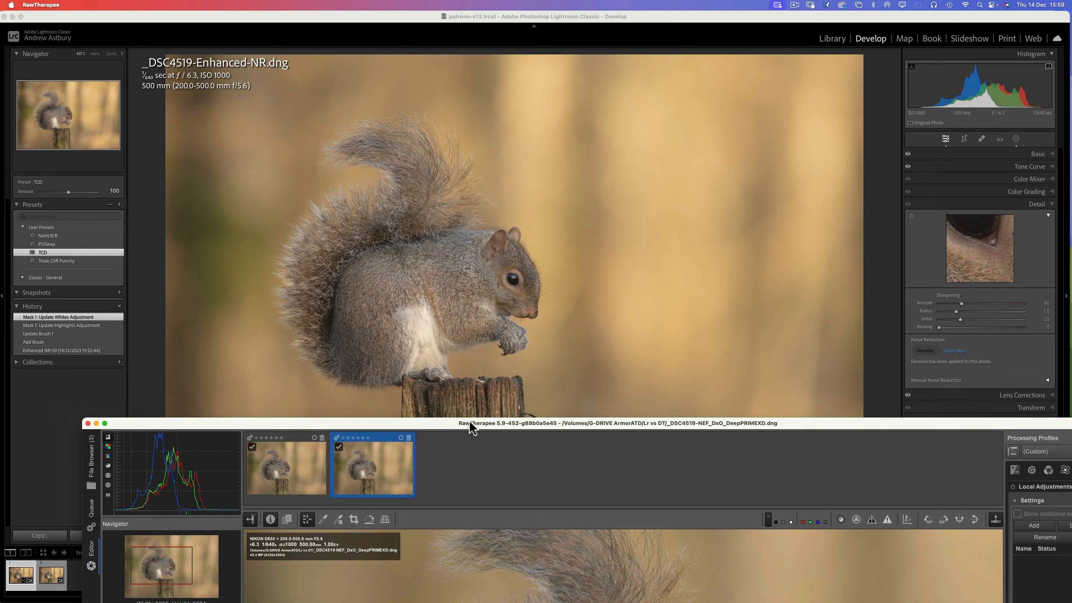
double_click(469, 420)
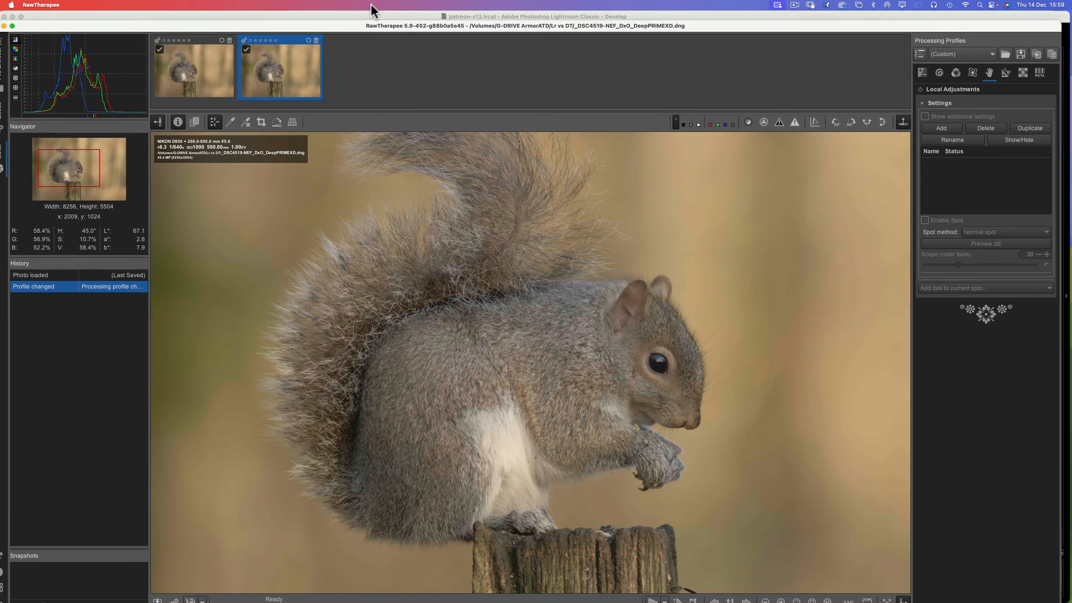
left_click_drag(366, 5, 393, 5)
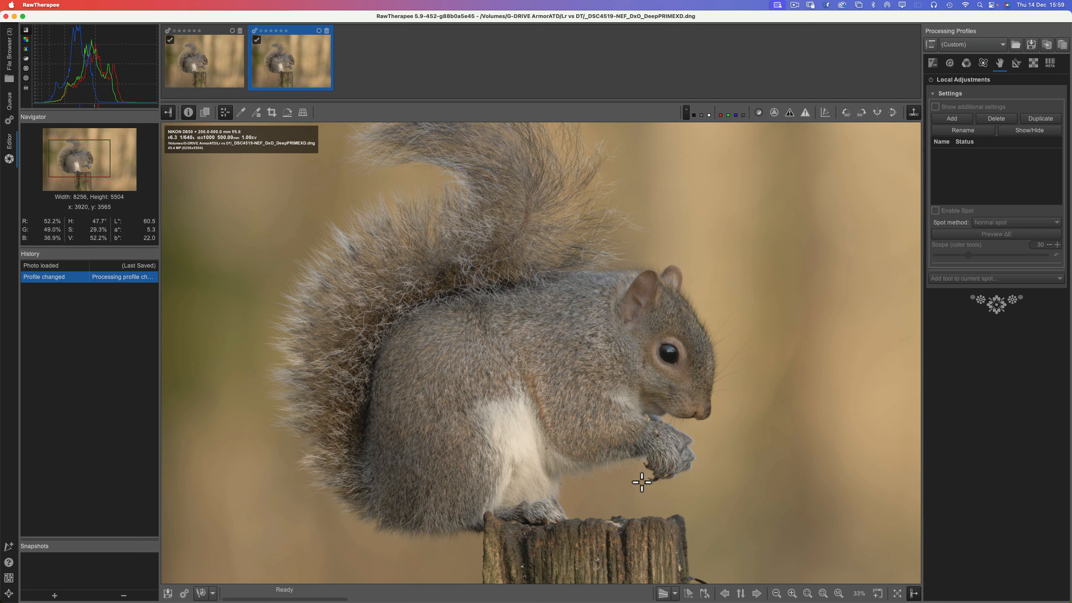
mouse_move(857, 600)
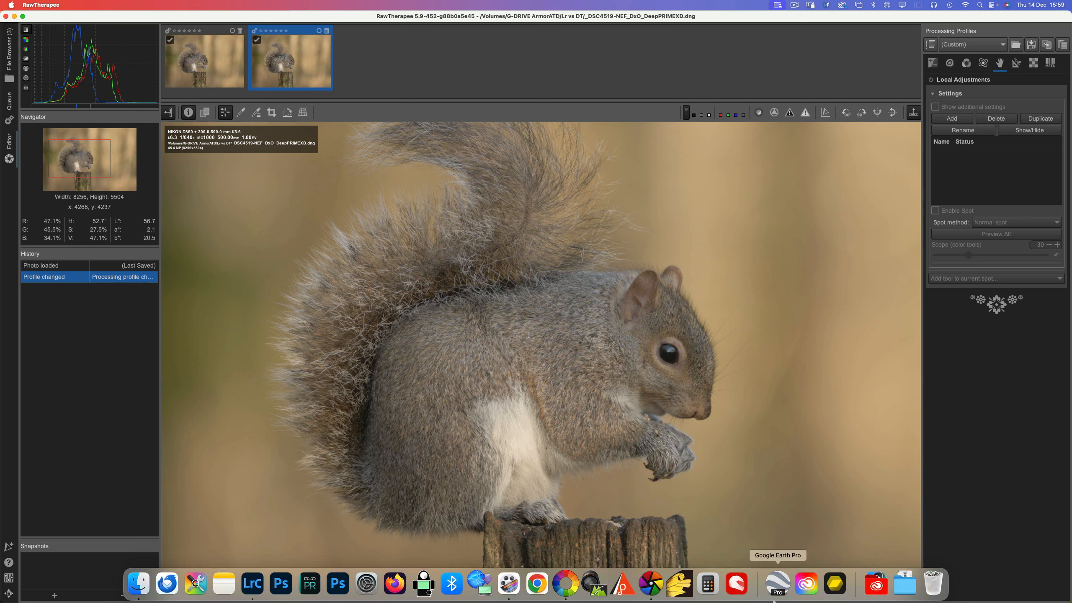
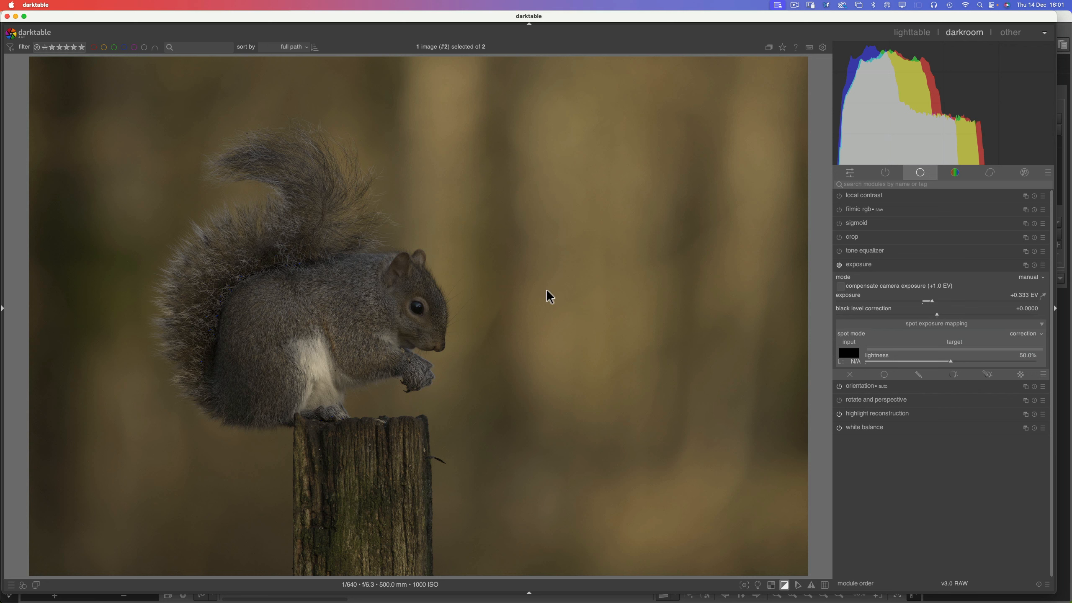
- Try the exposure at +1.333 EV, check the squirrel's belly fur up close, and reduce the exposure to +0.826 EV
left_click(933, 301)
left_click_drag(933, 301, 964, 298)
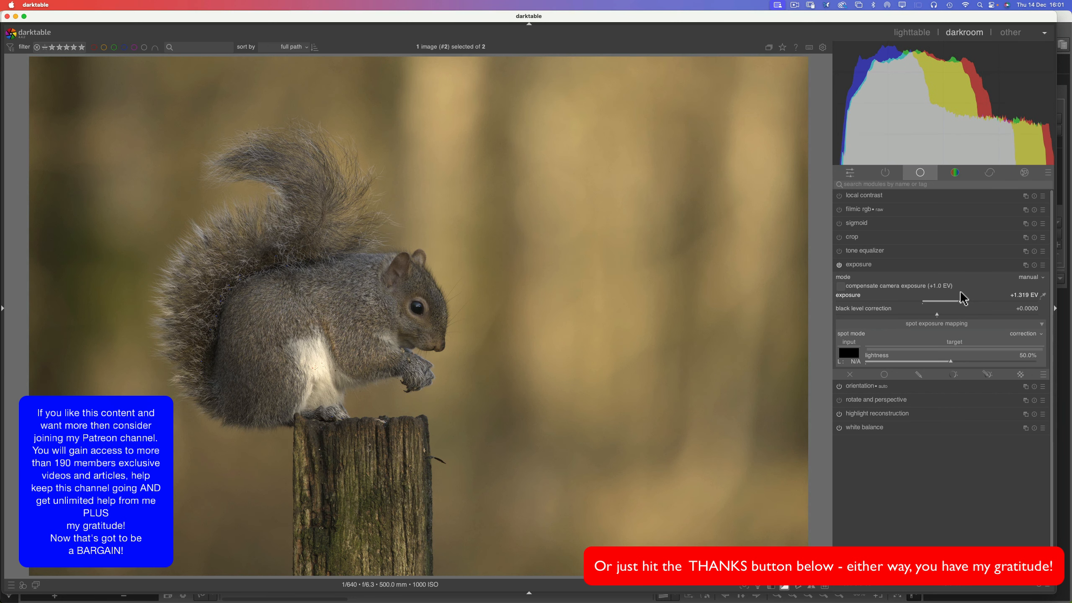
left_click(963, 298)
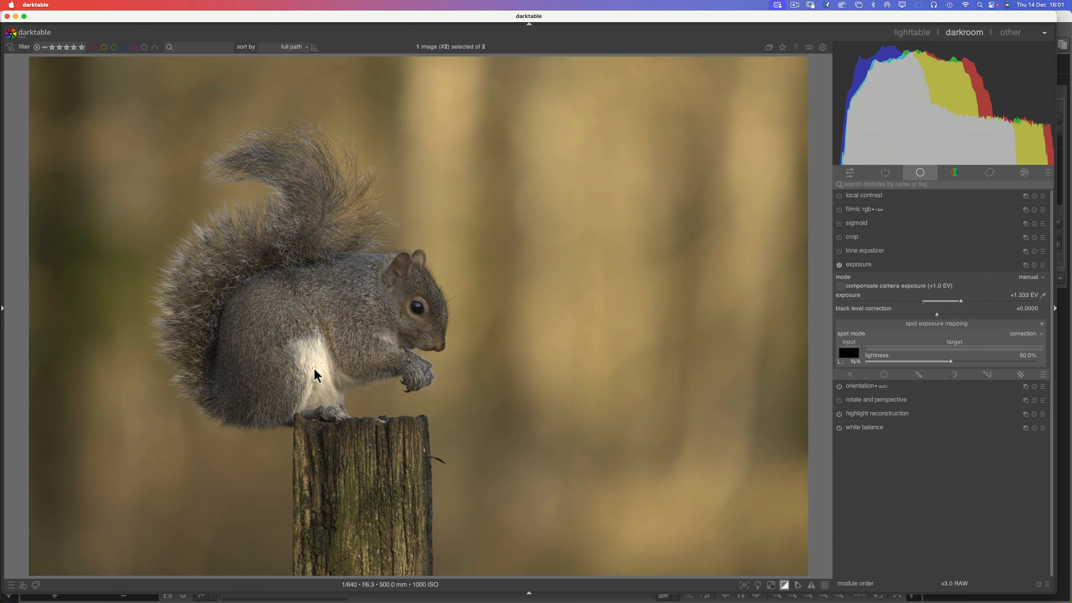
scroll(316, 372, "up", 6)
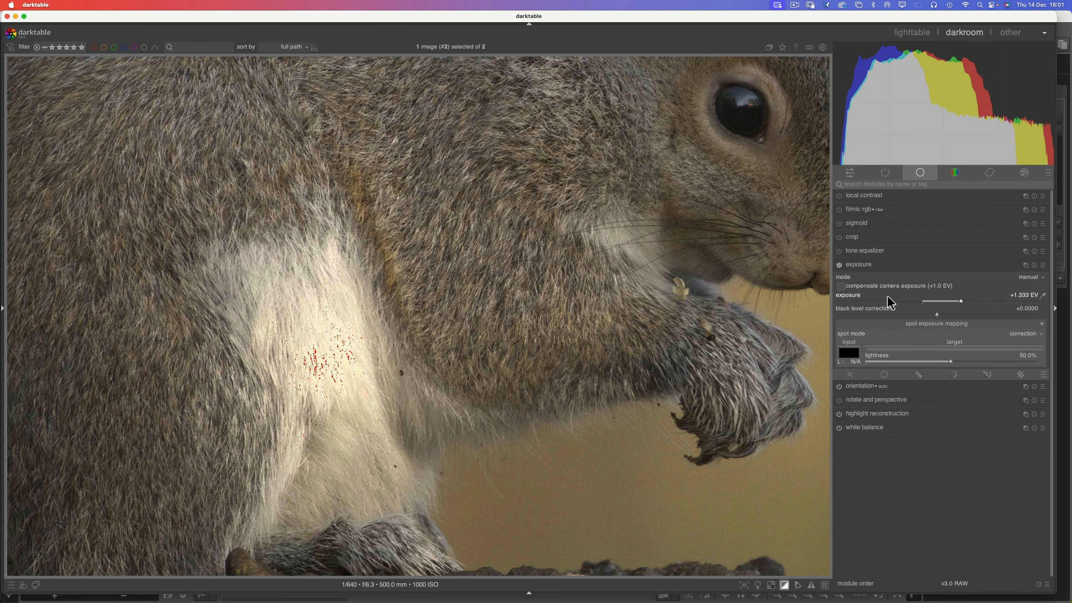
left_click(961, 301)
left_click_drag(961, 301, 947, 301)
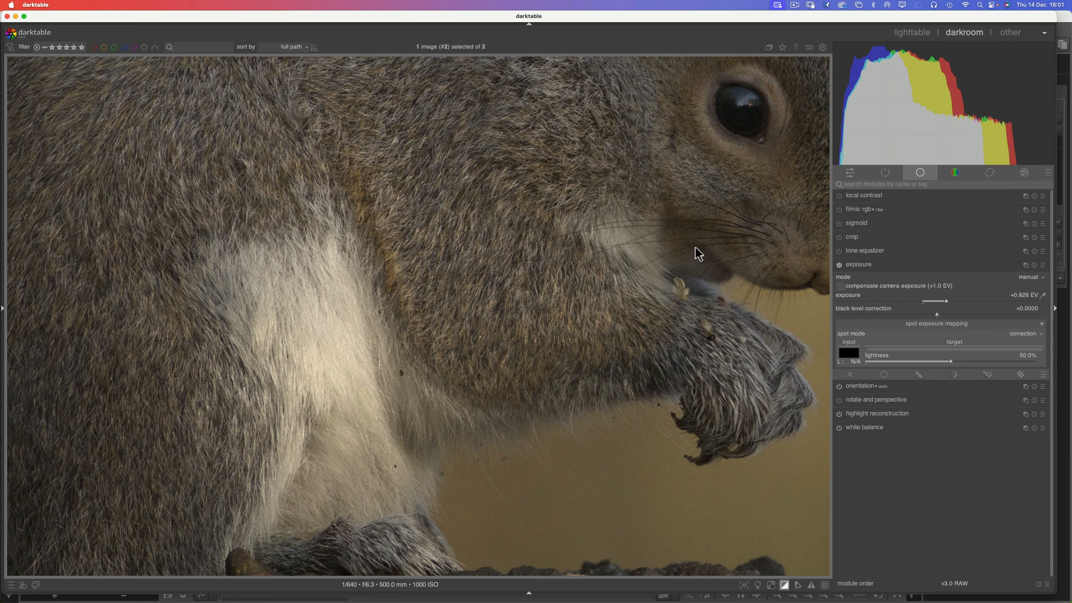
scroll(695, 246, "down", 4)
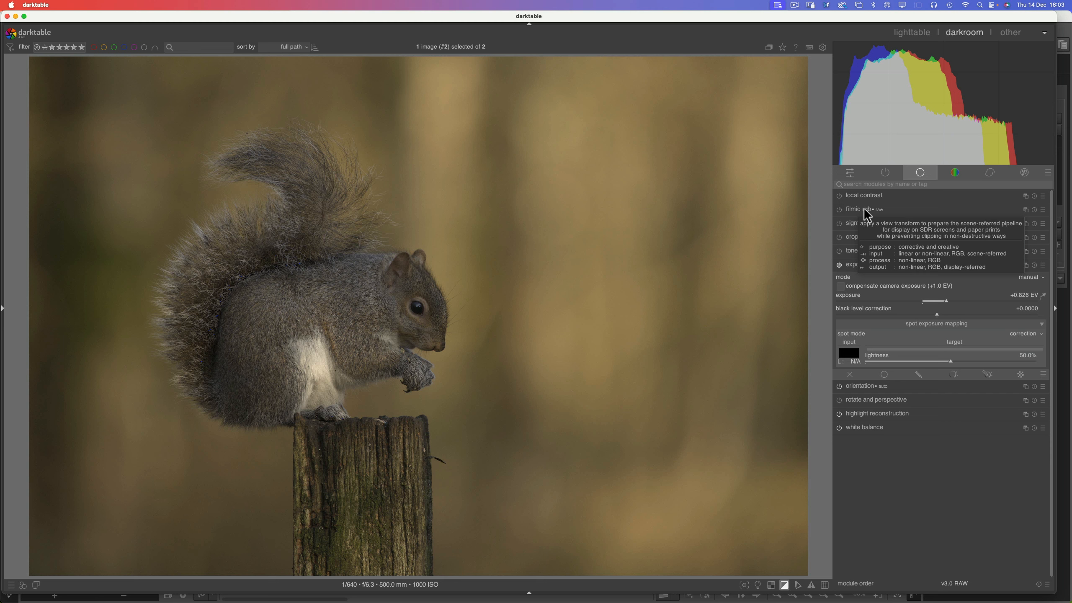
- Enable filmic rgb and raise the exposure to +2.478 EV, checking the squirrel's belly fur and eye up close
left_click(839, 210)
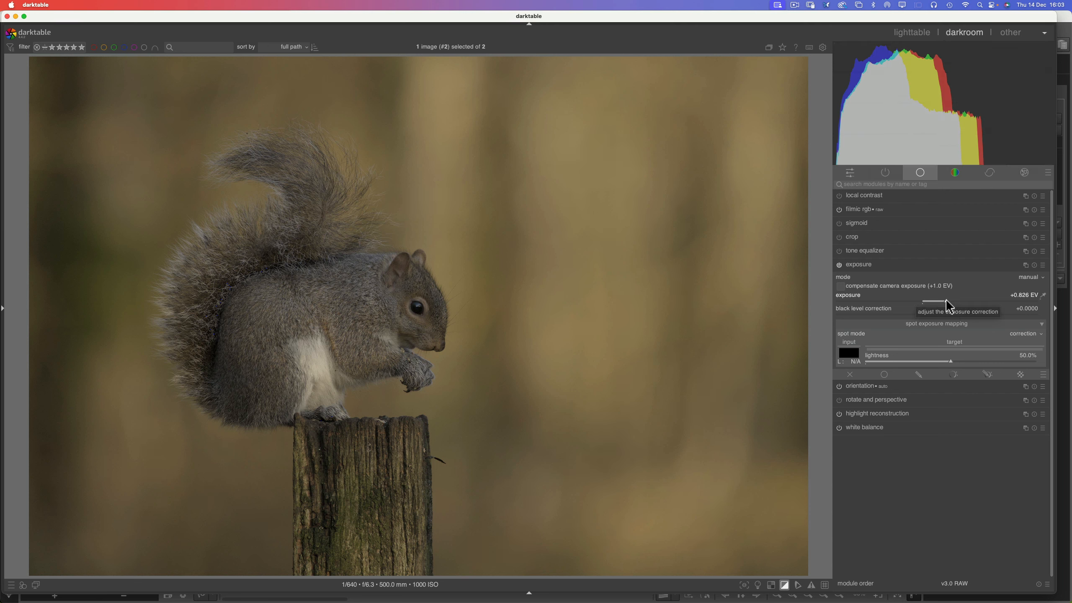
left_click_drag(949, 307, 1004, 296)
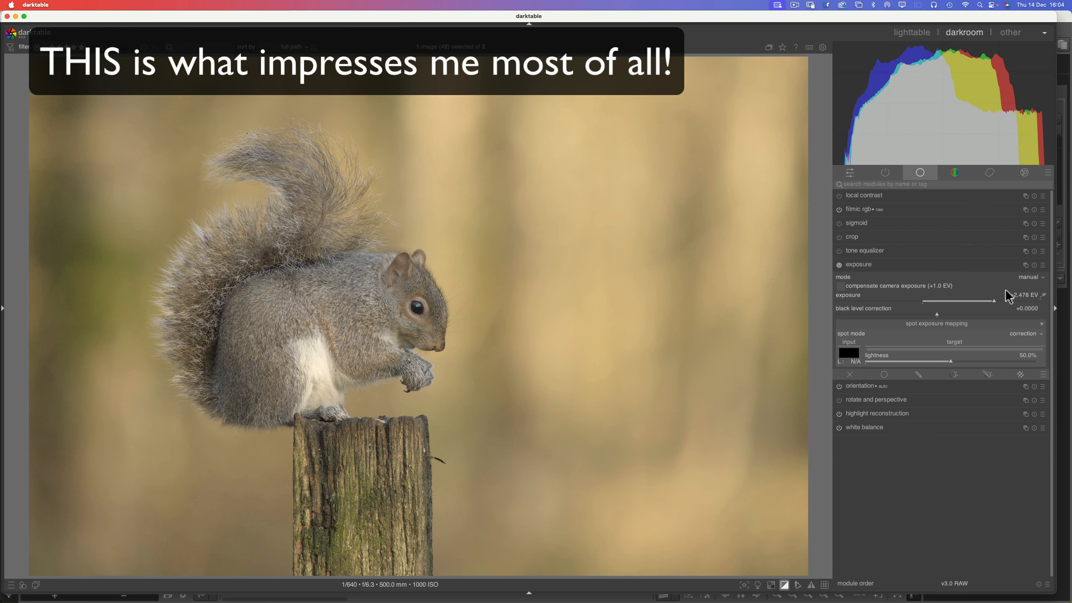
left_click(1008, 297)
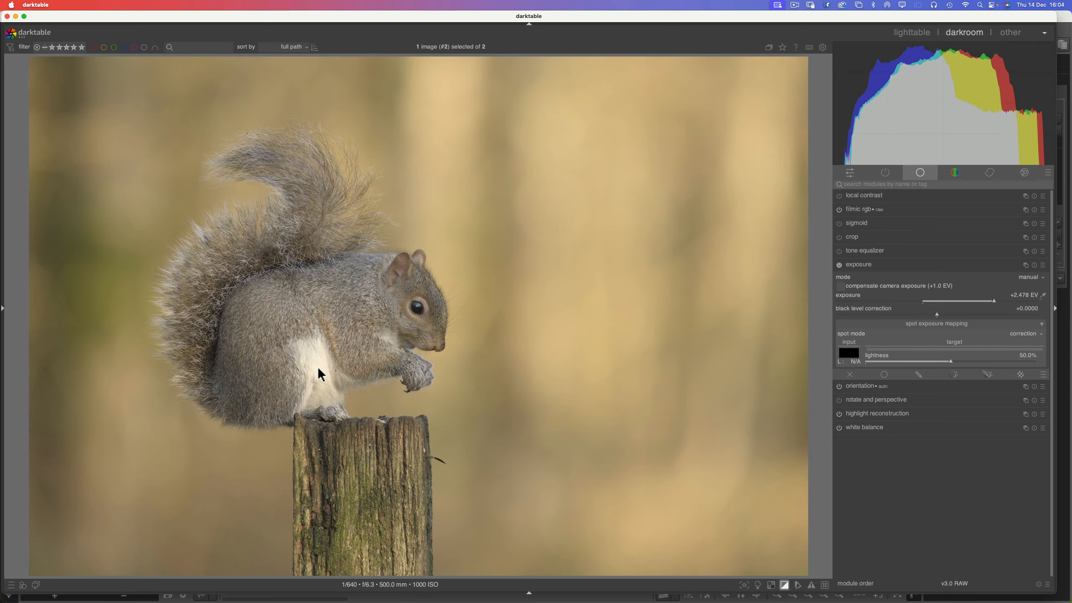
scroll(319, 370, "up", 5)
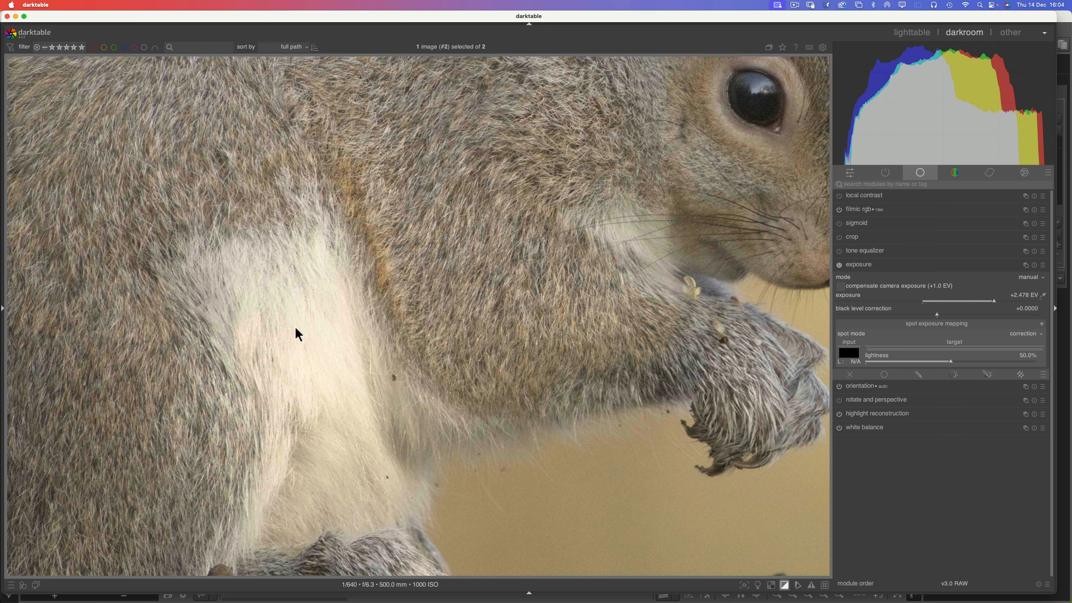
scroll(314, 330, "down", 5)
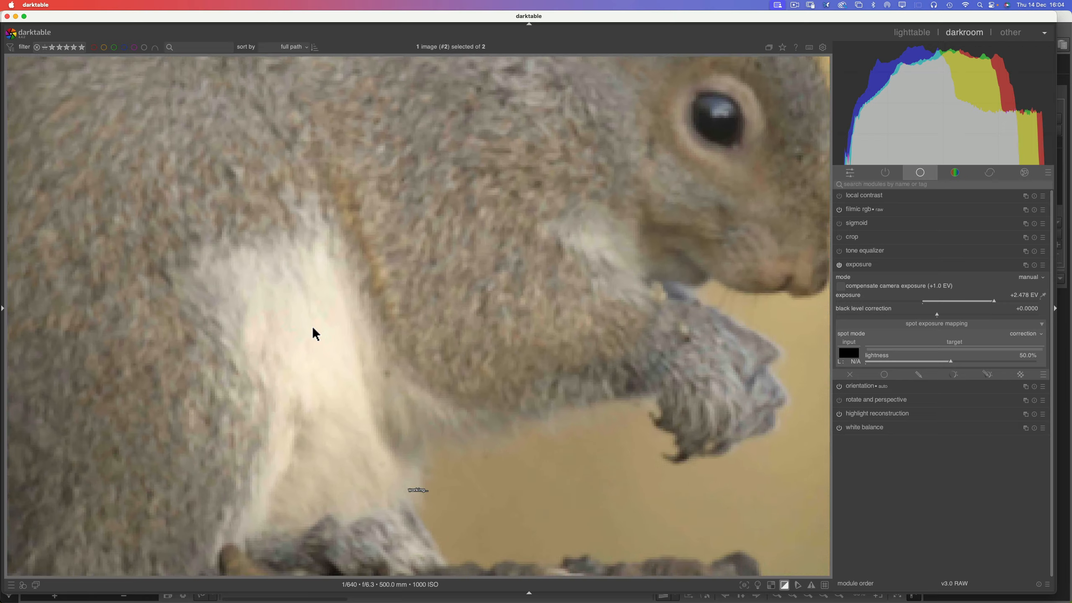
scroll(316, 334, "down", 2)
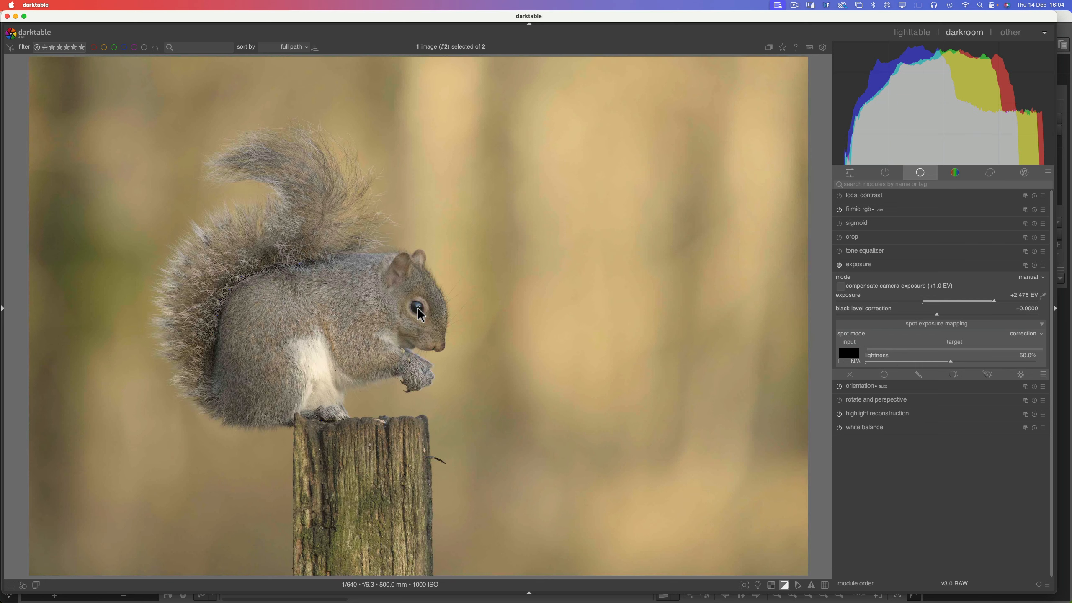
scroll(418, 311, "up", 6)
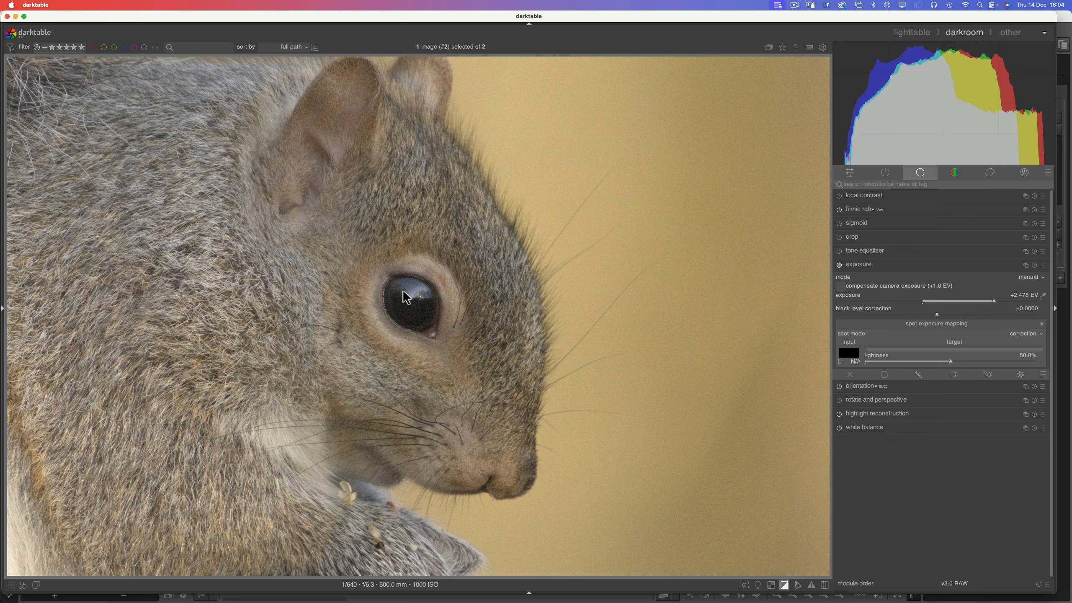
- Copy the NEF's history stack, paste it onto the DxO DeepPRIMEXD DNG and open the DNG in the darkroom to inspect the head
left_click(909, 37)
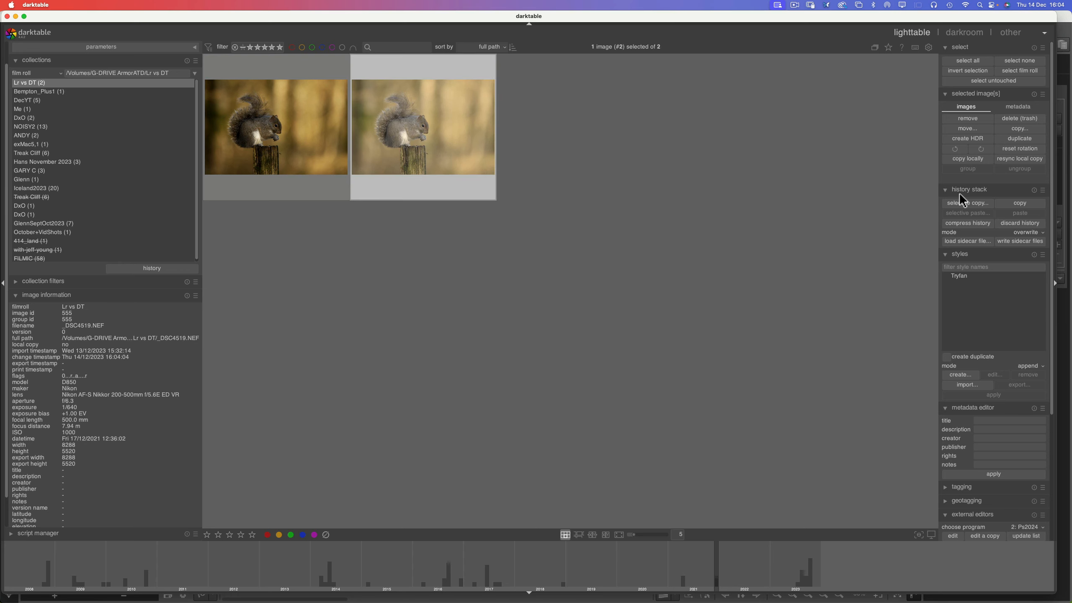
left_click(1018, 203)
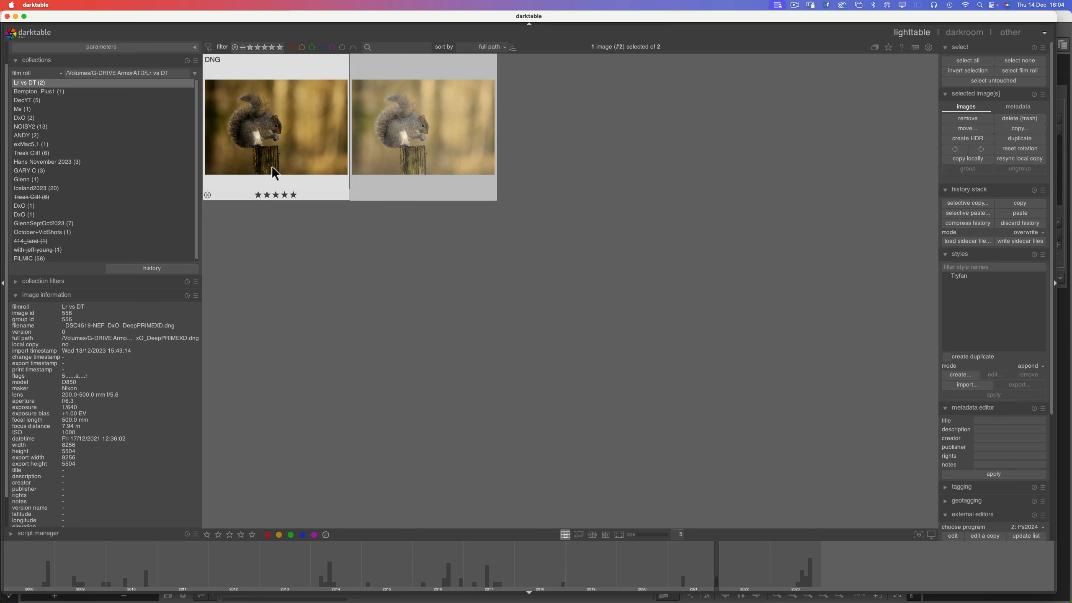
left_click(275, 134)
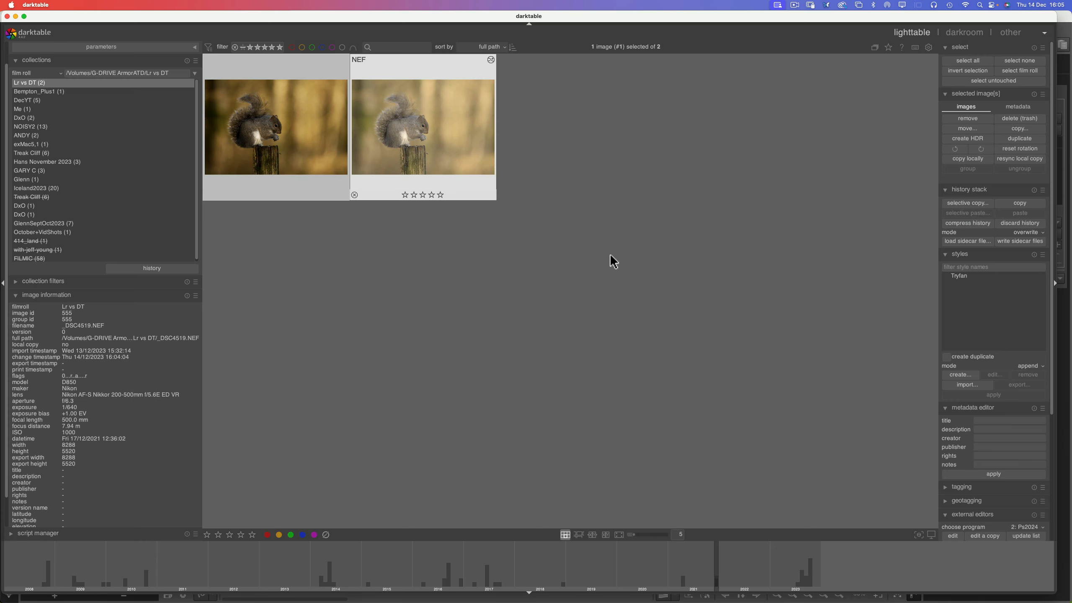
left_click(287, 138)
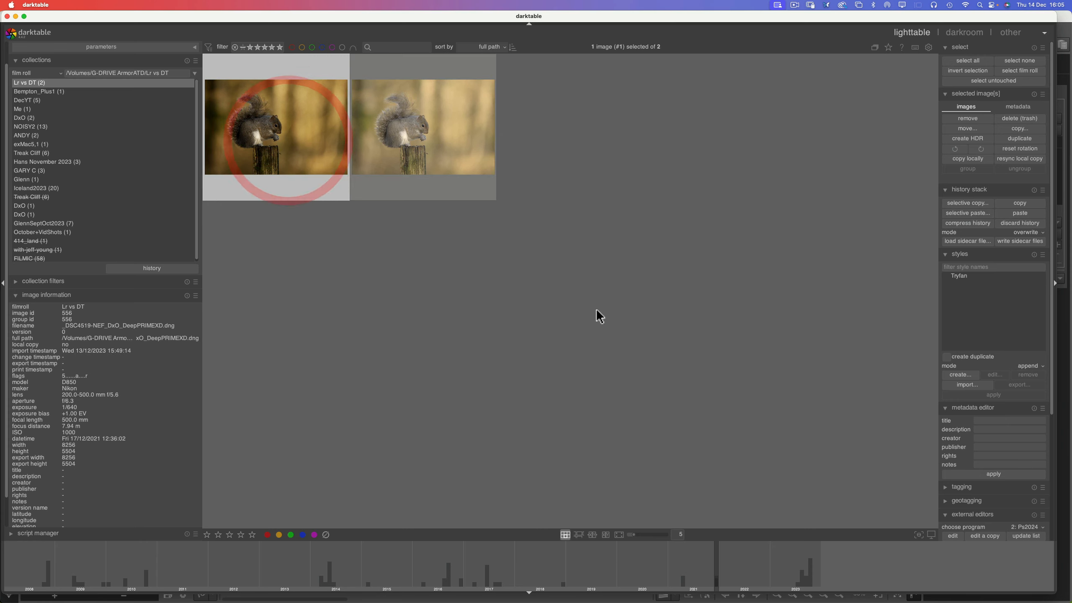
left_click(1019, 213)
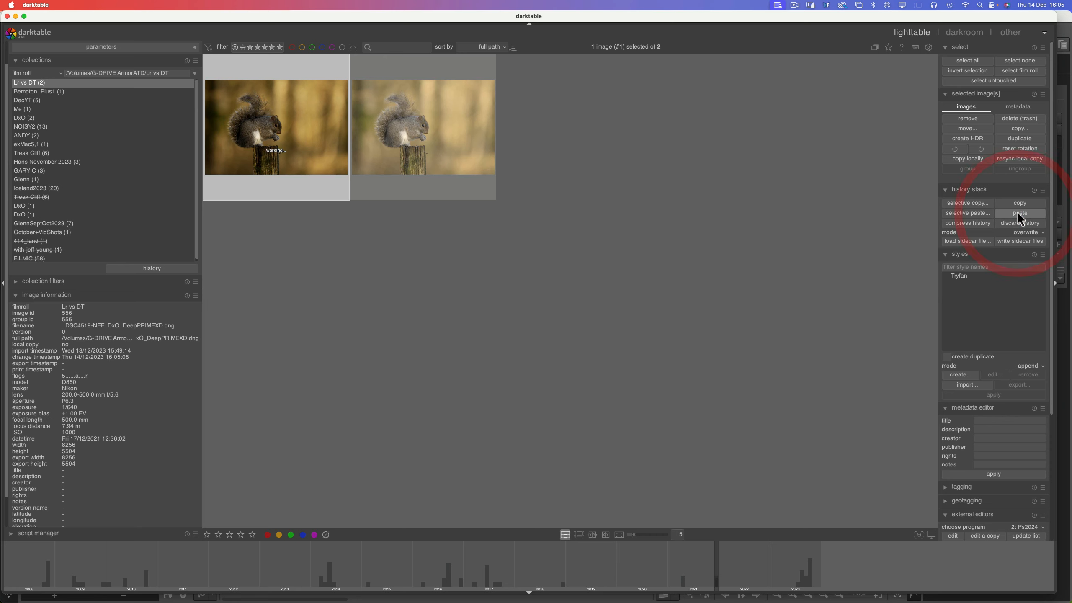
double_click(277, 135)
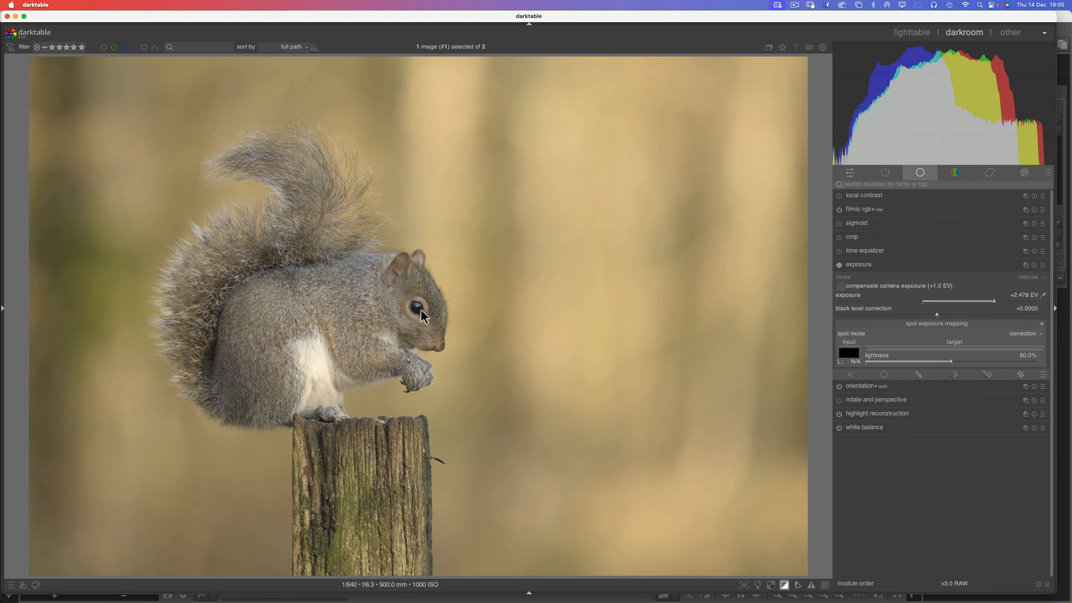
scroll(422, 311, "up", 6)
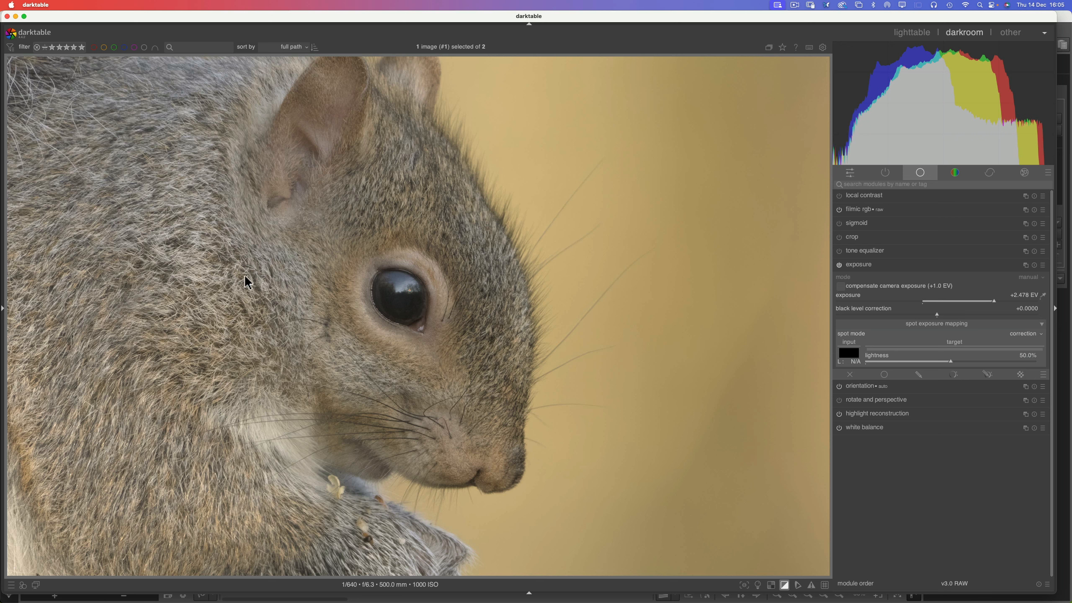
scroll(245, 275, "down", 8)
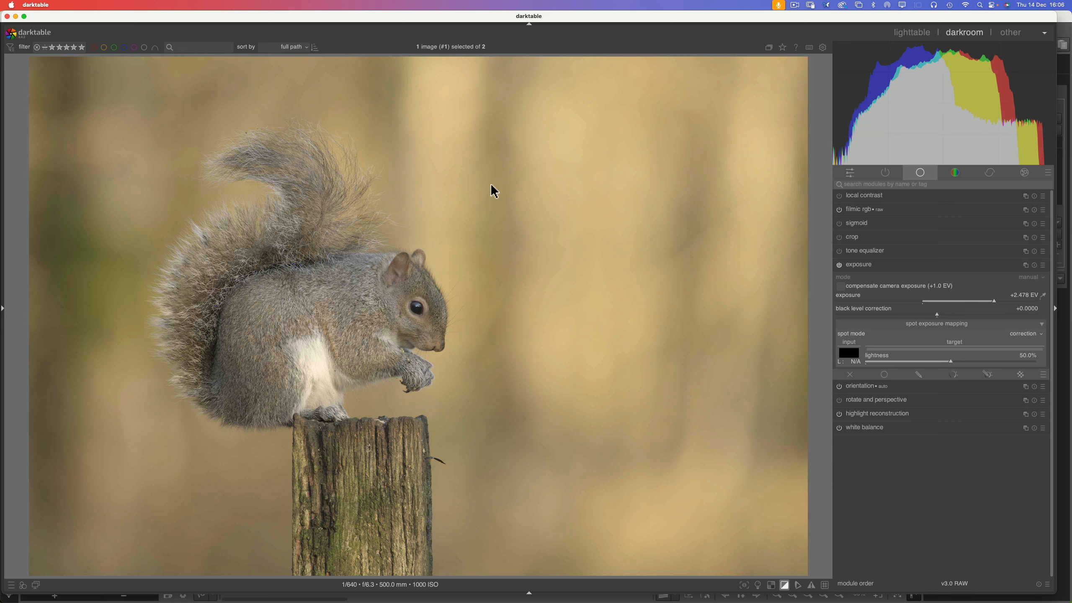
- Toggle the local contrast module to compare its effect on the whole photo and close up, leaving it enabled
left_click(839, 196)
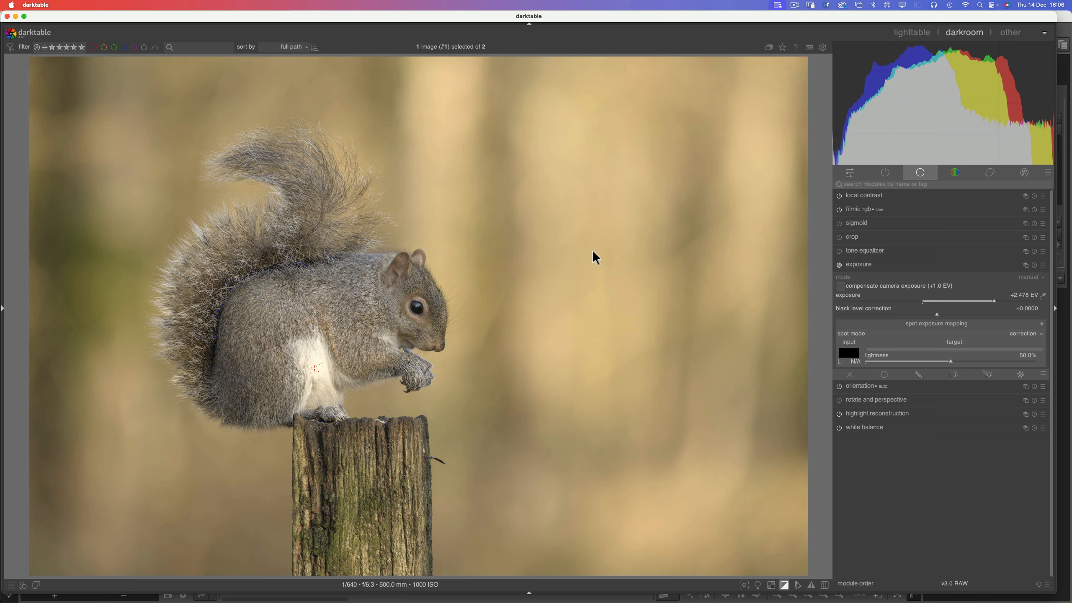
left_click(840, 196)
left_click(840, 196)
left_click(839, 196)
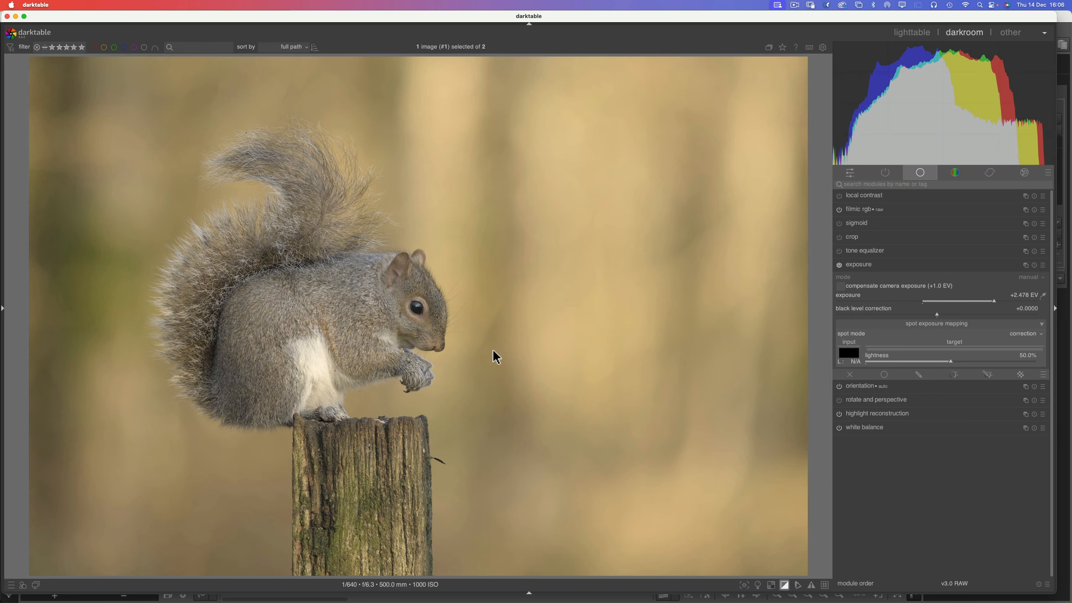
scroll(347, 316, "up", 5)
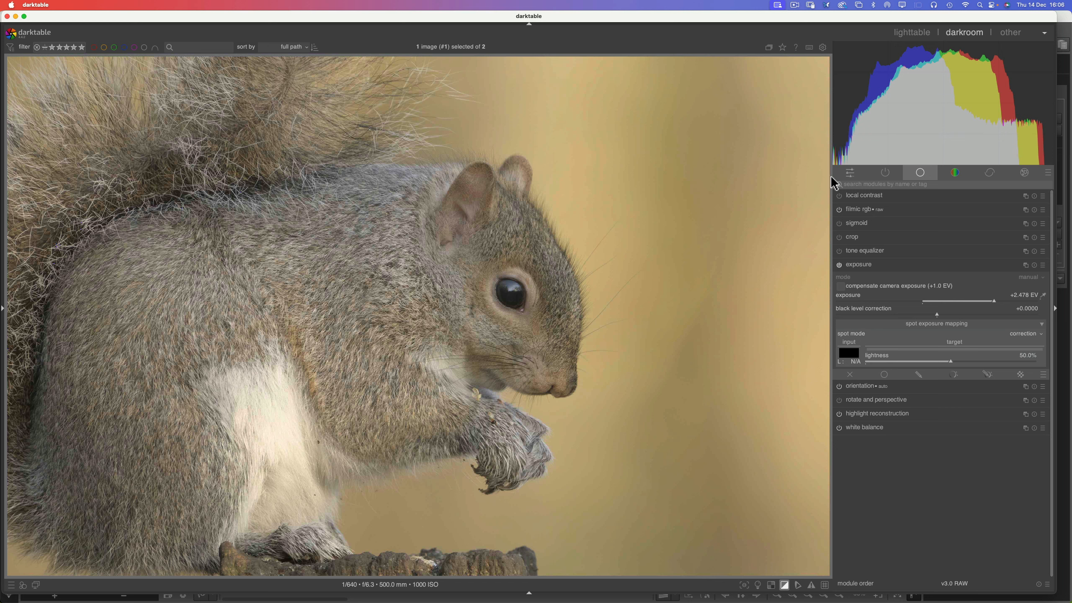
left_click(839, 196)
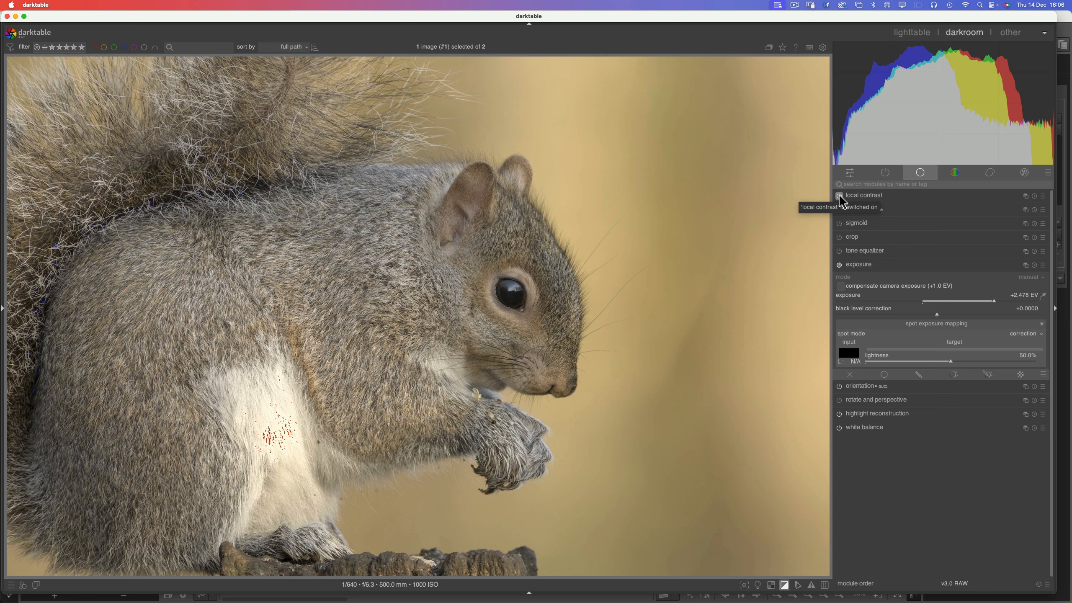
- Start a brush-drawn mask for local contrast and enlarge the brush to a size of 10.31%
left_click(870, 199)
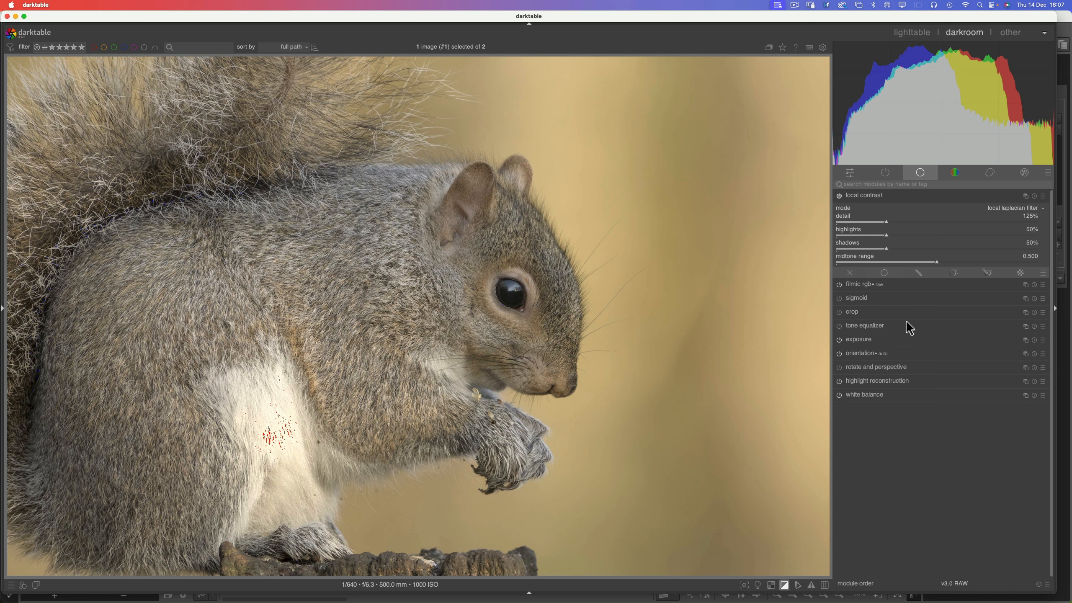
left_click(920, 275)
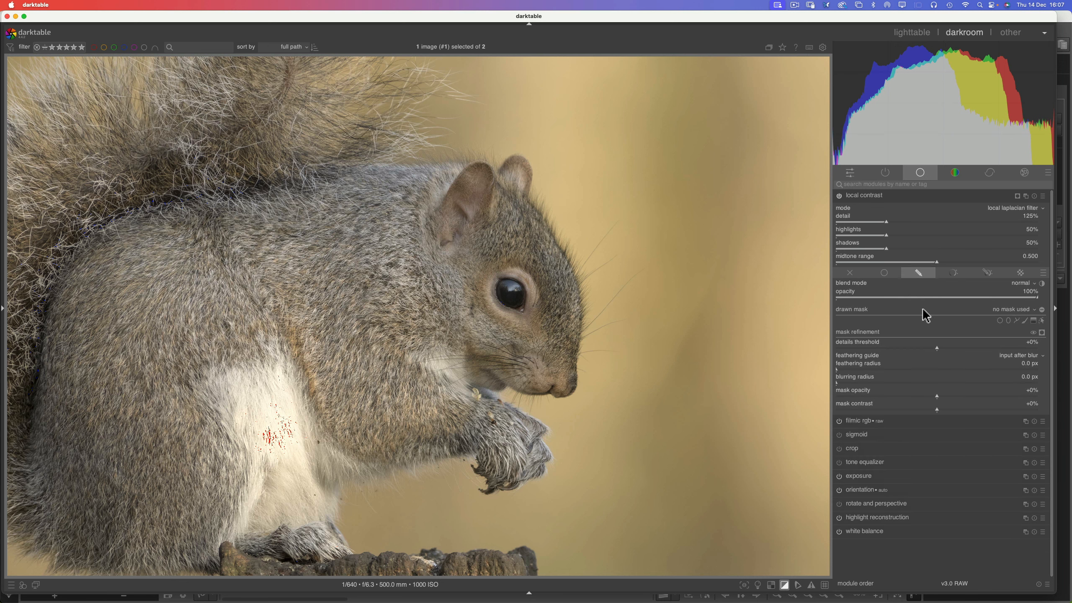
left_click(1025, 320)
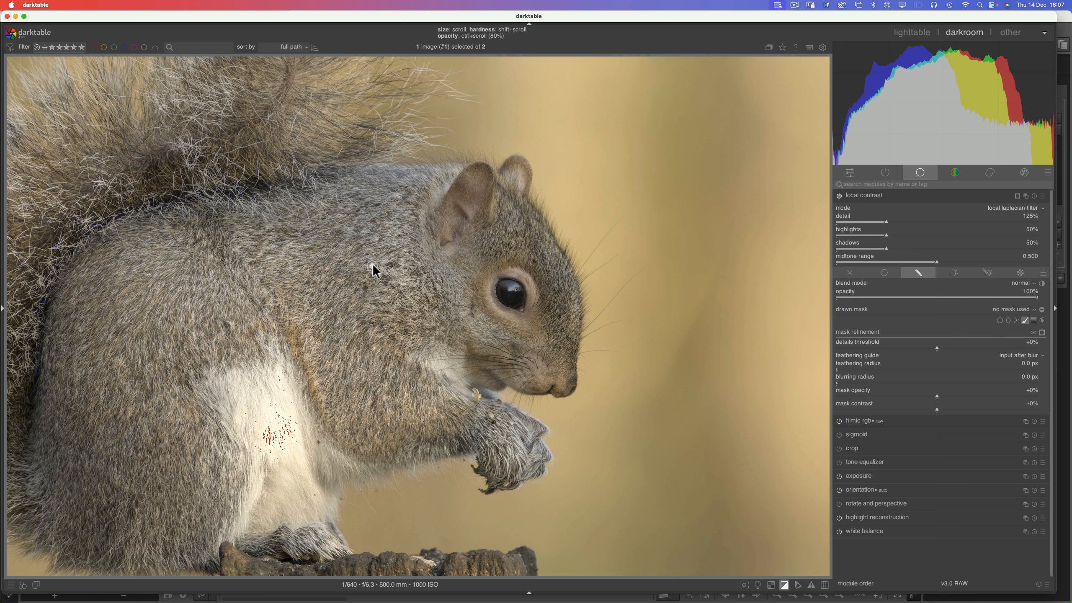
scroll(374, 270, "up", 5)
scroll(373, 269, "up", 10)
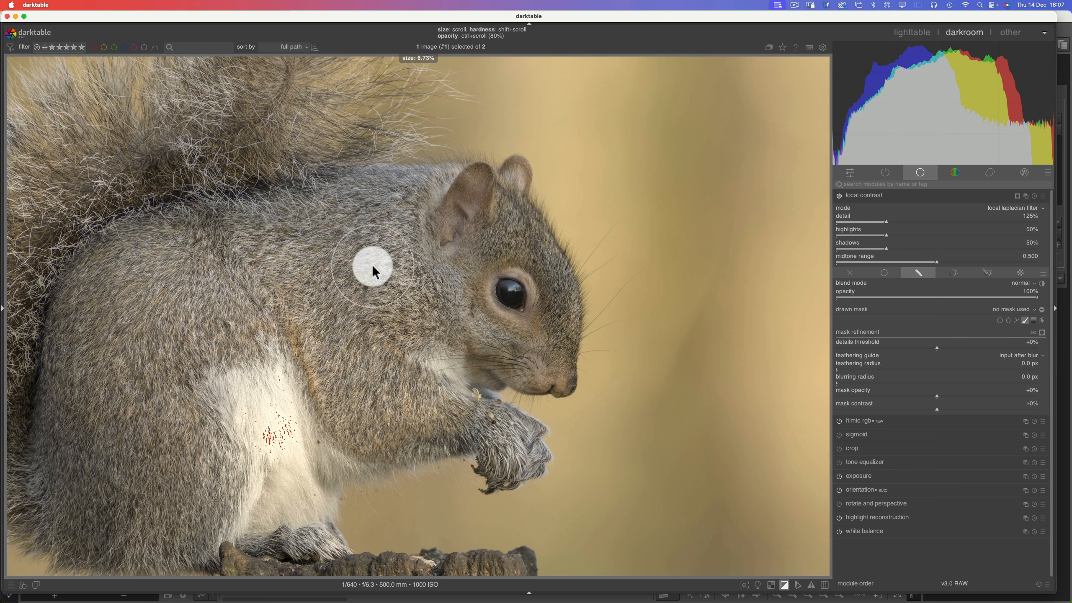
scroll(373, 272, "up", 1)
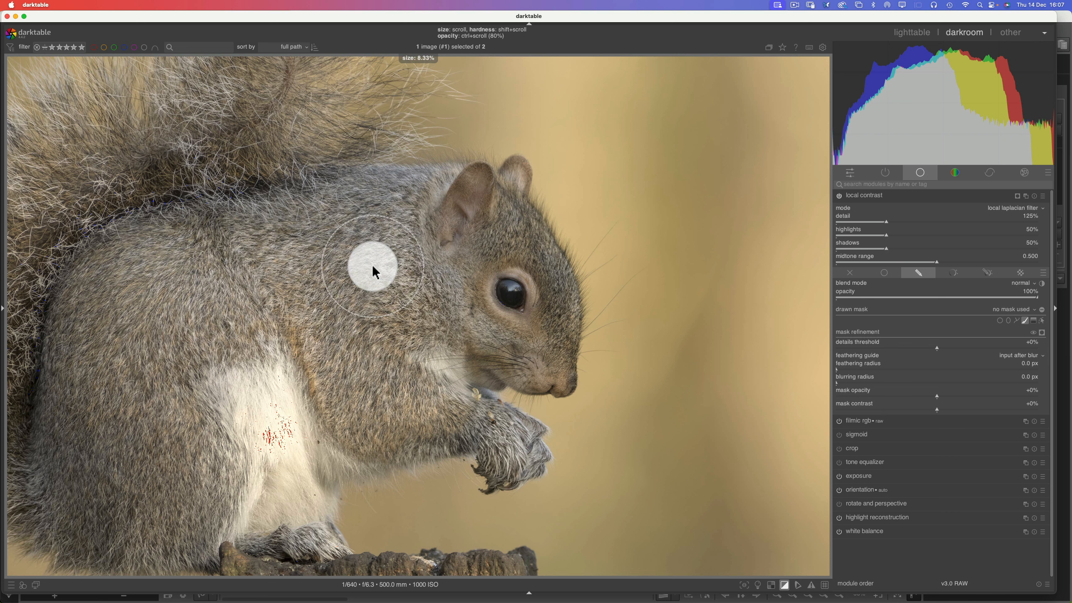
scroll(373, 271, "up", 2)
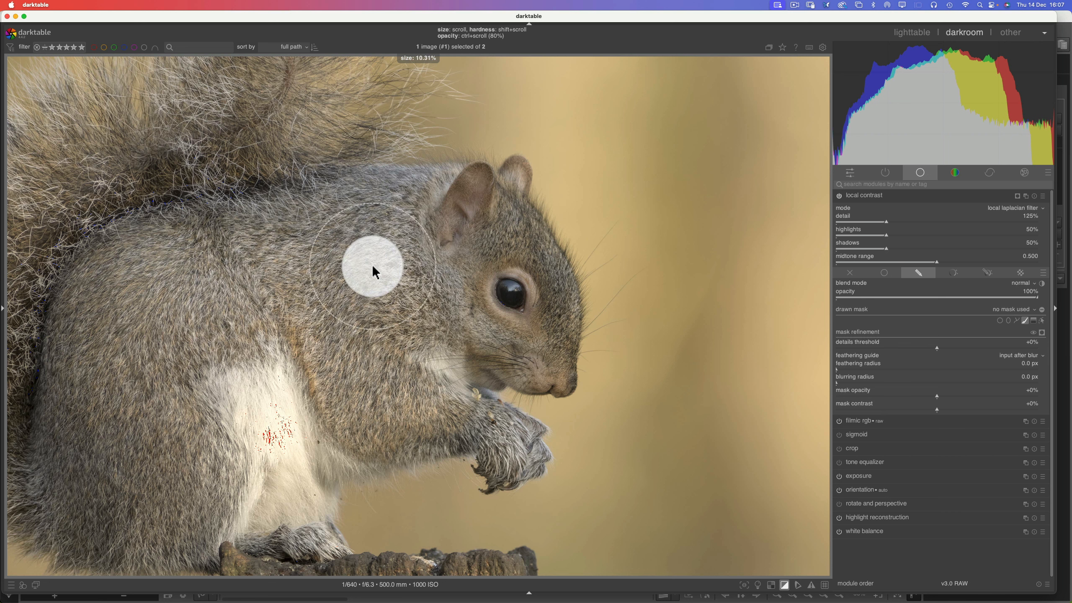
- Set the mask brush's opacity to 100% and hardness to 57.80%, and reduce its size to 8.33%
scroll(372, 265, "up", 3, "ctrl")
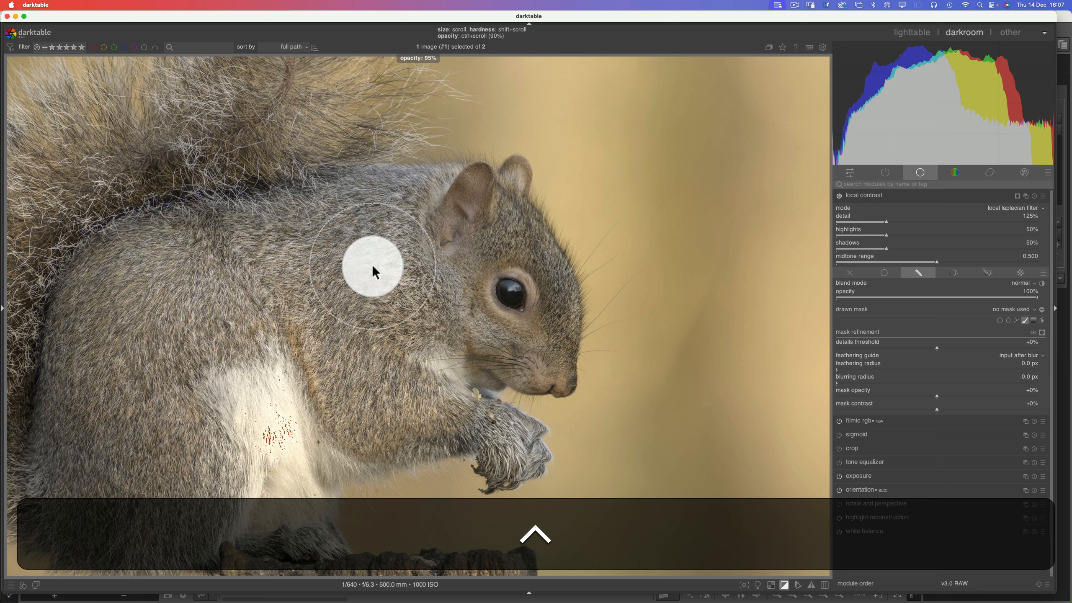
scroll(372, 264, "up", 1, "ctrl")
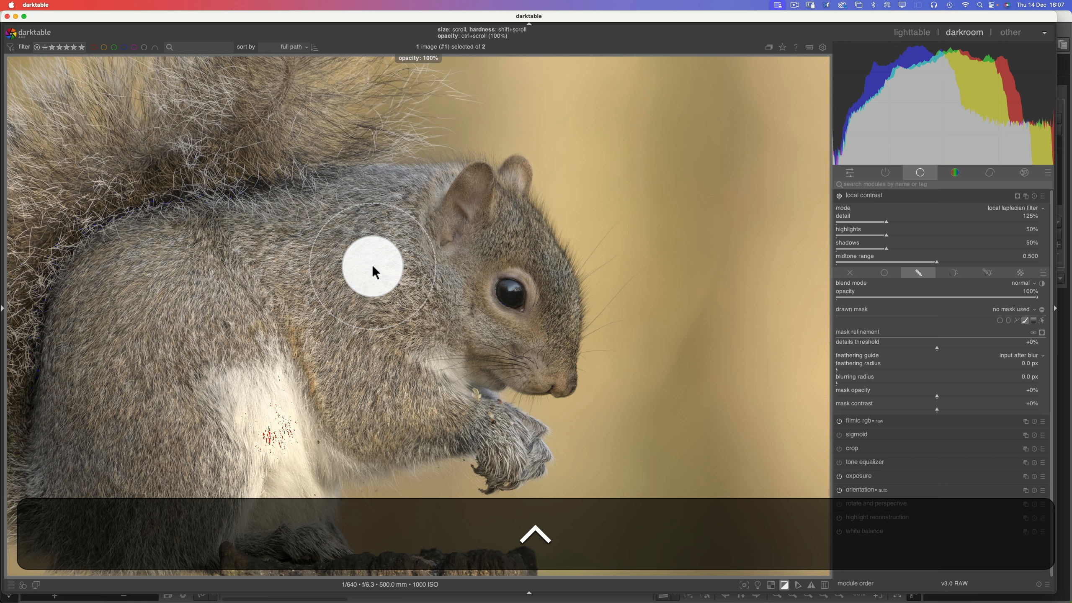
scroll(371, 264, "down", 1, "shift")
scroll(372, 264, "up", 6, "shift")
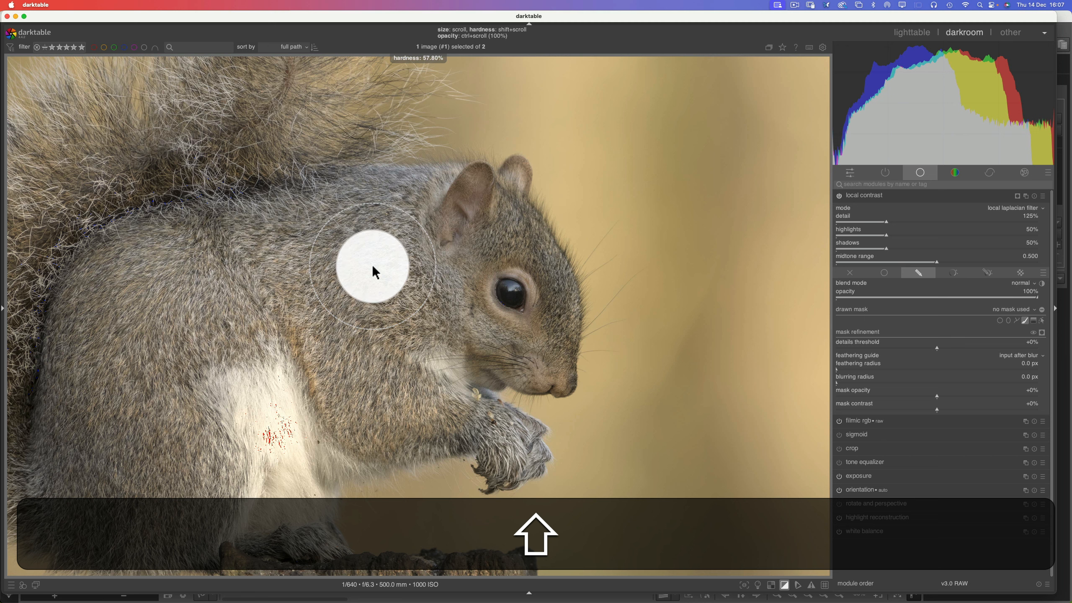
scroll(372, 265, "down", 2)
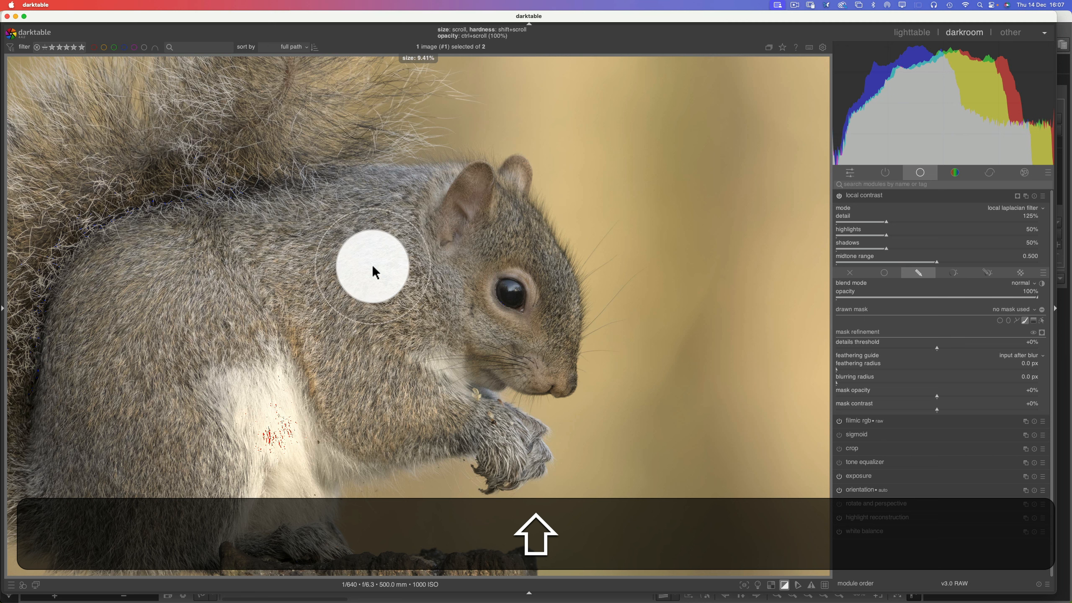
scroll(373, 268, "down", 1)
scroll(372, 265, "down", 3)
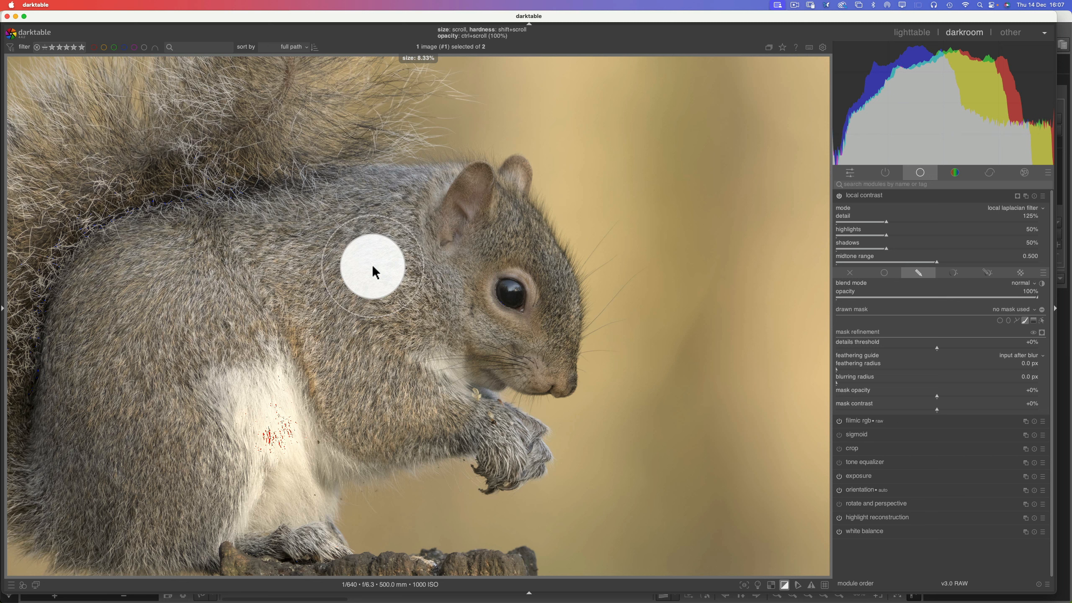
- Brush the local contrast mask over the squirrel's shoulder and briefly display the mask overlay to check its coverage
mouse_move(407, 224)
left_mouse_down()
mouse_move(287, 257)
mouse_move(408, 220)
mouse_move(327, 276)
mouse_move(367, 268)
mouse_move(400, 296)
mouse_move(380, 276)
mouse_move(397, 263)
mouse_move(408, 268)
mouse_move(396, 286)
mouse_move(312, 313)
left_mouse_up()
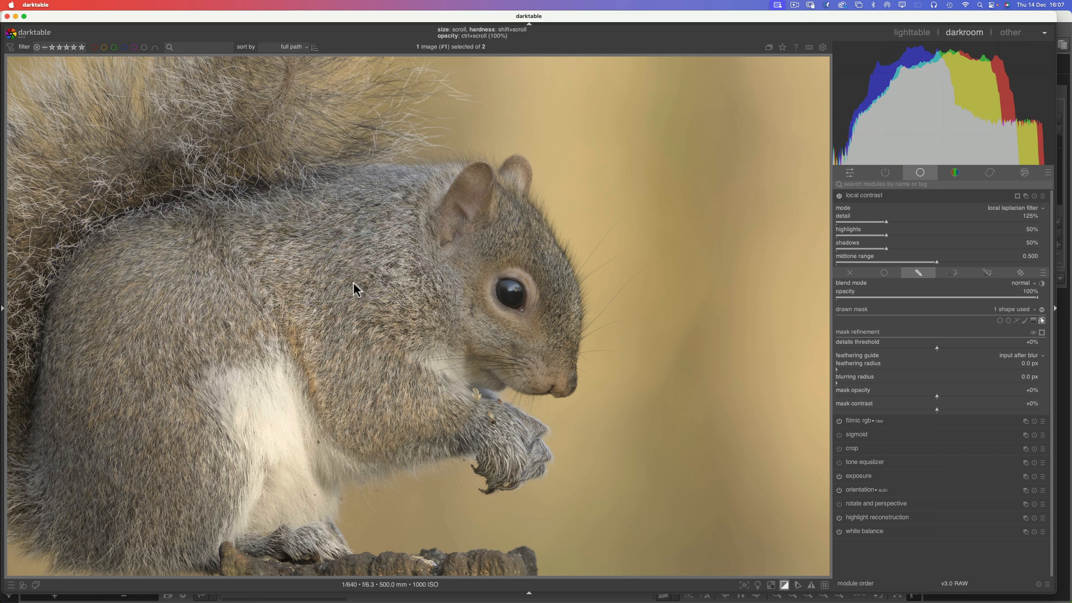
left_click(1042, 333)
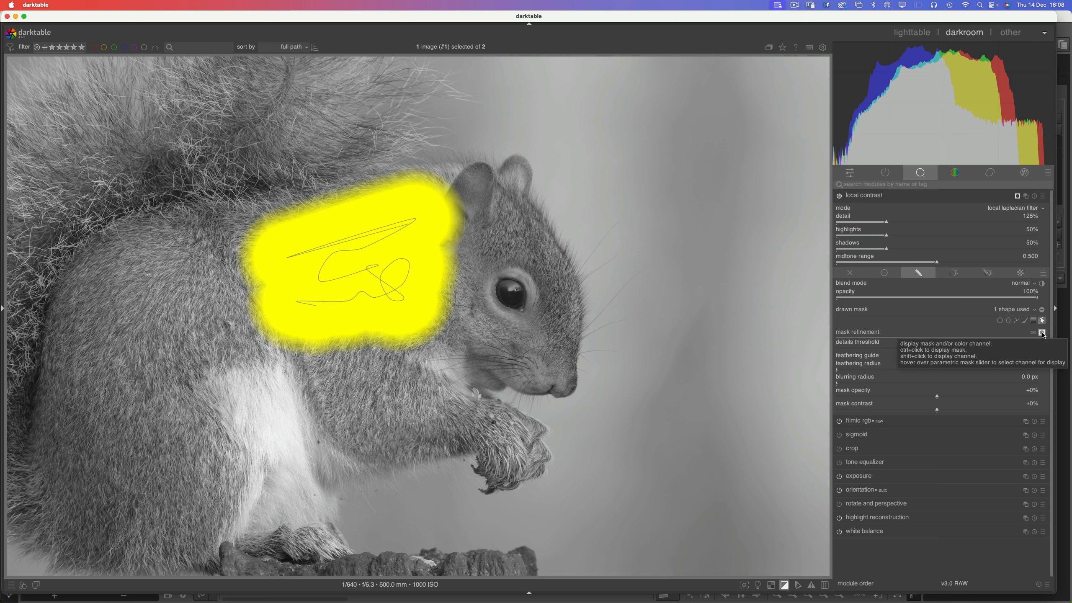
left_click(1042, 333)
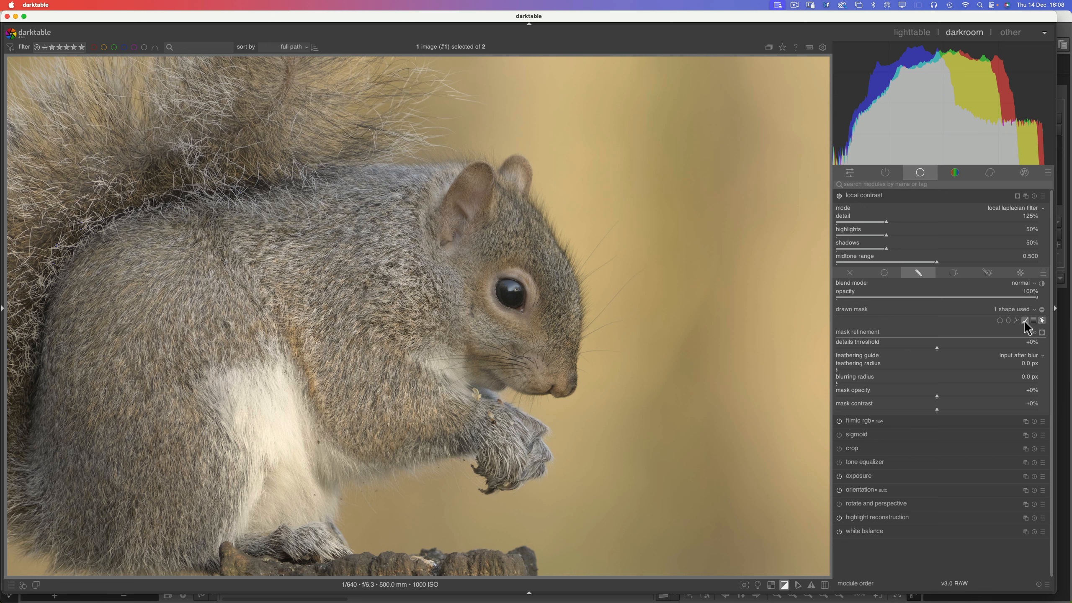
- With a smaller brush, add a mask stroke over the squirrel's face around the eye, and hide the mask shape outlines
left_click(1024, 320)
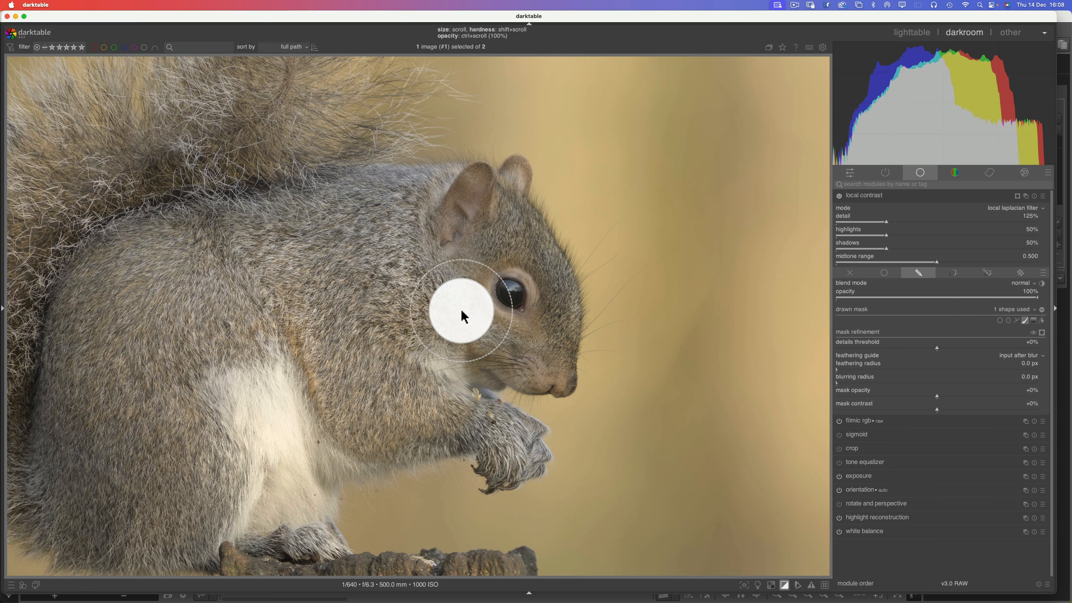
scroll(460, 308, "down", 4)
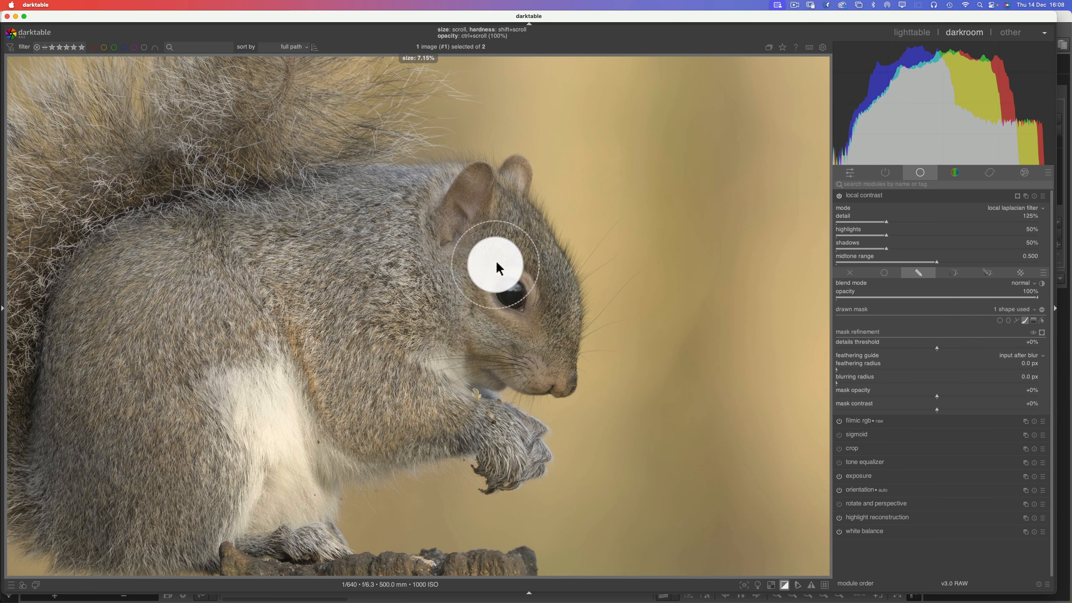
scroll(497, 264, "down", 3)
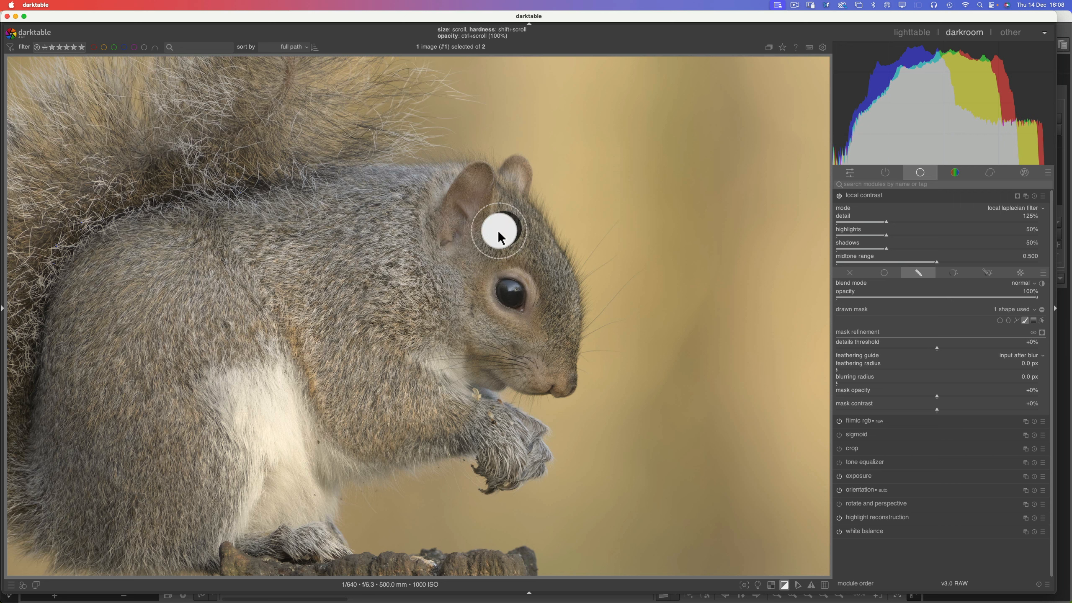
mouse_move(499, 233)
left_mouse_down()
mouse_move(473, 289)
mouse_move(456, 267)
mouse_move(460, 301)
mouse_move(497, 335)
mouse_move(482, 335)
mouse_move(530, 337)
mouse_move(527, 352)
mouse_move(549, 320)
left_mouse_up()
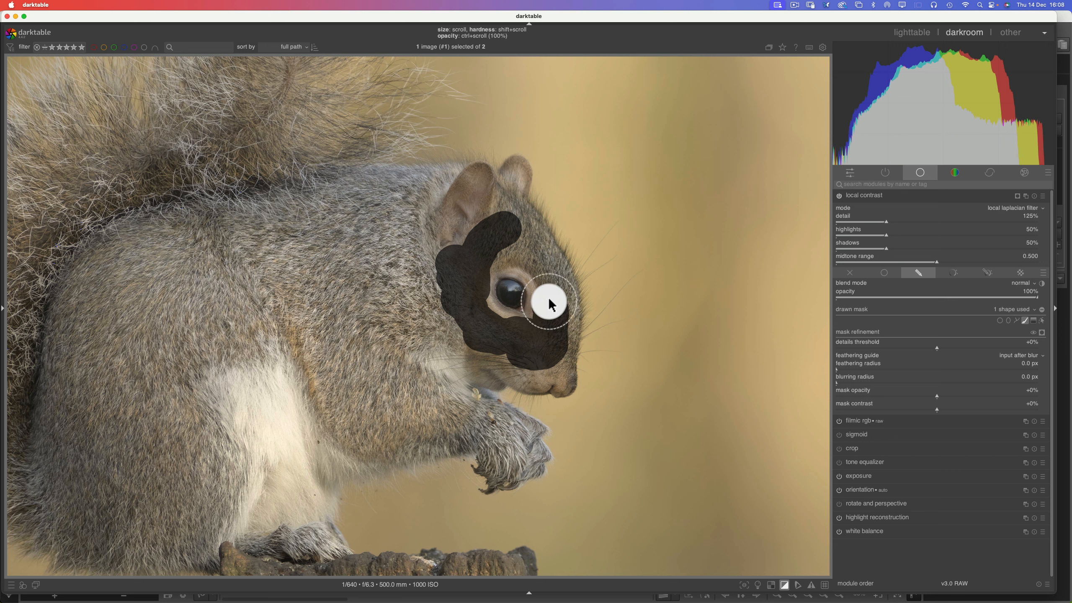
mouse_move(549, 291)
left_mouse_down()
mouse_move(525, 246)
mouse_move(507, 237)
mouse_move(483, 248)
left_mouse_up()
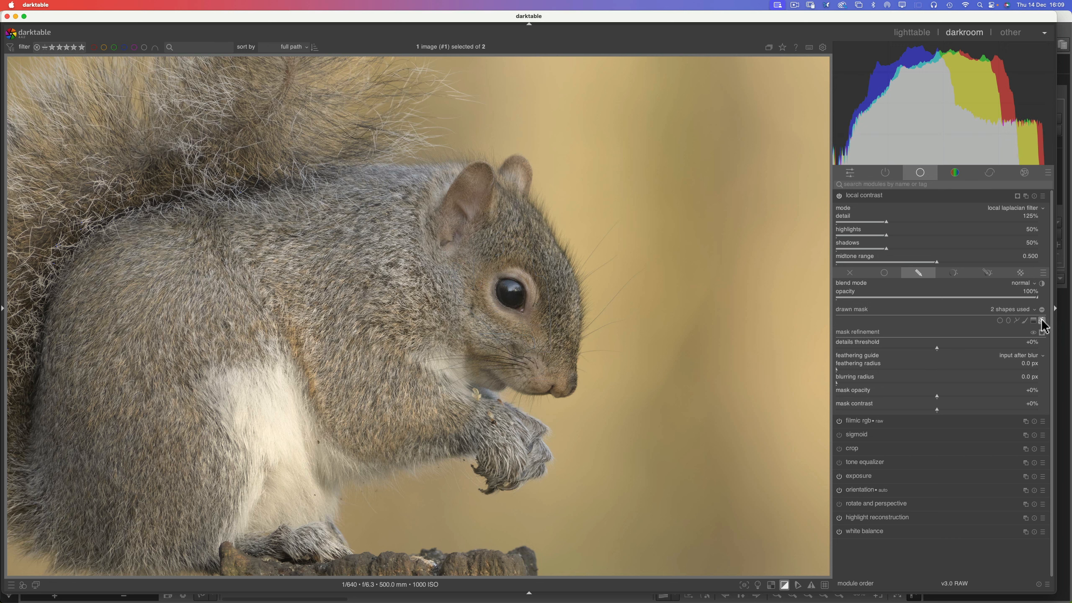
left_click(1041, 320)
- Toggle the local contrast module repeatedly to compare the masked effect on the shoulder and face, leaving it enabled
left_click(839, 196)
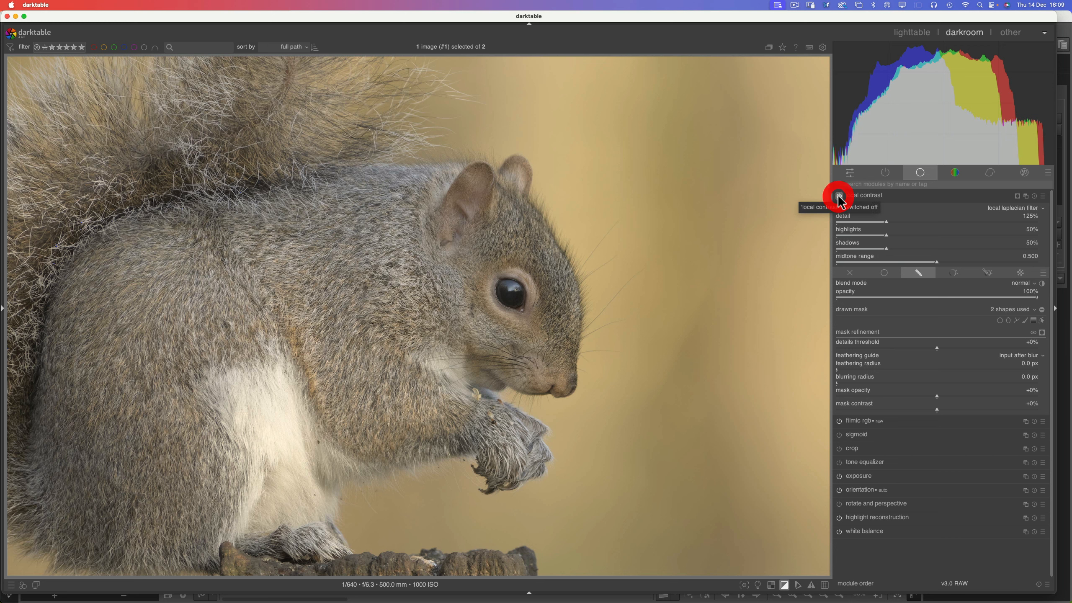
left_click(839, 196)
left_click(839, 197)
left_click(839, 196)
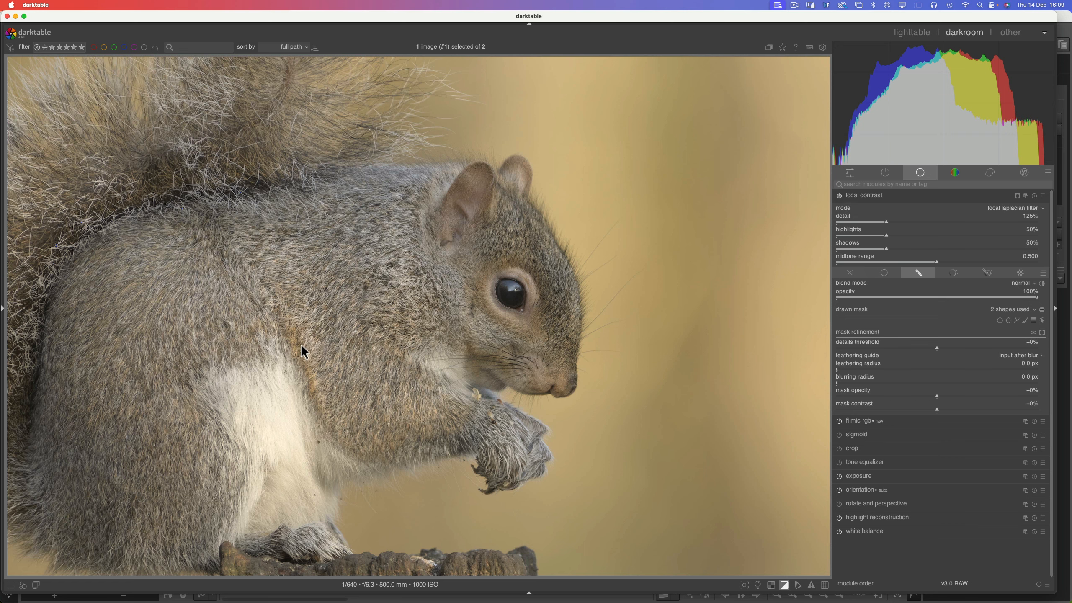
scroll(301, 344, "down", 1)
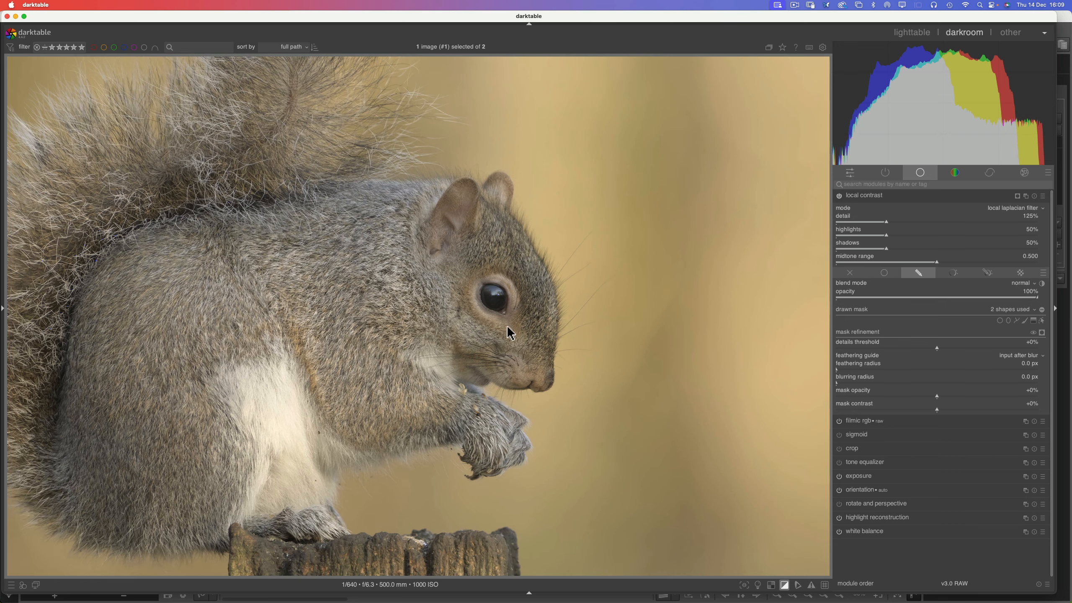
- Brush another local contrast mask shape over the squirrel's rear back and upper haunch
left_click(1042, 320)
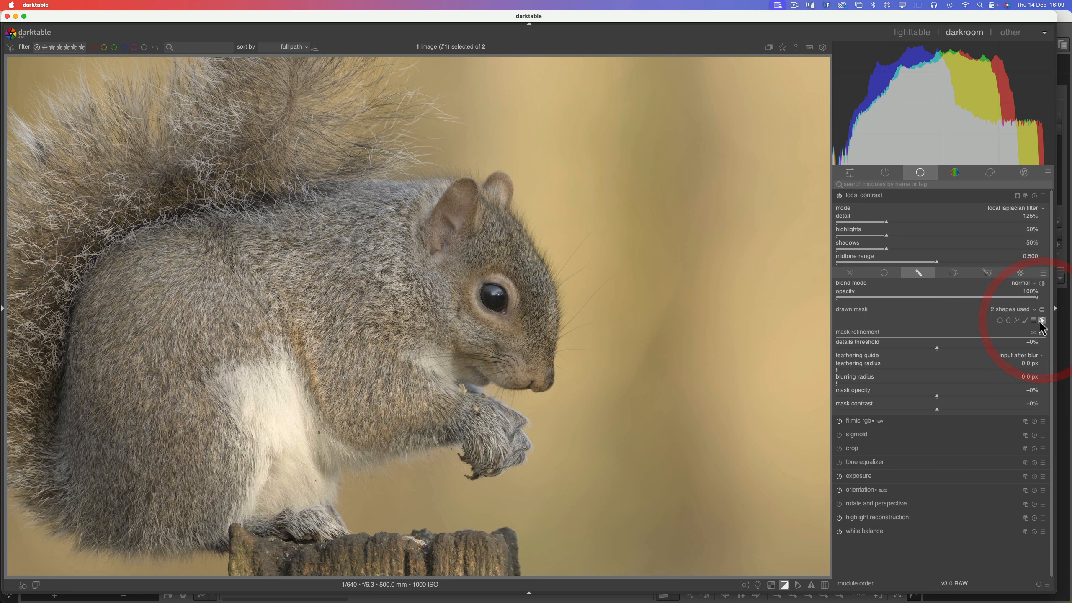
left_click(1025, 321)
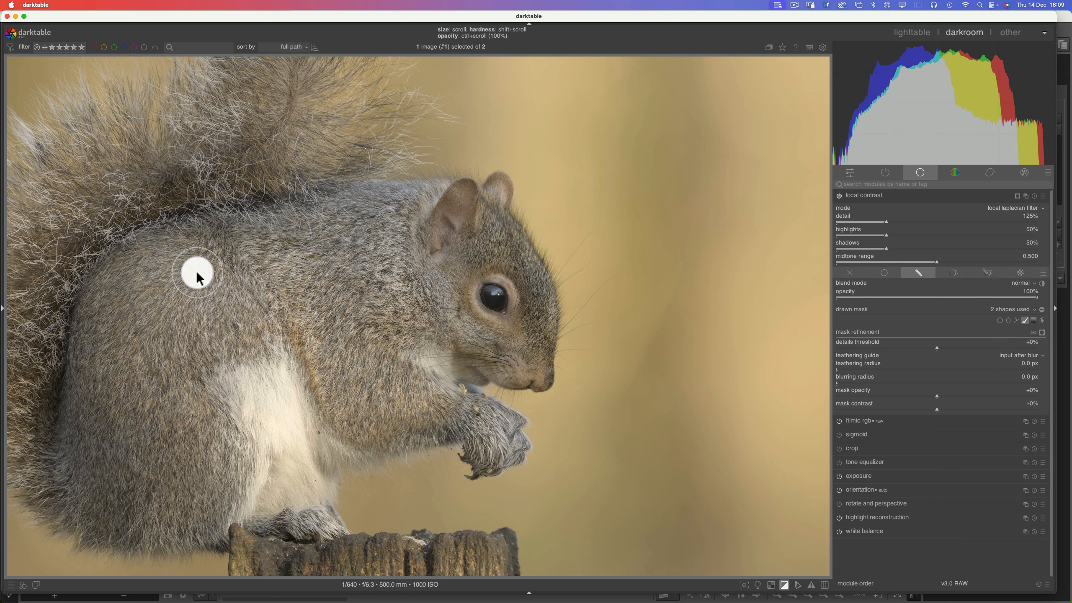
mouse_move(131, 294)
left_mouse_down()
mouse_move(127, 271)
mouse_move(119, 294)
mouse_move(133, 265)
mouse_move(166, 254)
left_mouse_up()
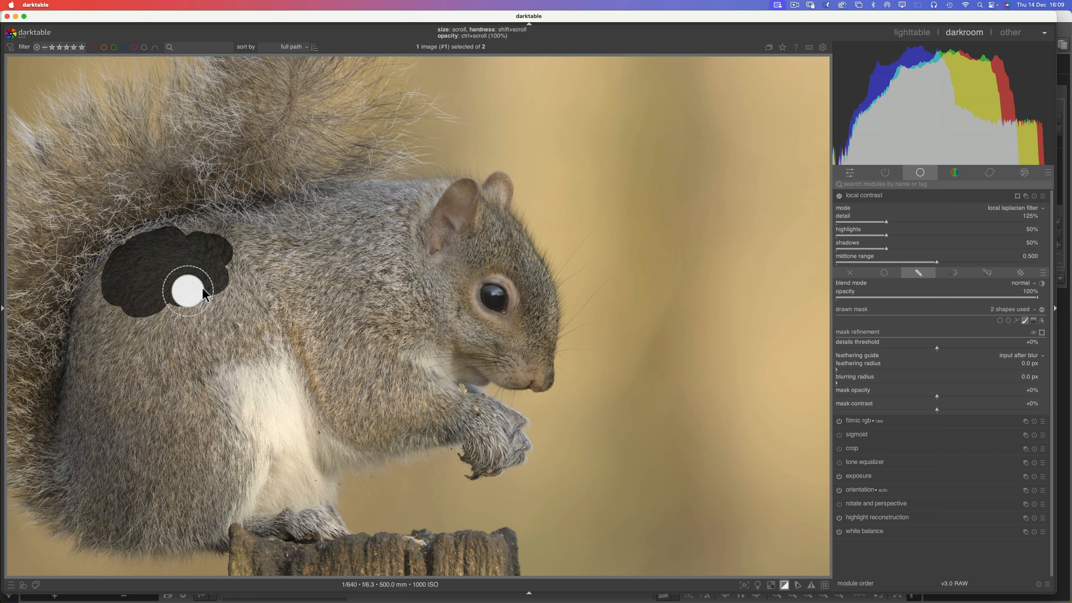
mouse_move(179, 339)
left_mouse_down()
mouse_move(203, 312)
mouse_move(236, 302)
left_mouse_up()
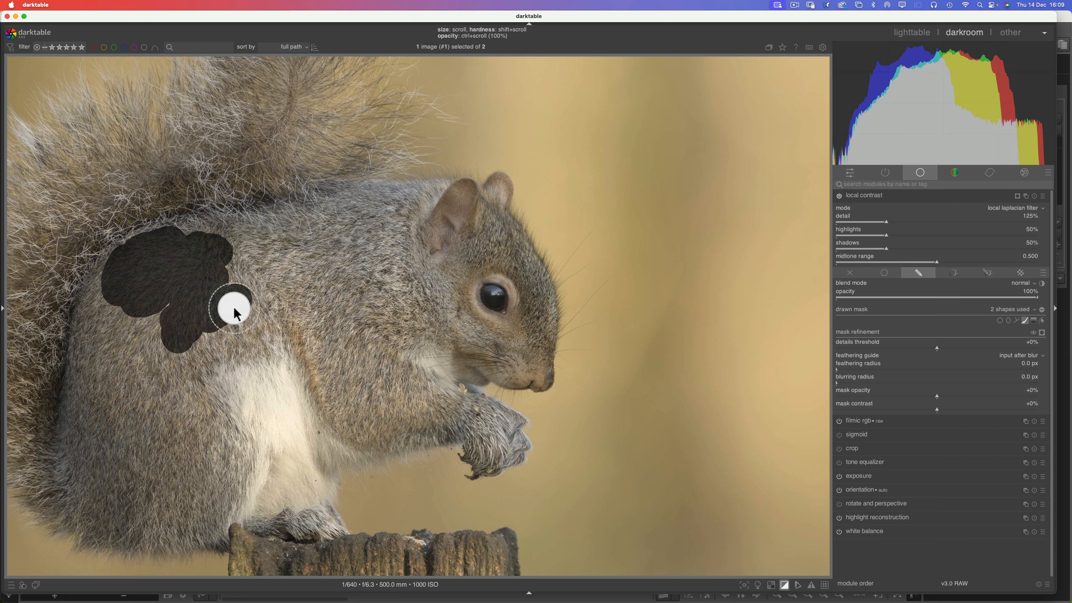
mouse_move(231, 341)
left_mouse_down()
mouse_move(257, 323)
mouse_move(233, 281)
mouse_move(164, 331)
mouse_move(169, 297)
mouse_move(140, 336)
mouse_move(137, 315)
mouse_move(112, 310)
left_mouse_up()
scroll(225, 287, "down", 1)
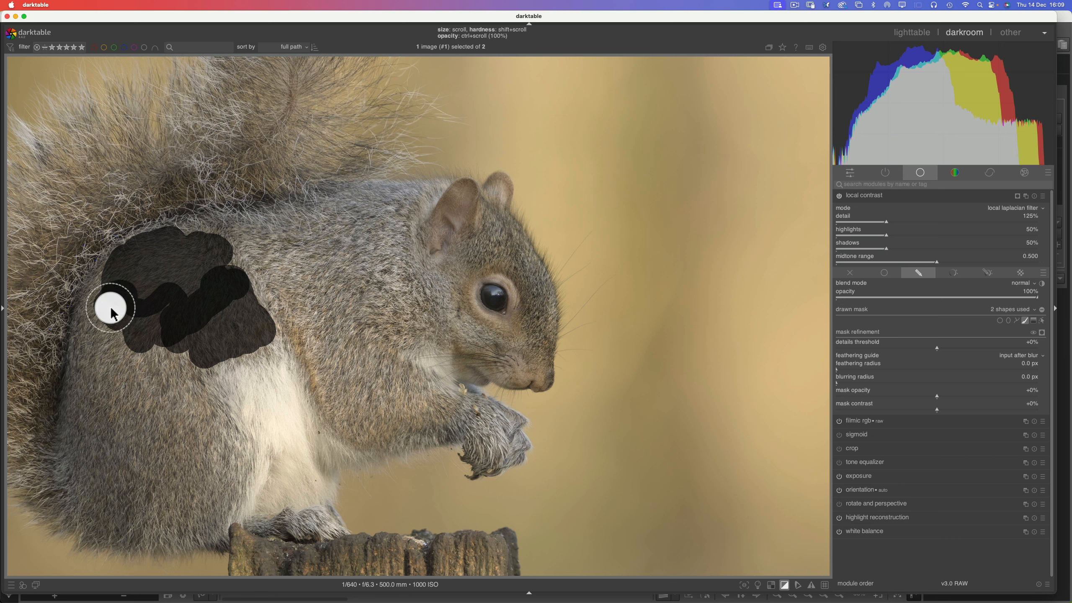
mouse_move(115, 375)
left_mouse_down()
mouse_move(87, 320)
mouse_move(131, 375)
mouse_move(159, 361)
left_mouse_up()
left_click_drag(160, 405, 140, 359)
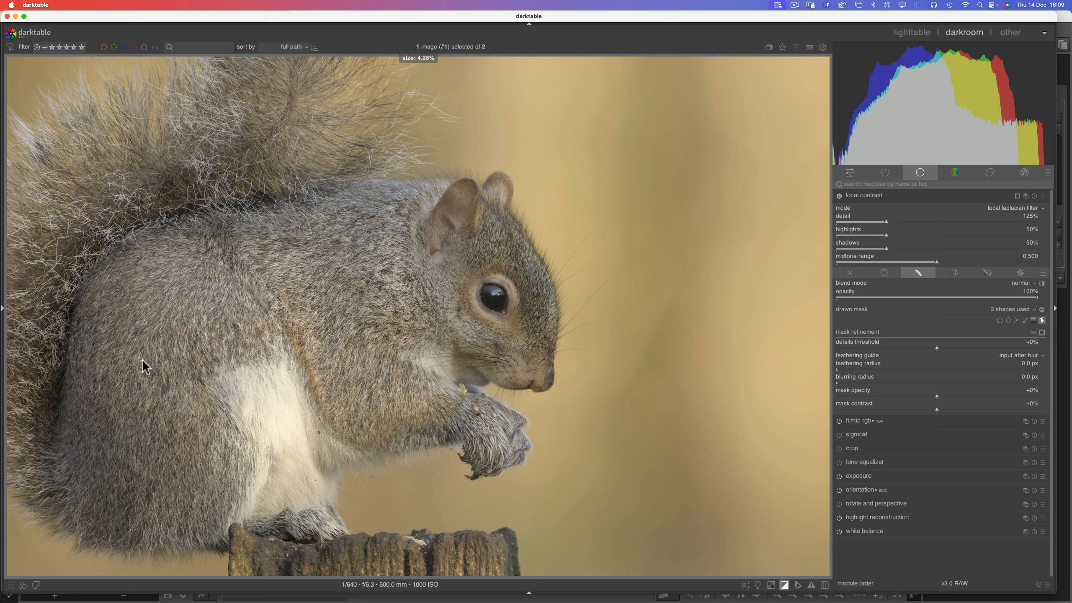
- Paint the lower haunch into the local contrast mask with a larger brush and compare the module's effect, leaving it enabled
left_click(1025, 320)
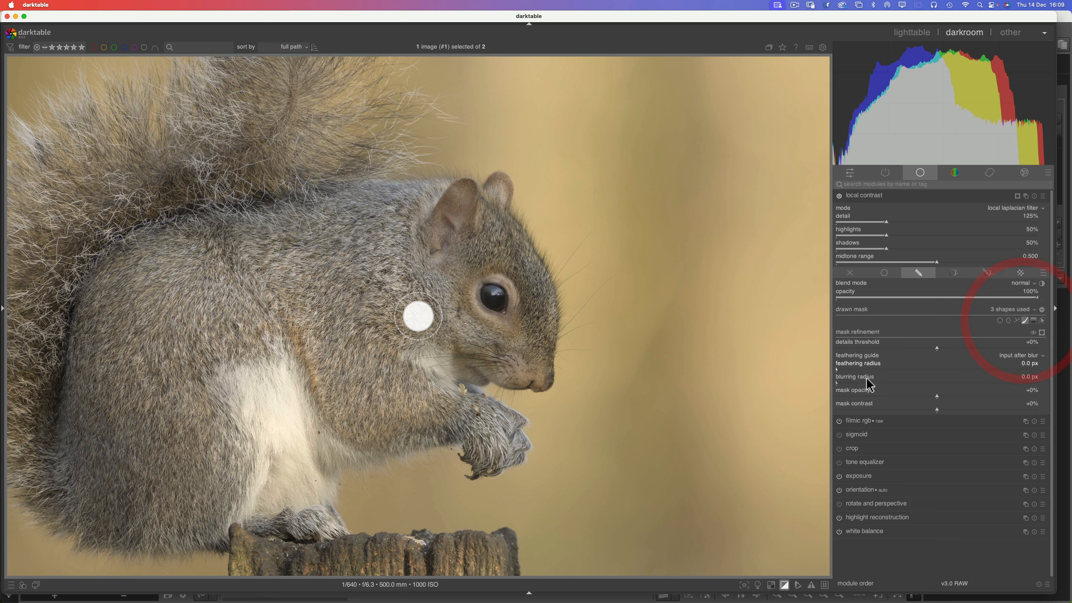
scroll(152, 365, "up", 1)
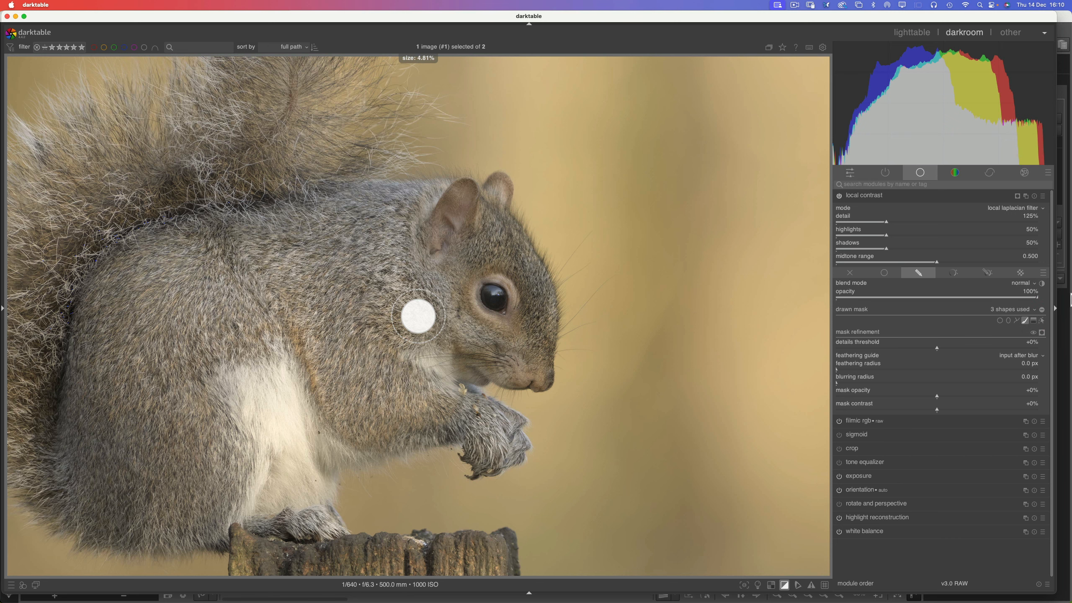
scroll(137, 378, "up", 5)
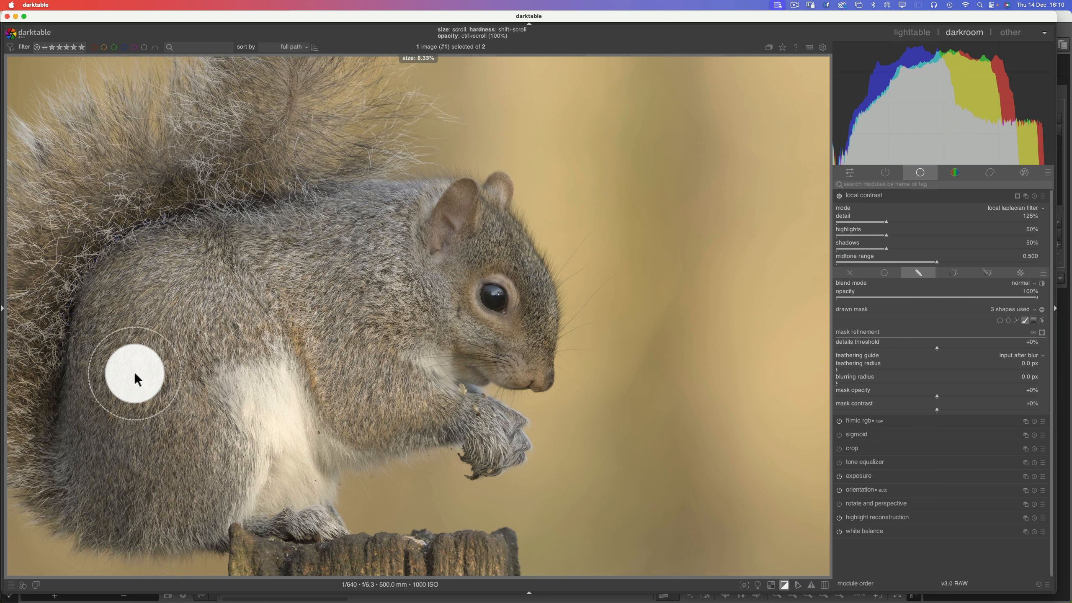
scroll(135, 372, "up", 2)
mouse_move(132, 374)
left_mouse_down()
mouse_move(154, 463)
mouse_move(173, 432)
mouse_move(170, 406)
mouse_move(125, 449)
mouse_move(119, 481)
left_mouse_up()
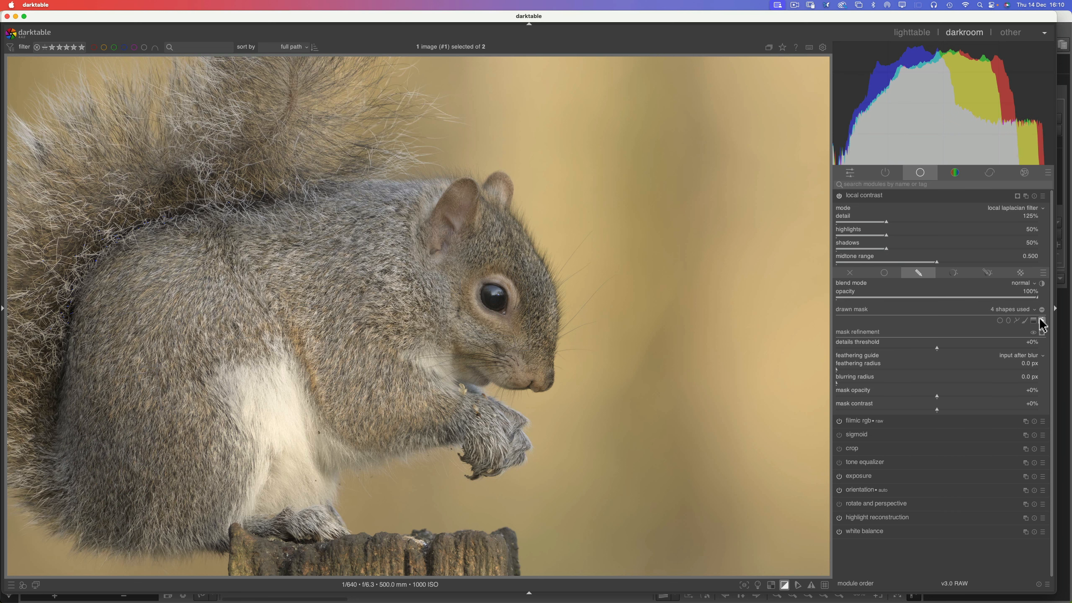
left_click(1041, 320)
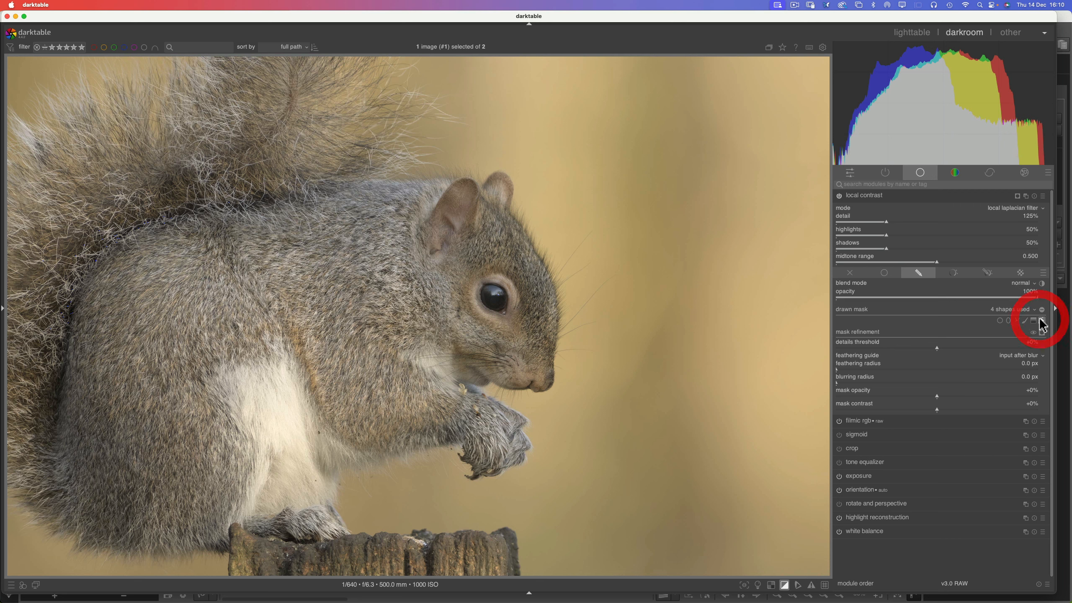
left_click(841, 197)
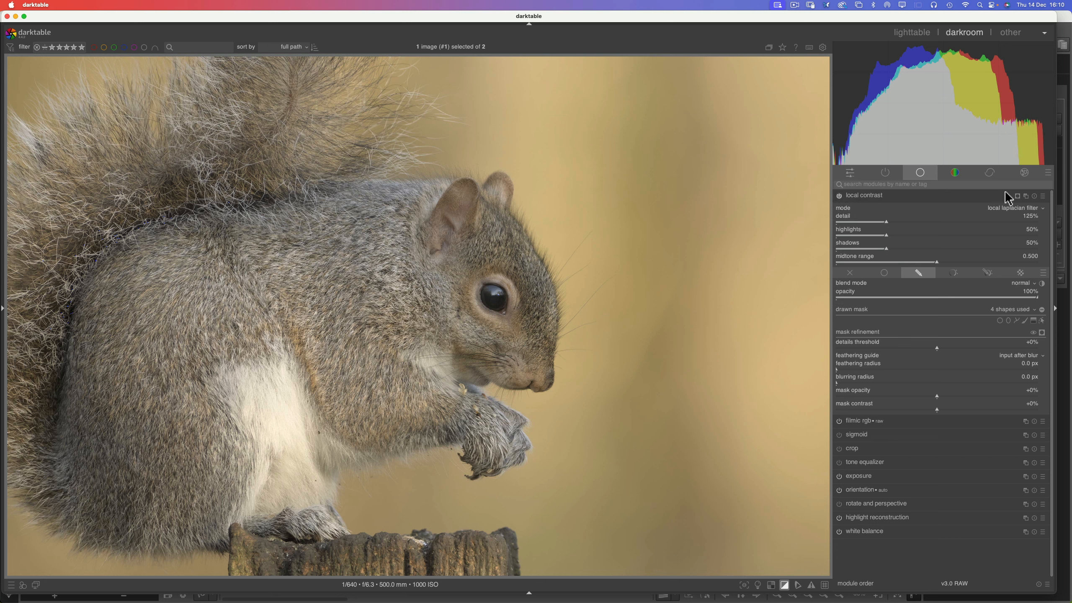
- Create a new local contrast instance with detail 130%, highlights 48%, shadows 4% and midtone range 0.539
left_click(1025, 196)
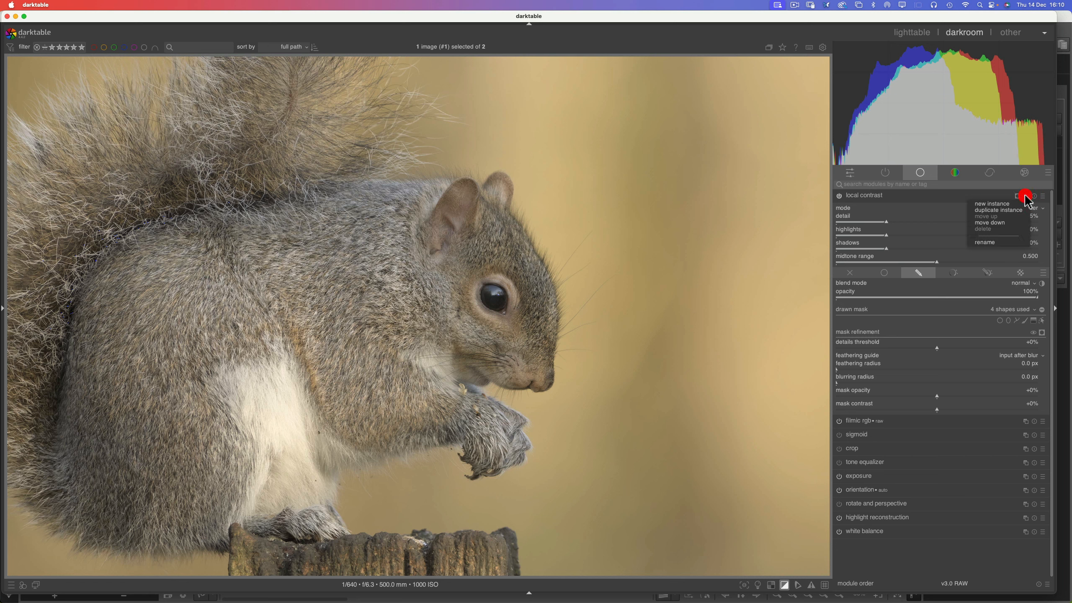
left_click(1008, 204)
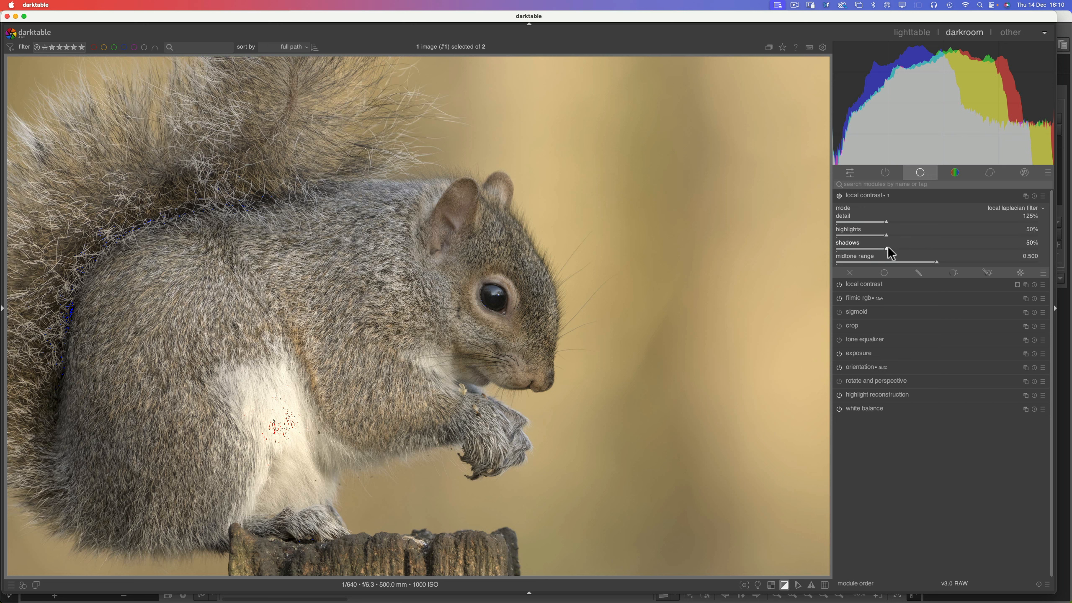
left_click_drag(886, 249, 891, 223)
left_click(840, 251)
left_click(948, 263)
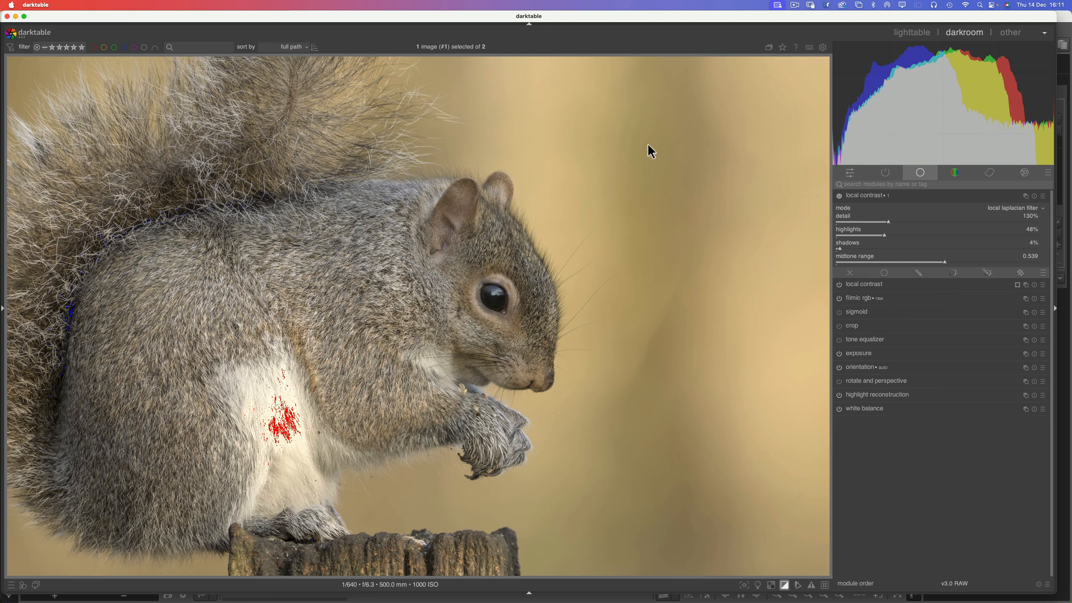
- Give the new local contrast instance a drawn mask, brushing from the eye across the head and shoulder at size 7.50%
left_click(919, 273)
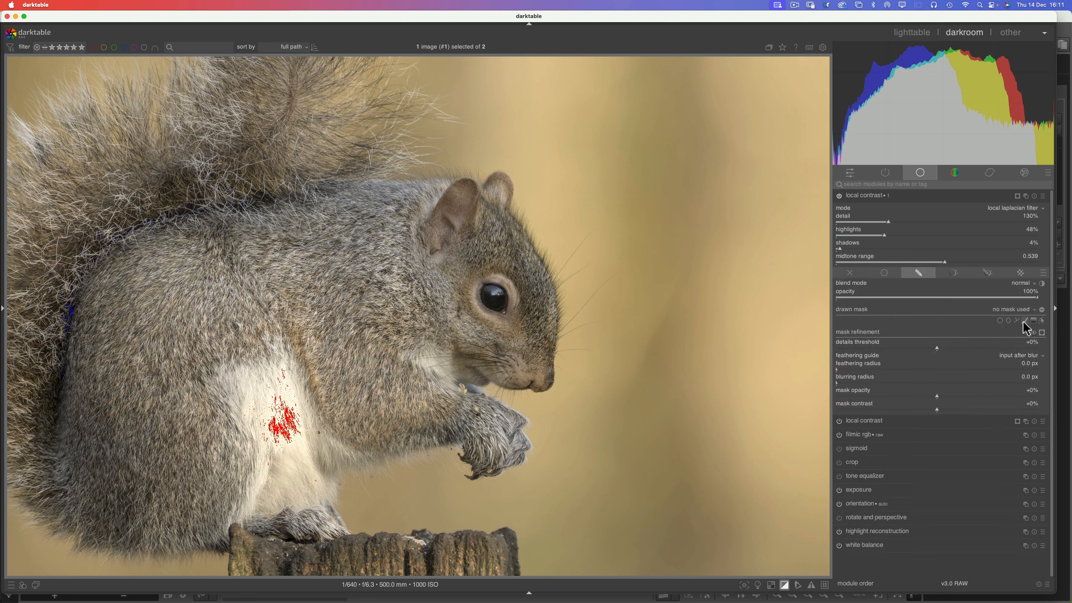
left_click(1026, 321)
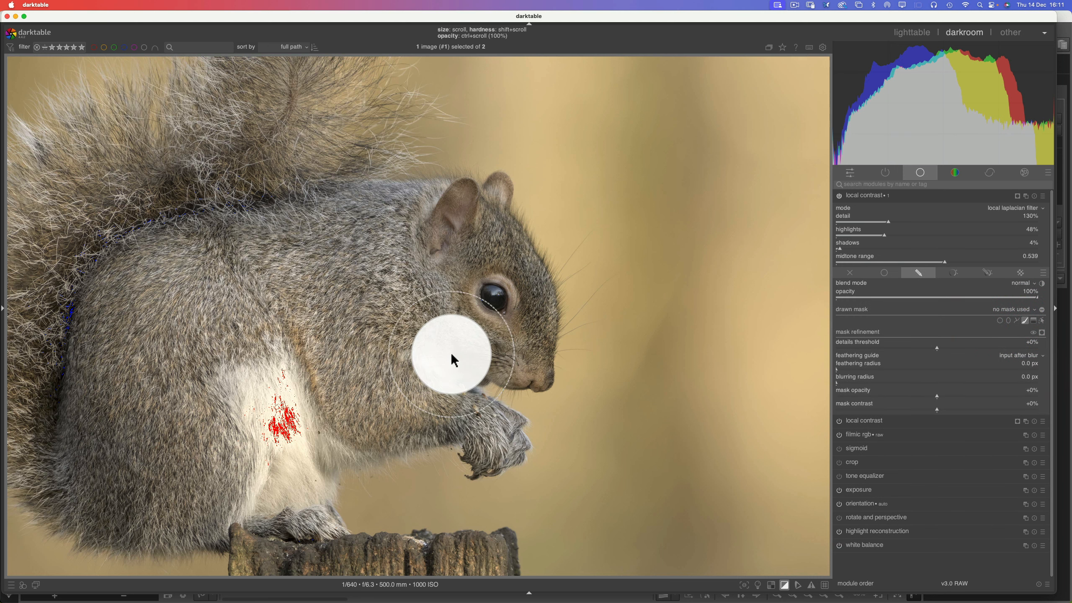
scroll(383, 312, "down", 2)
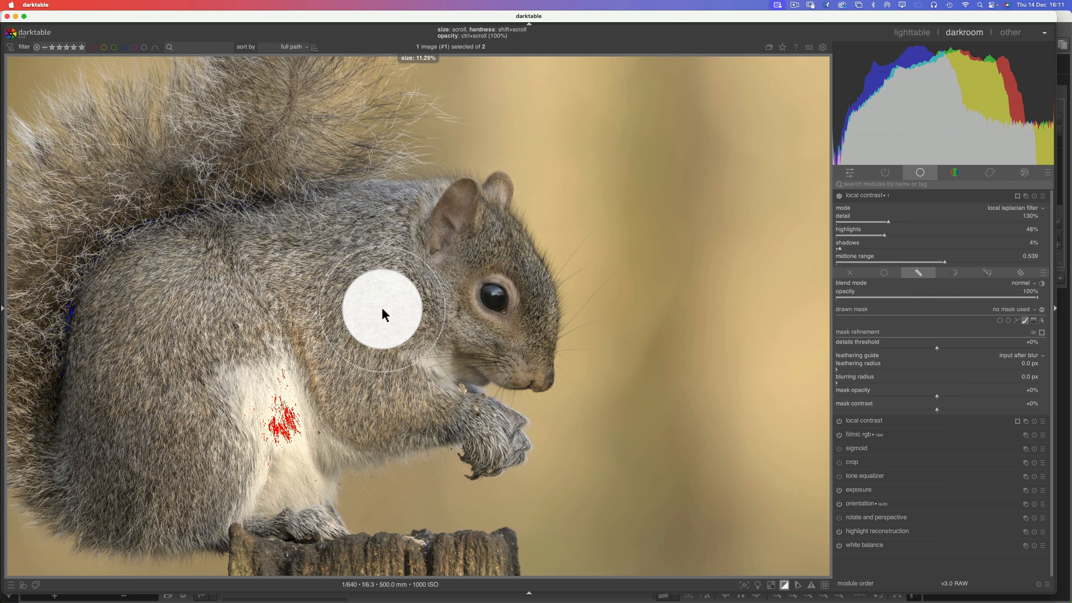
scroll(383, 310, "down", 2)
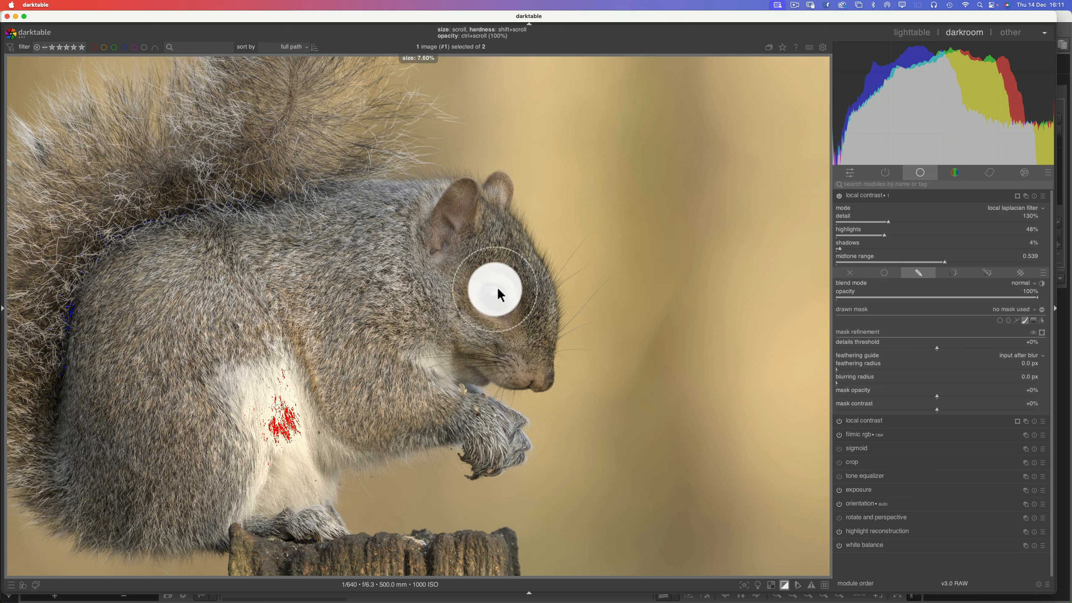
mouse_move(499, 298)
left_mouse_down()
mouse_move(493, 309)
mouse_move(476, 296)
mouse_move(401, 291)
mouse_move(377, 199)
mouse_move(370, 216)
mouse_move(421, 284)
mouse_move(397, 343)
mouse_move(403, 388)
mouse_move(388, 357)
mouse_move(394, 331)
mouse_move(371, 296)
mouse_move(346, 281)
mouse_move(317, 283)
mouse_move(327, 298)
mouse_move(311, 302)
mouse_move(299, 266)
mouse_move(353, 342)
left_mouse_up()
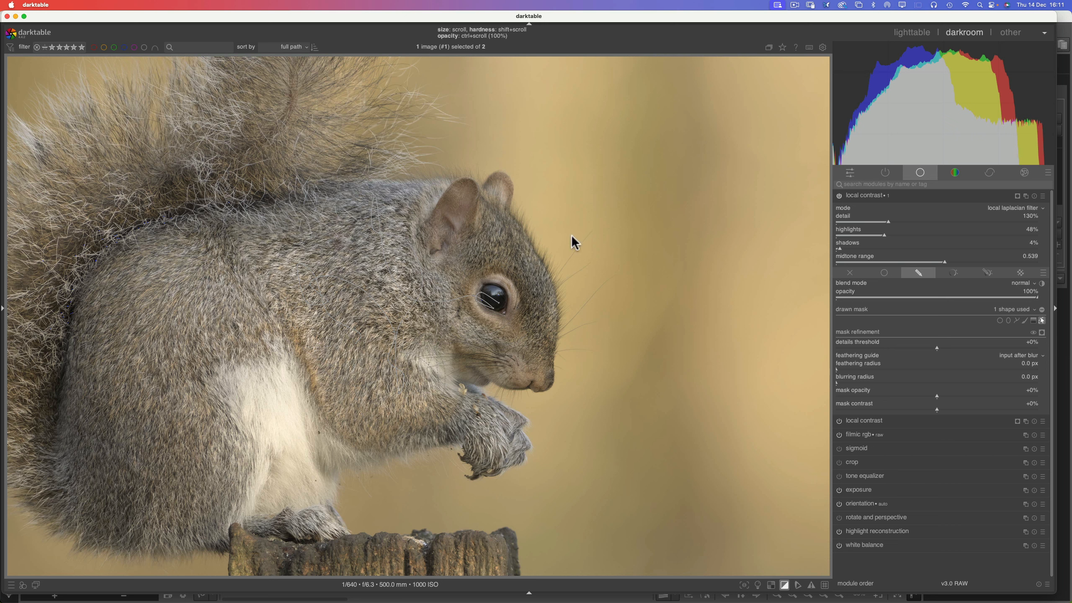
- Add a second brush shape over the squirrel's haunch to the new local contrast instance's mask
left_click(1025, 320)
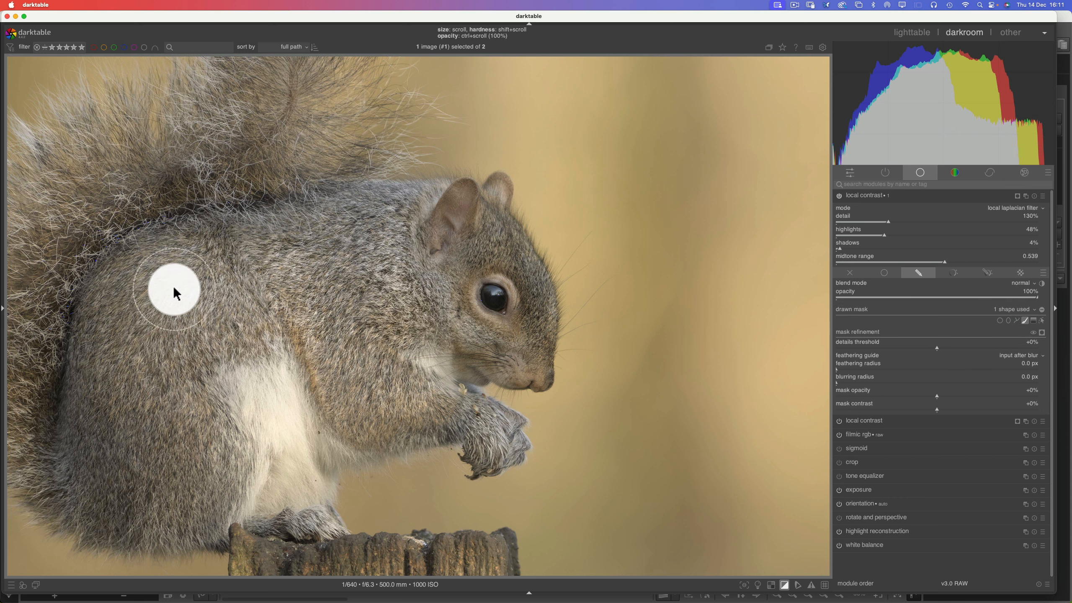
mouse_move(170, 283)
left_mouse_down()
mouse_move(128, 334)
mouse_move(122, 369)
mouse_move(157, 319)
mouse_move(202, 288)
mouse_move(172, 333)
mouse_move(200, 319)
mouse_move(195, 326)
mouse_move(180, 270)
mouse_move(122, 331)
mouse_move(132, 369)
left_mouse_up()
left_click_drag(146, 382, 144, 379)
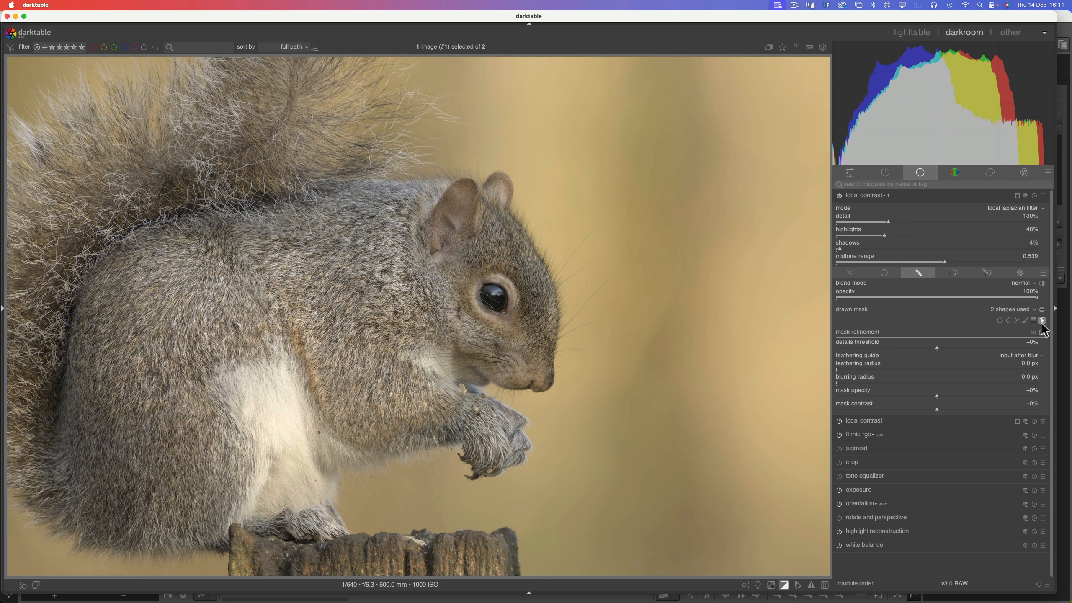
- Collapse the new local contrast instance and switch off both local contrast instances to compare the photo without them
left_click(856, 195)
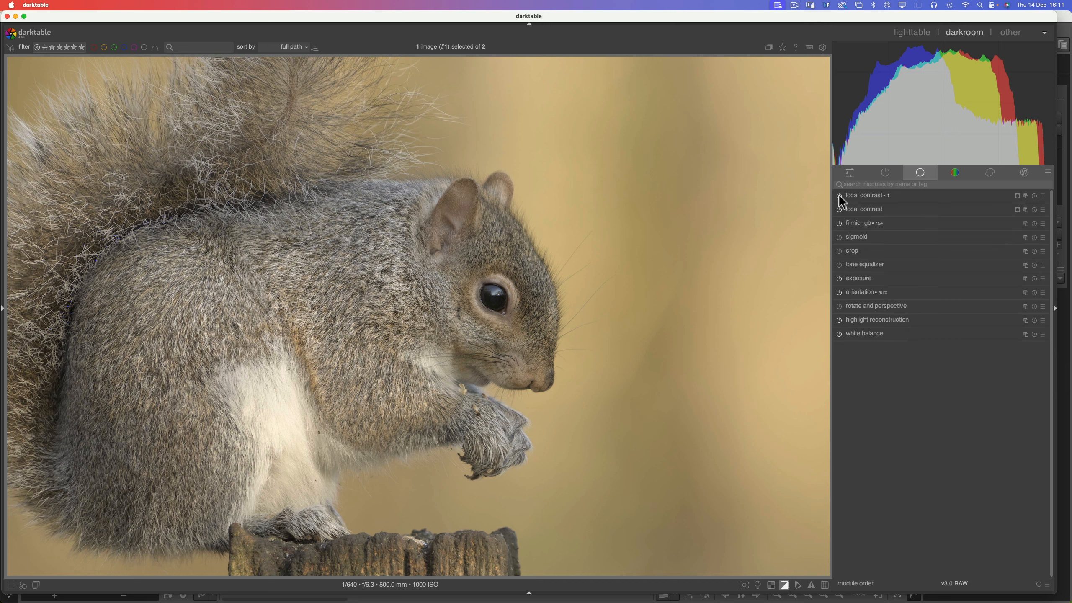
left_click(840, 195)
left_click(840, 210)
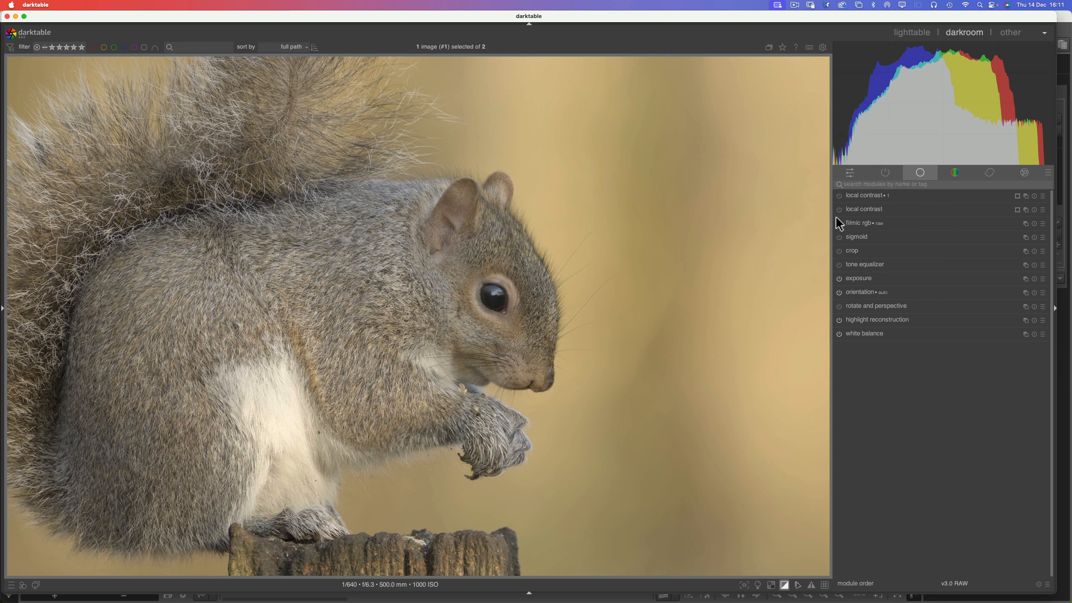
- Switch both local contrast instances back on
left_click(839, 210)
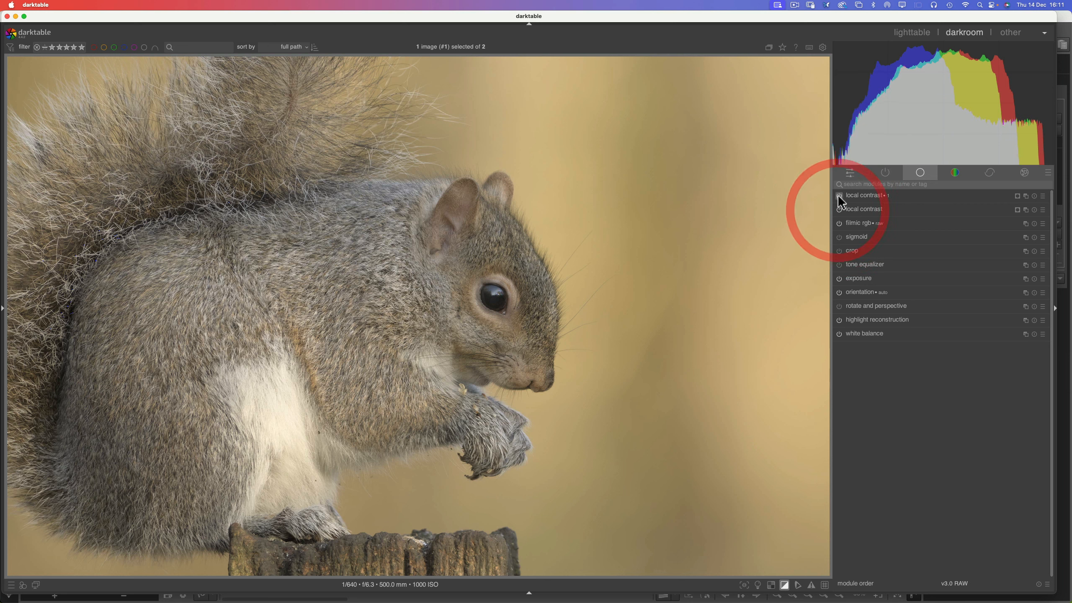
left_click(840, 196)
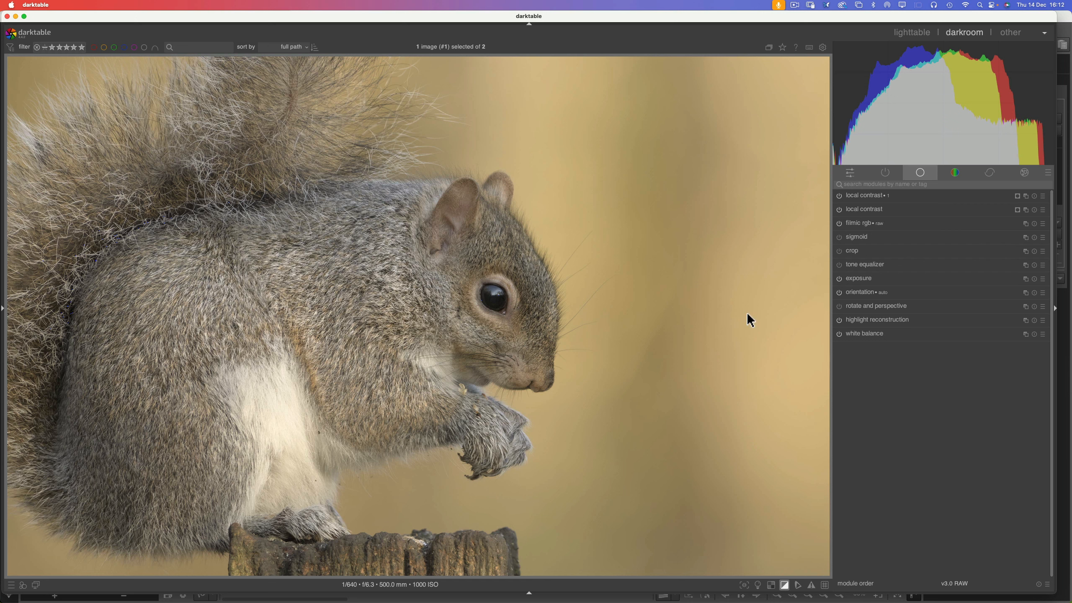
- Create a new instance of the exposure module and set its exposure to +0.377 EV
left_click(1025, 278)
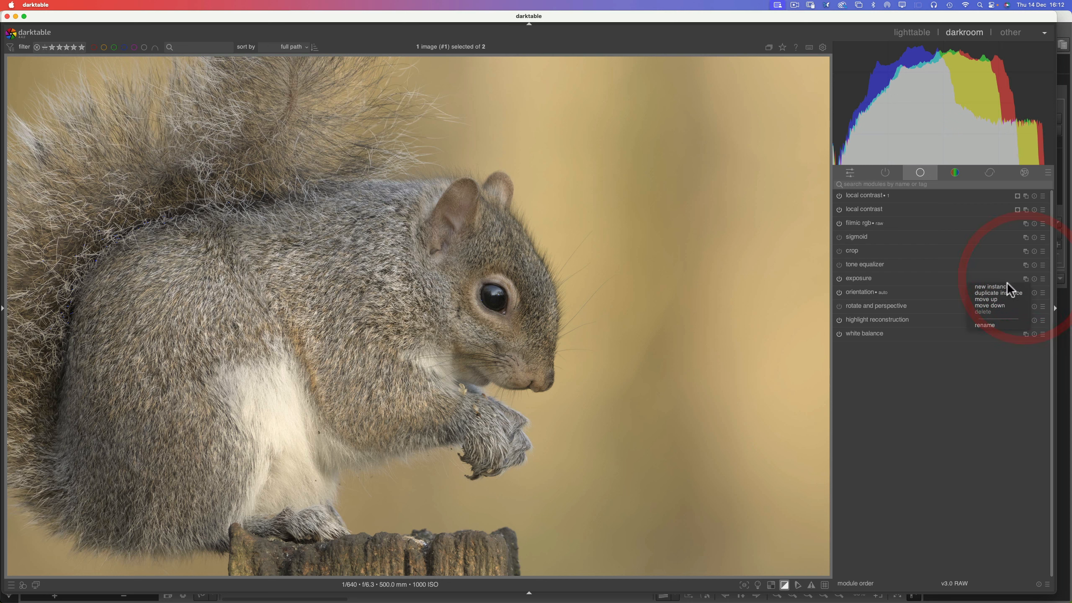
left_click(1007, 287)
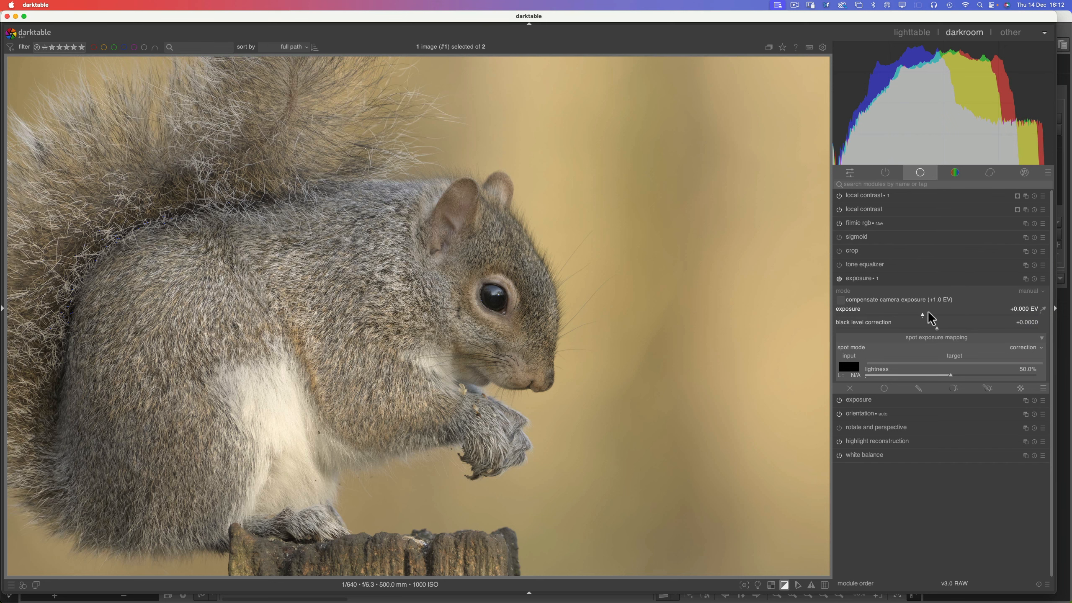
left_click_drag(925, 319, 935, 317)
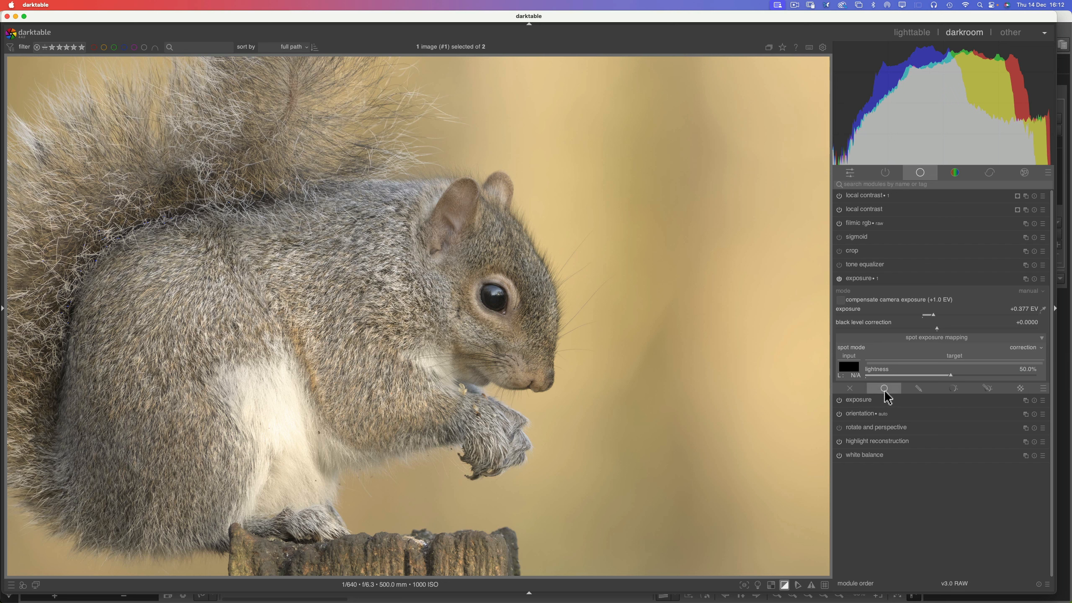
- Give the new exposure instance a drawn mask, brushing over the squirrel's cheek and muzzle at size 1.93%
left_click(914, 387)
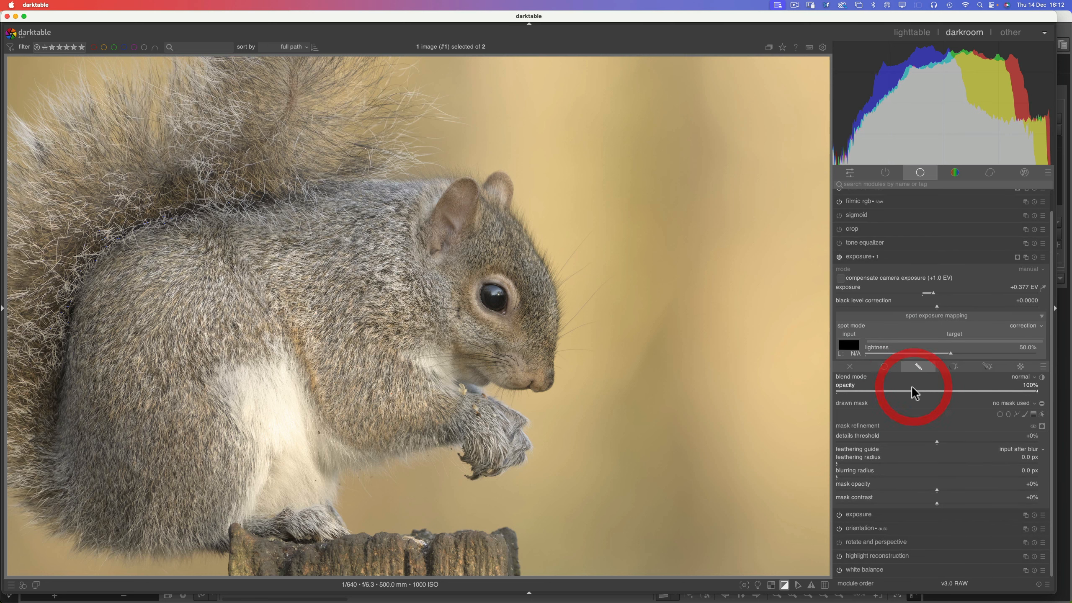
left_click(1025, 414)
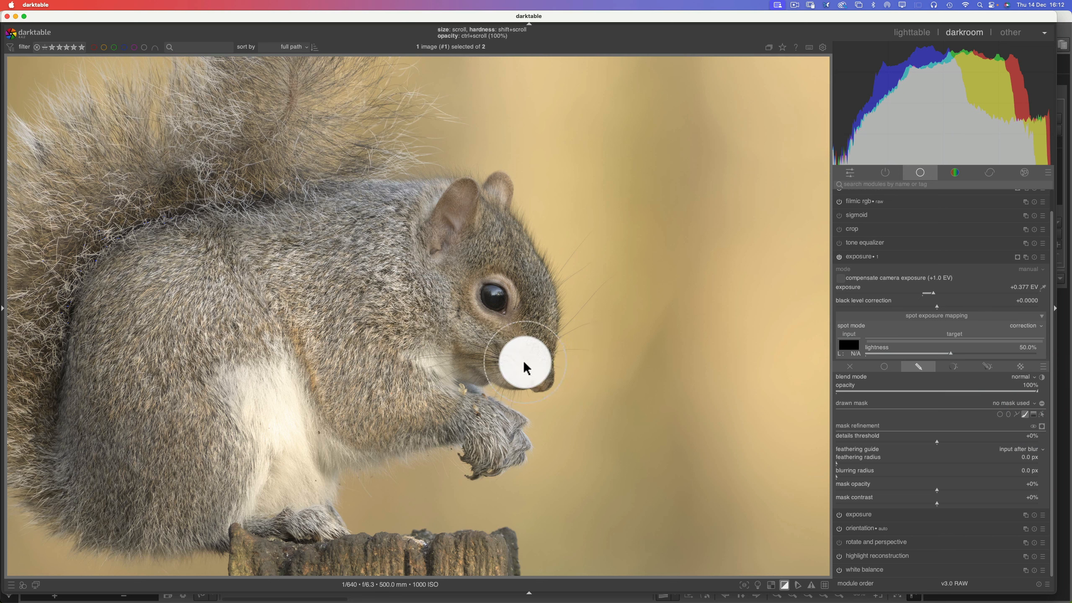
scroll(521, 368, "down", 5)
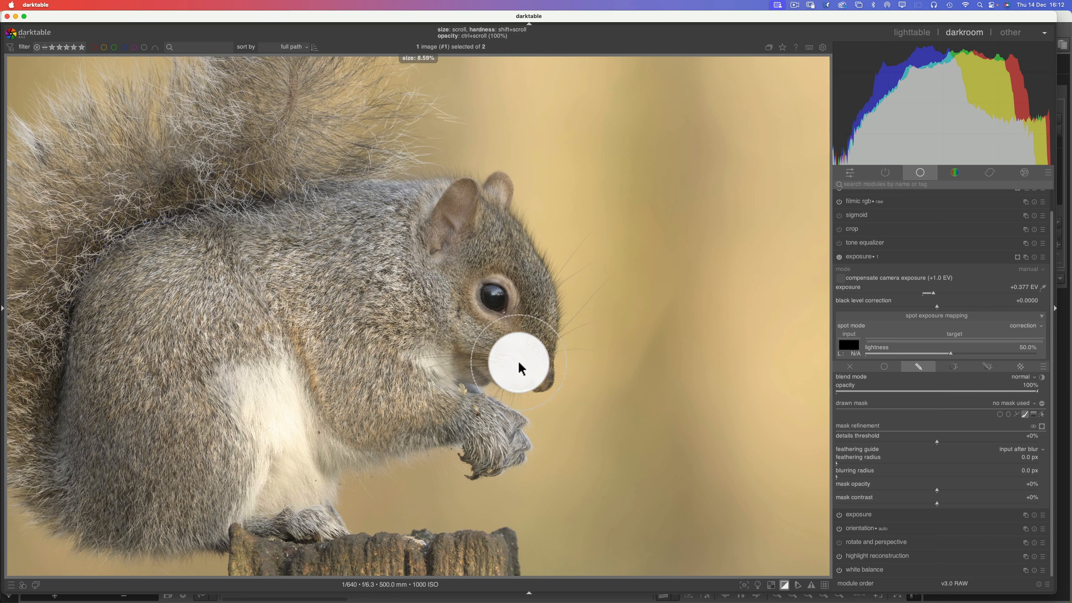
scroll(523, 364, "down", 5)
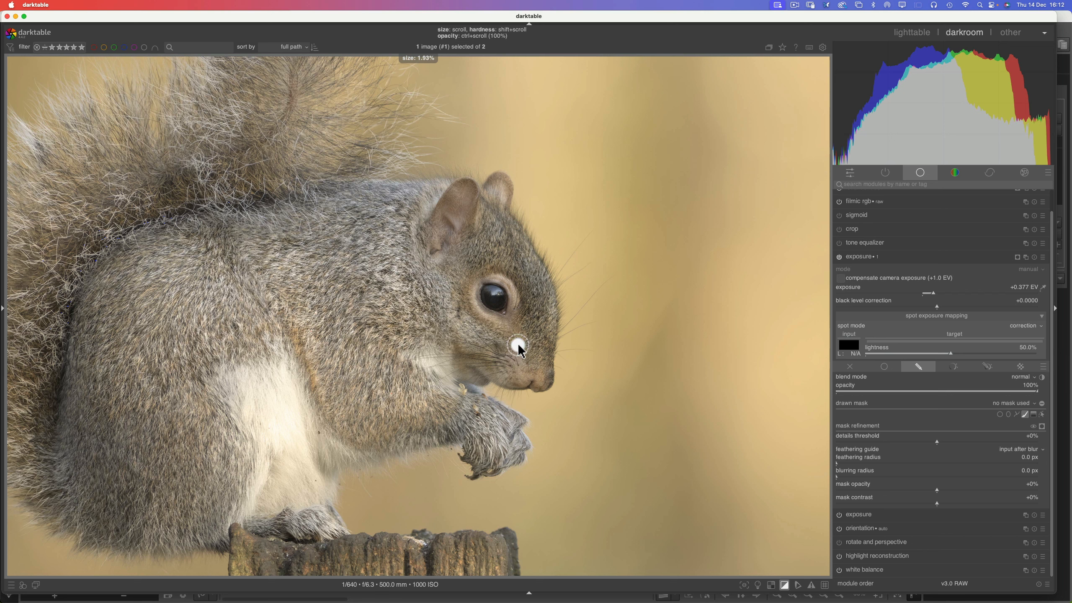
mouse_move(517, 353)
left_mouse_down()
mouse_move(513, 374)
mouse_move(540, 381)
mouse_move(522, 374)
mouse_move(527, 345)
mouse_move(542, 375)
mouse_move(537, 353)
mouse_move(512, 352)
mouse_move(508, 366)
mouse_move(533, 372)
left_mouse_up()
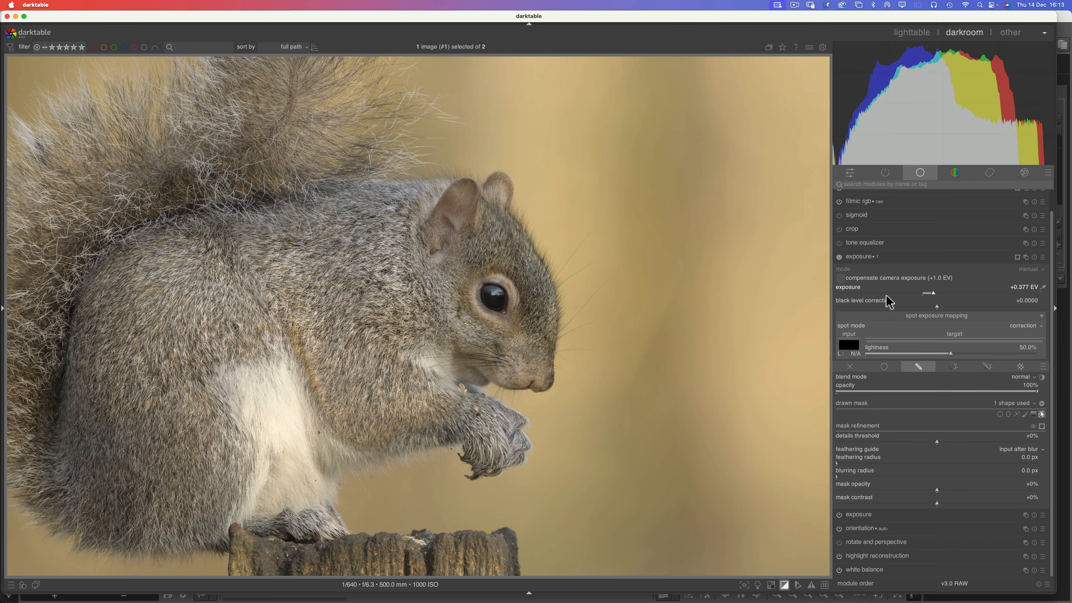
- Toggle the masked exposure instance off and on to compare its effect on the squirrel's muzzle
left_click(839, 257)
left_click(839, 257)
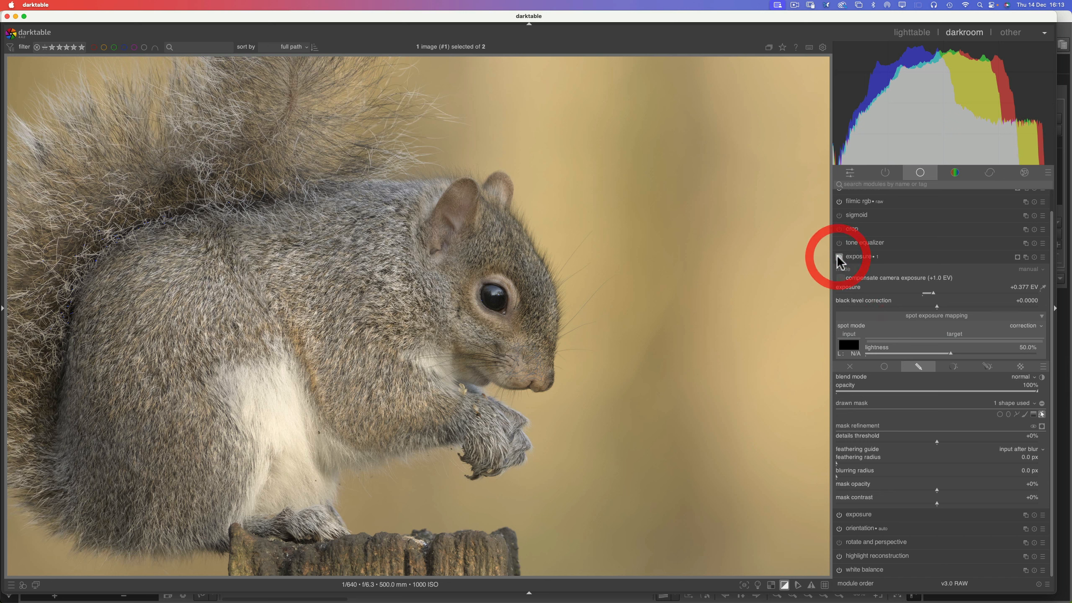
left_click(839, 257)
left_click(839, 257)
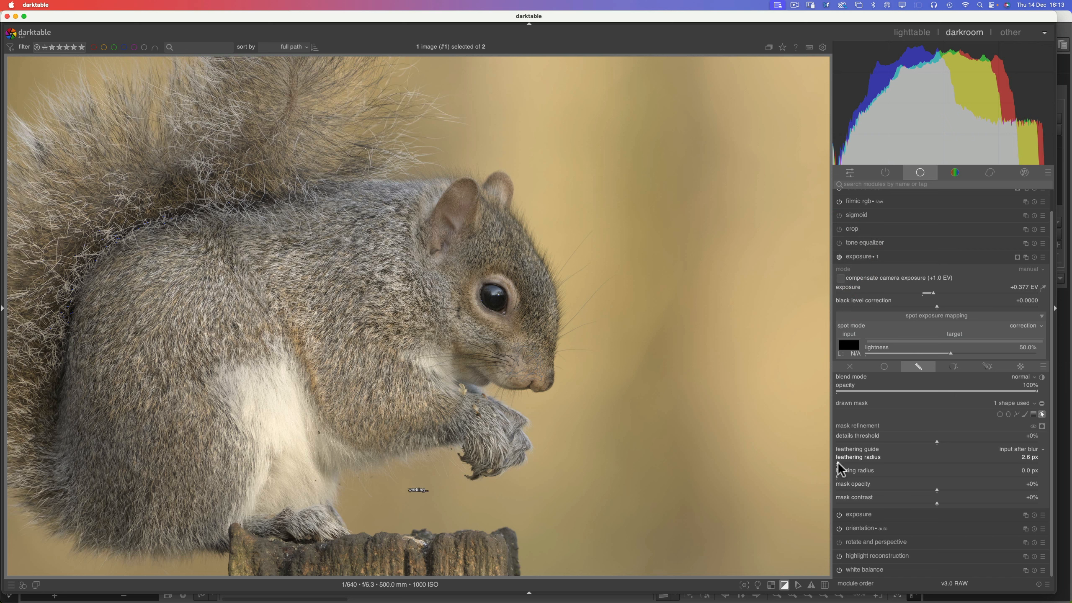
- Refine the exposure instance's mask with a feathering radius of 33.1 px and a blurring radius of 13.5 px
left_click_drag(838, 462, 878, 468)
left_click(839, 475)
left_click(860, 464)
left_click(861, 462)
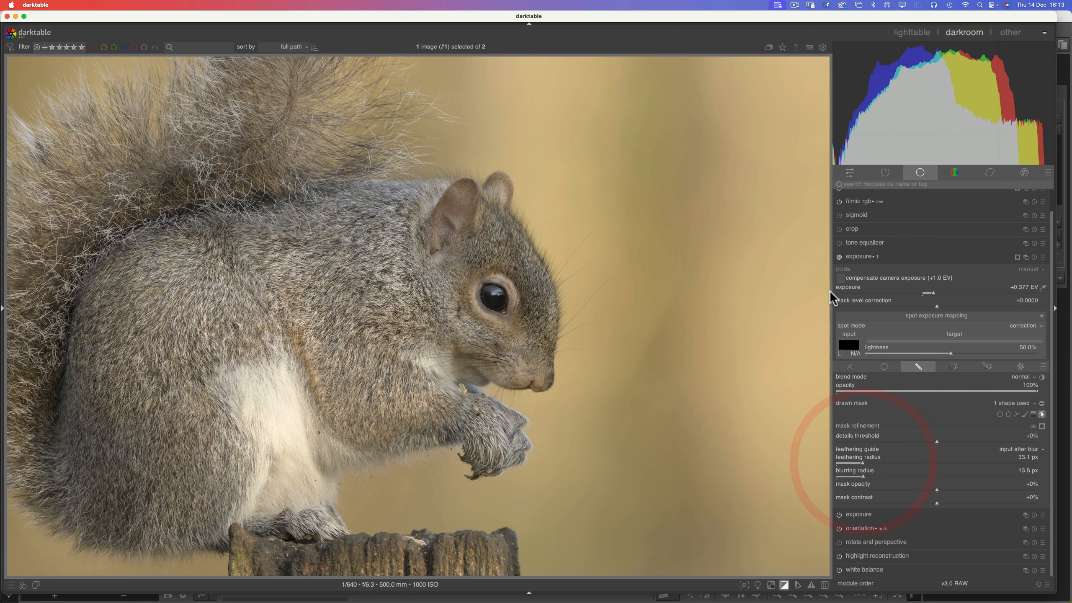
- Compare the photo with and without the refined exposure mask, keep the instance on and collapse it
left_click(838, 257)
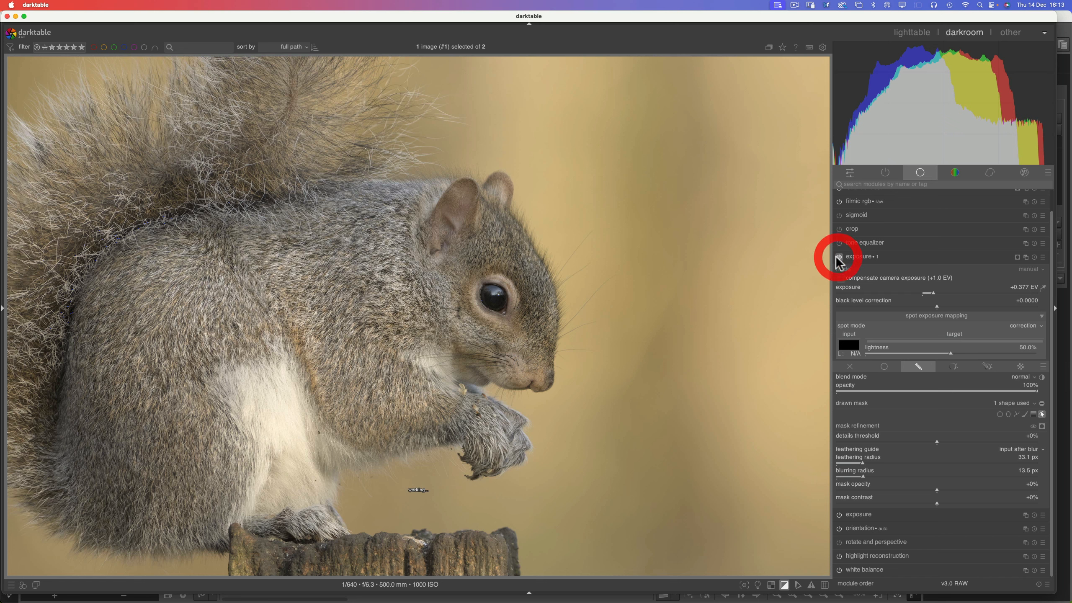
left_click(839, 257)
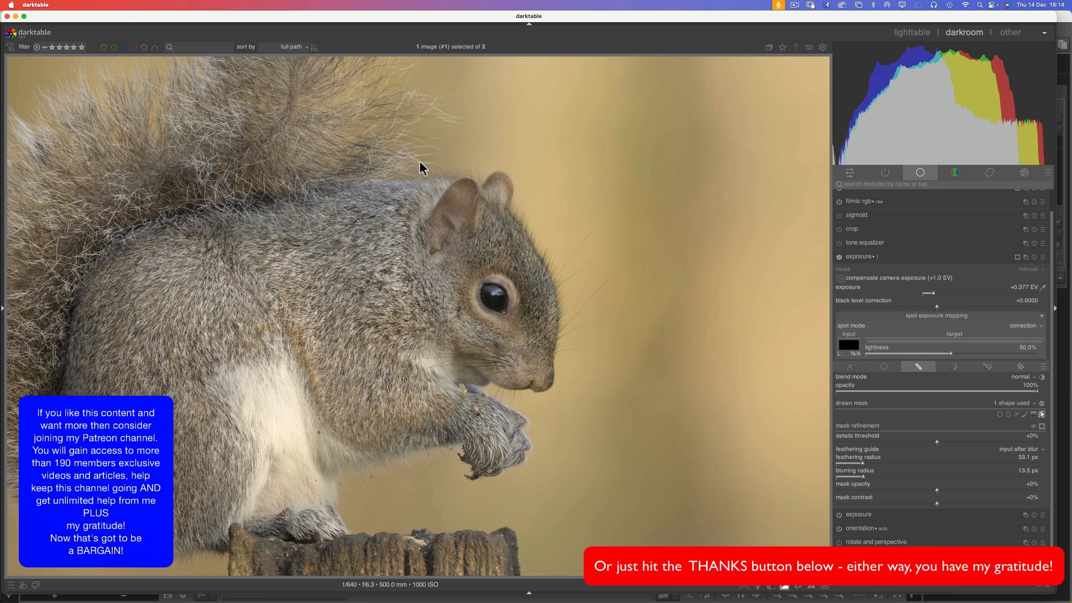
left_click(861, 256)
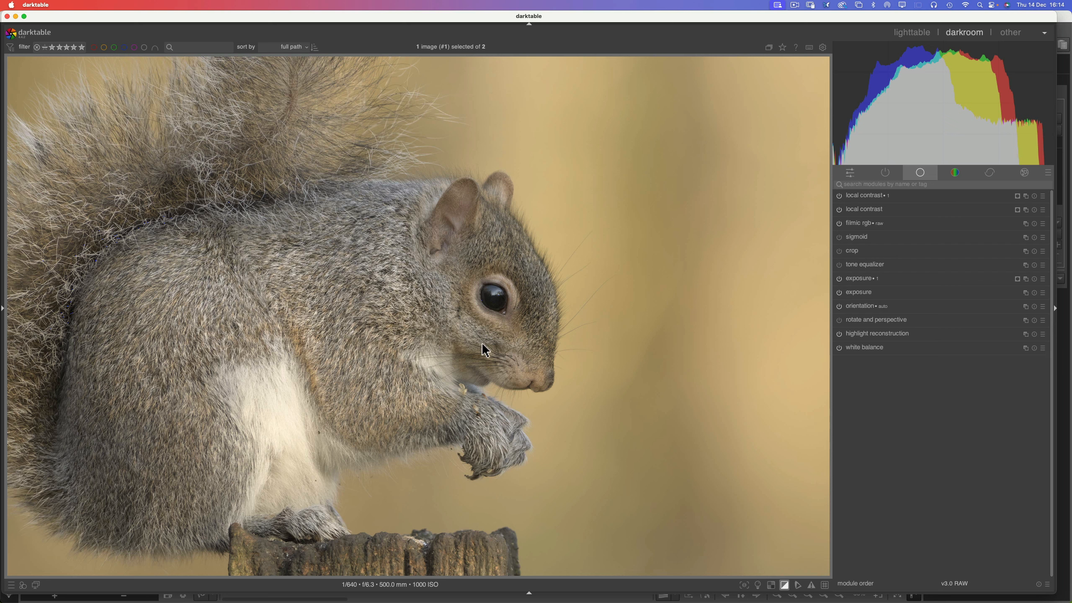
- View the whole photo, and switch to RawTherapee to view its version of the whole squirrel photo for comparison
mouse_move(536, 599)
scroll(471, 449, "down", 6)
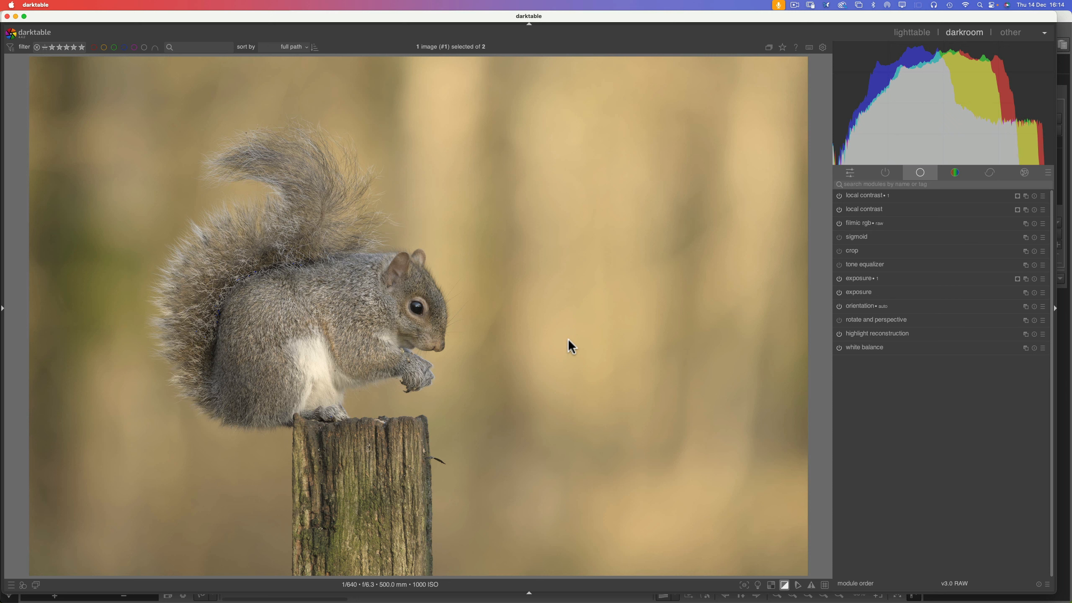
mouse_move(583, 602)
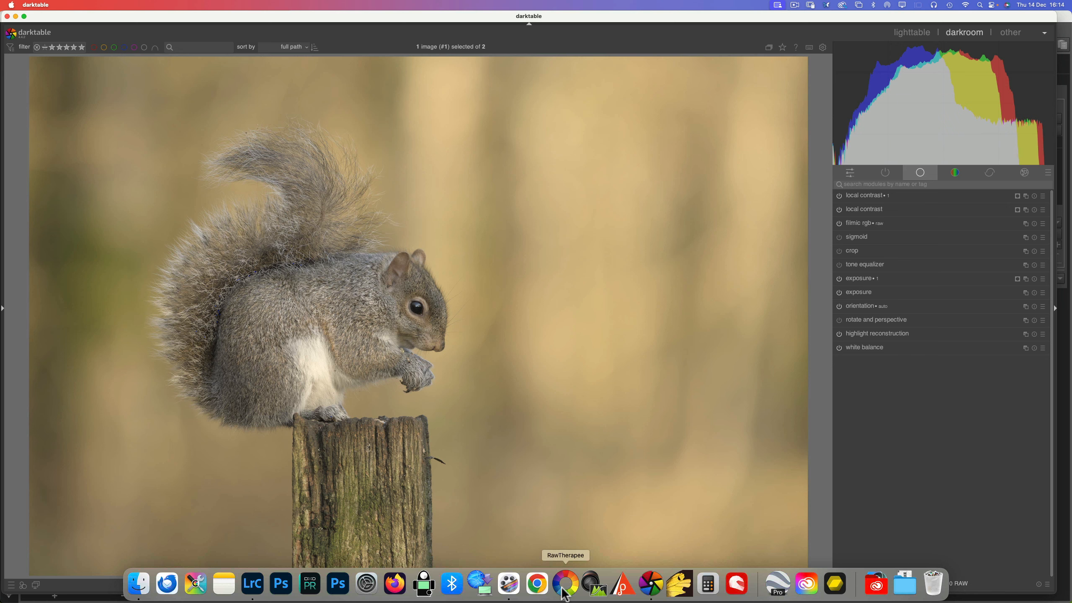
left_click(565, 589)
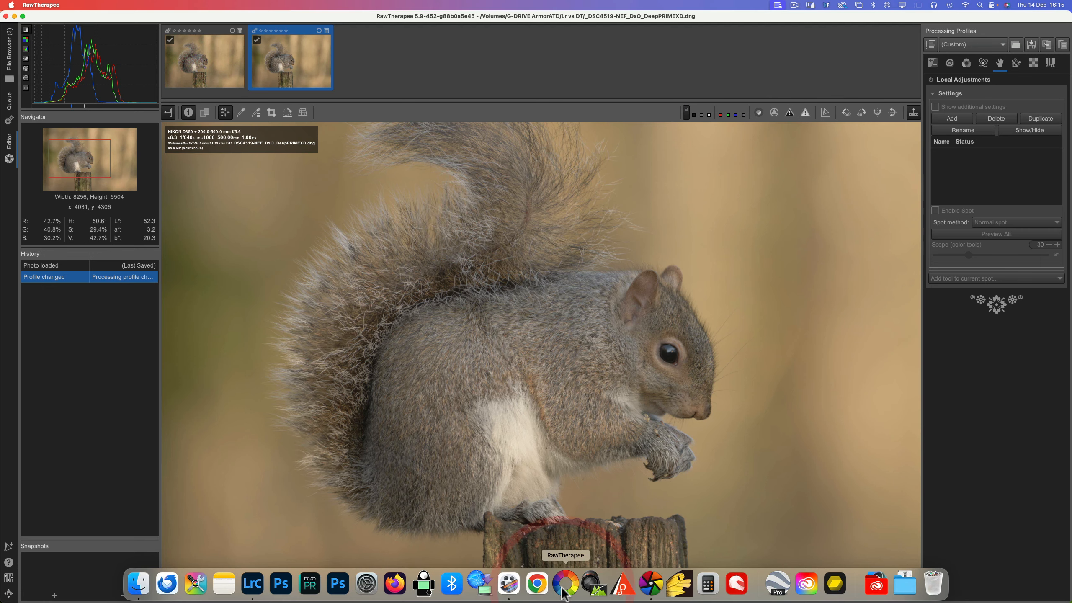
scroll(531, 353, "down", 4)
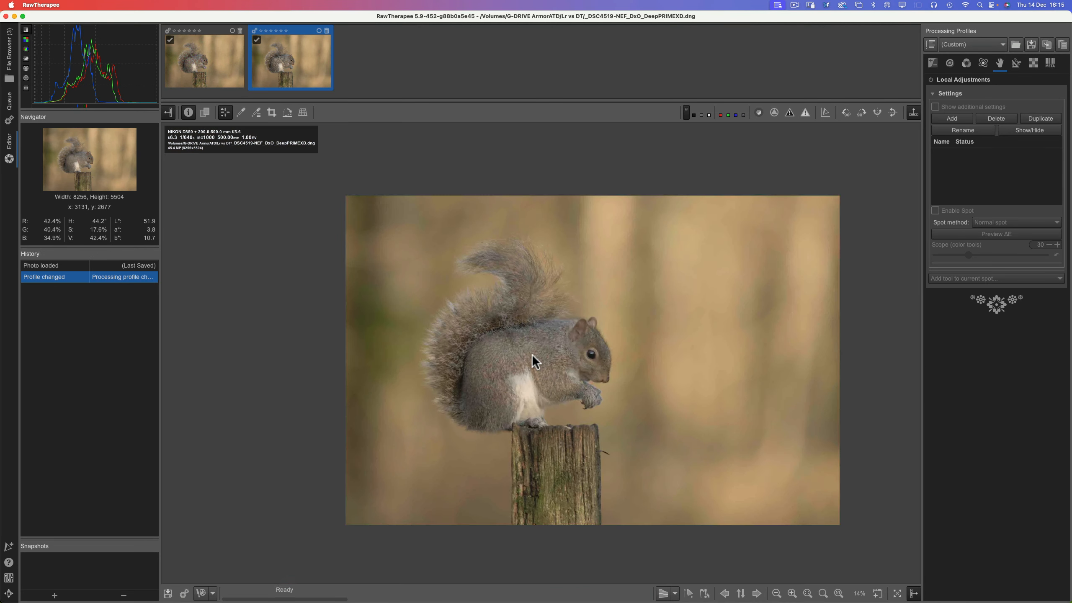
scroll(532, 354, "up", 3)
scroll(532, 354, "down", 2)
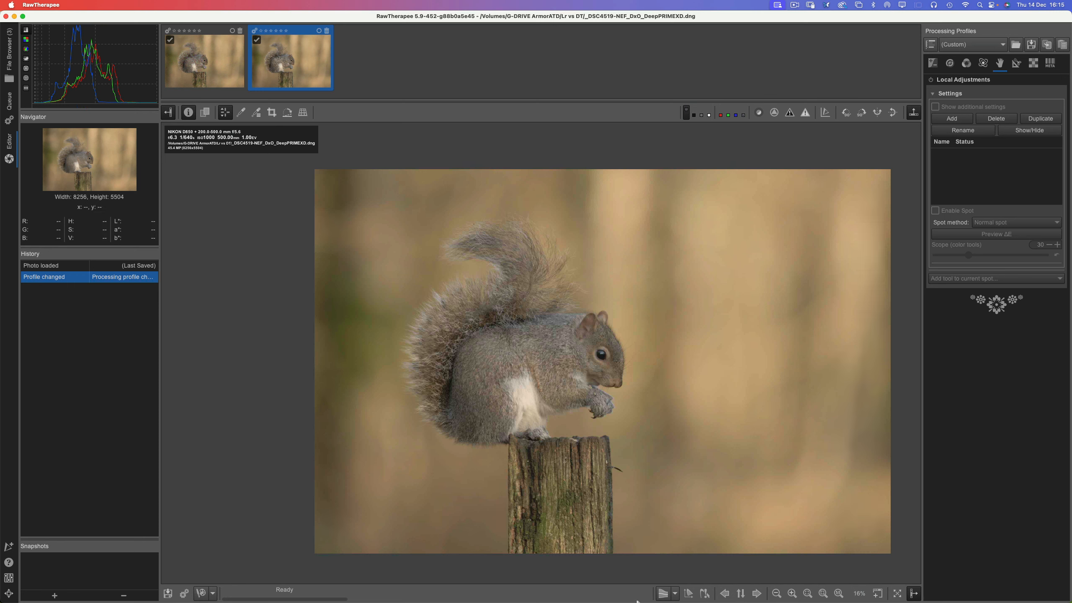
mouse_move(557, 597)
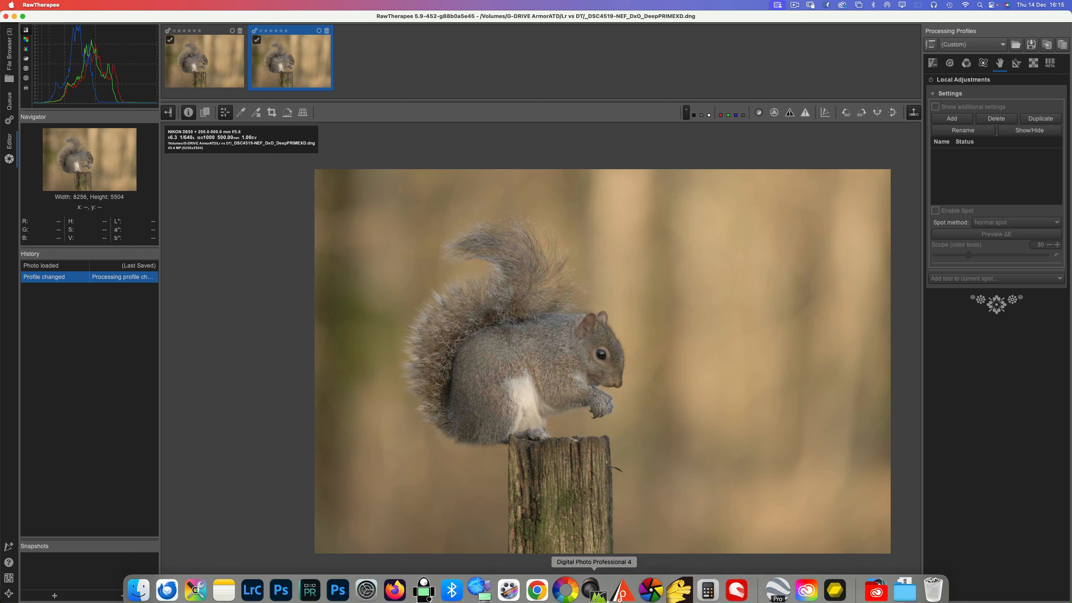
- Switch back to darktable and set the white balance temperature to 8405 K
left_click(651, 585)
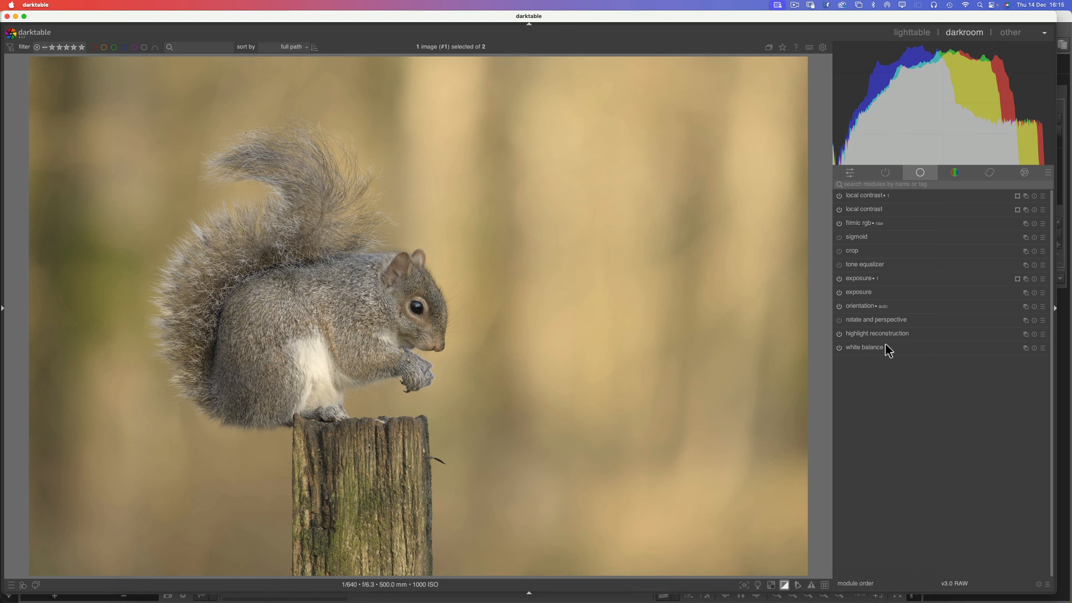
left_click(869, 347)
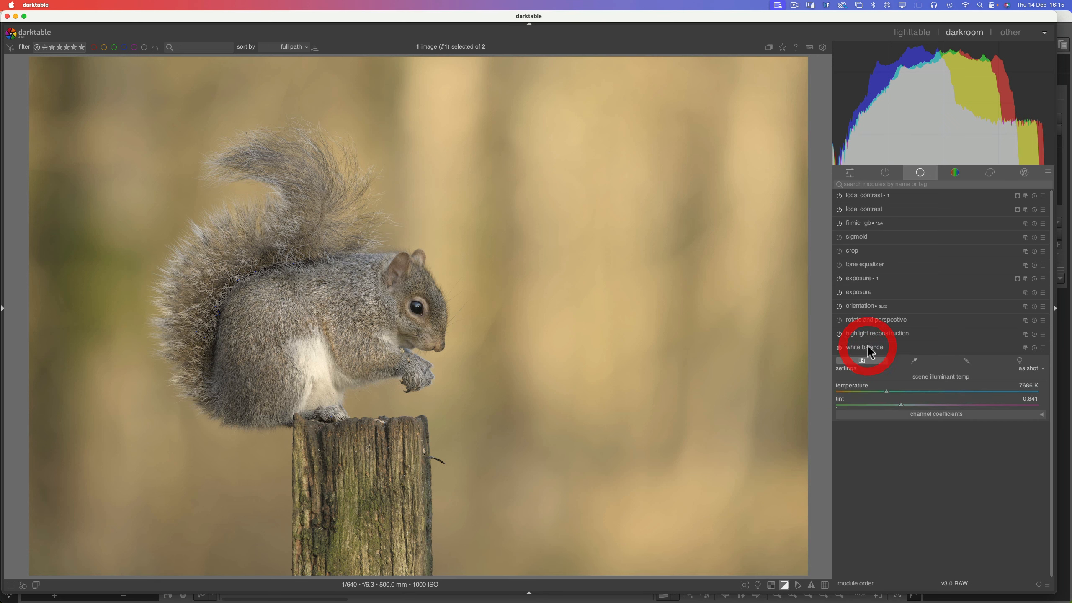
left_click(887, 391)
left_click_drag(887, 391, 893, 392)
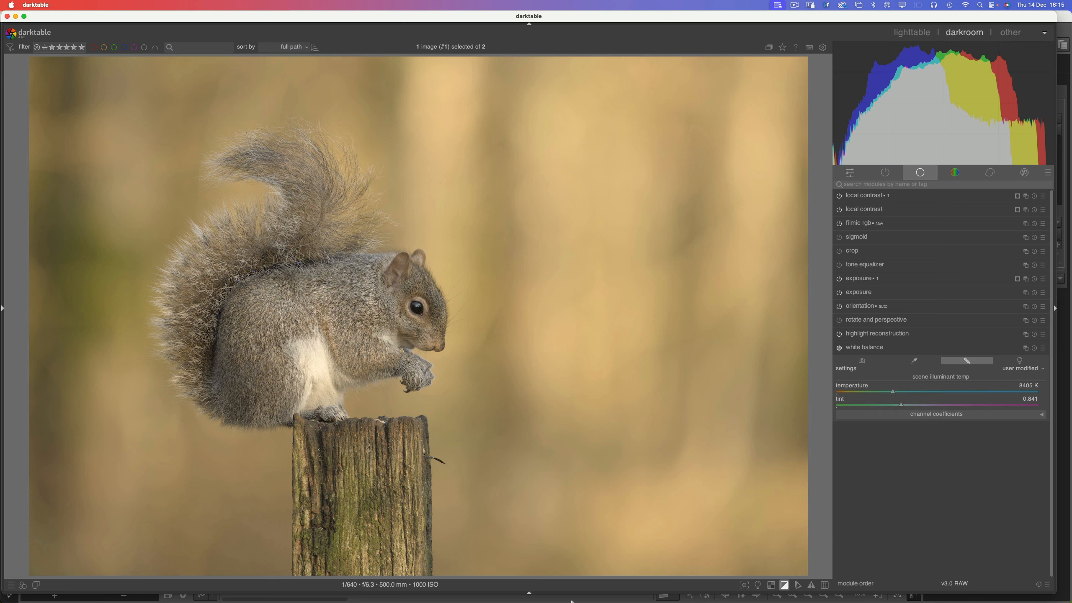
- Switch to Lightroom Classic, inspect the squirrel's head at 100%, and change the profile to Camera Flat
mouse_move(565, 598)
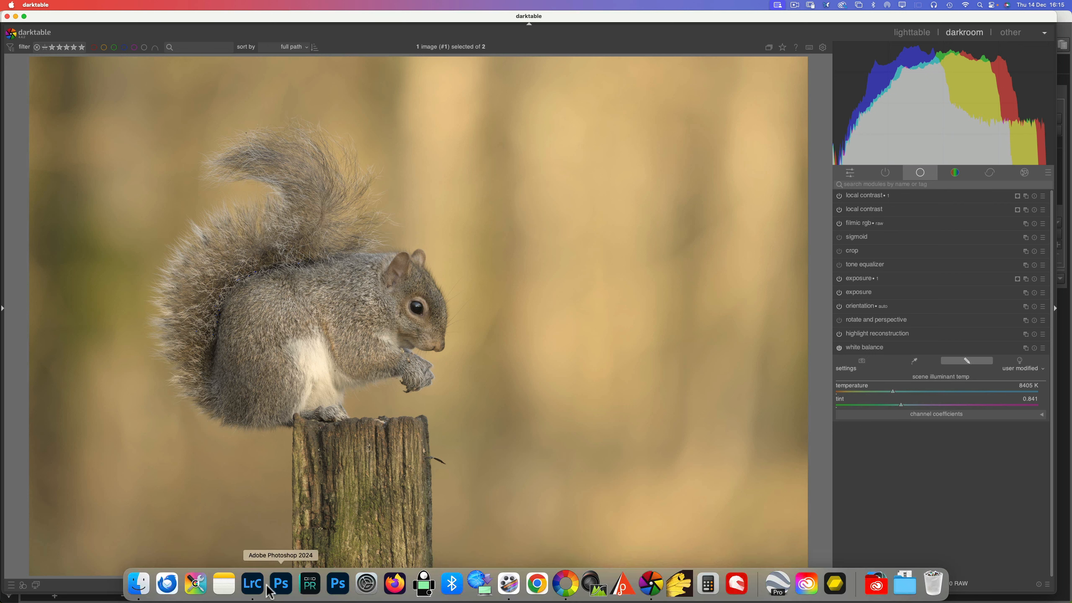
left_click(253, 584)
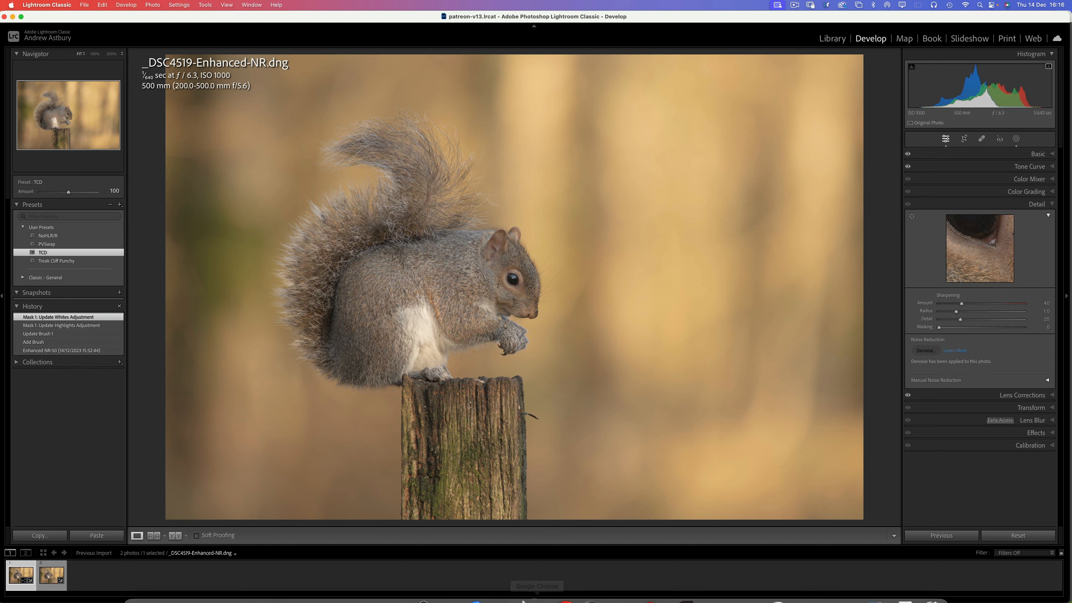
left_click(487, 277)
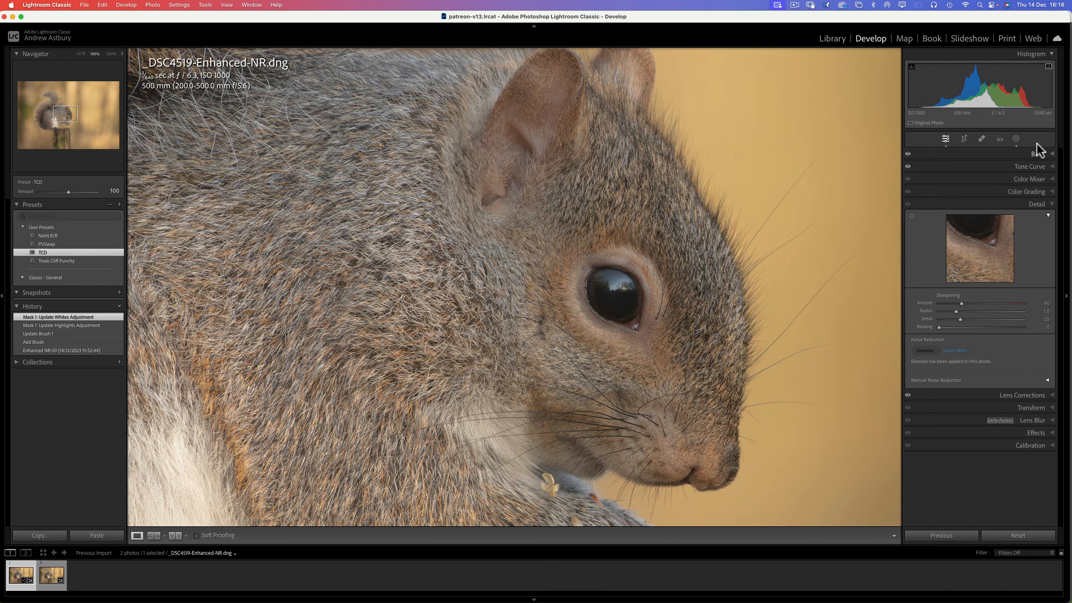
left_click(1036, 153)
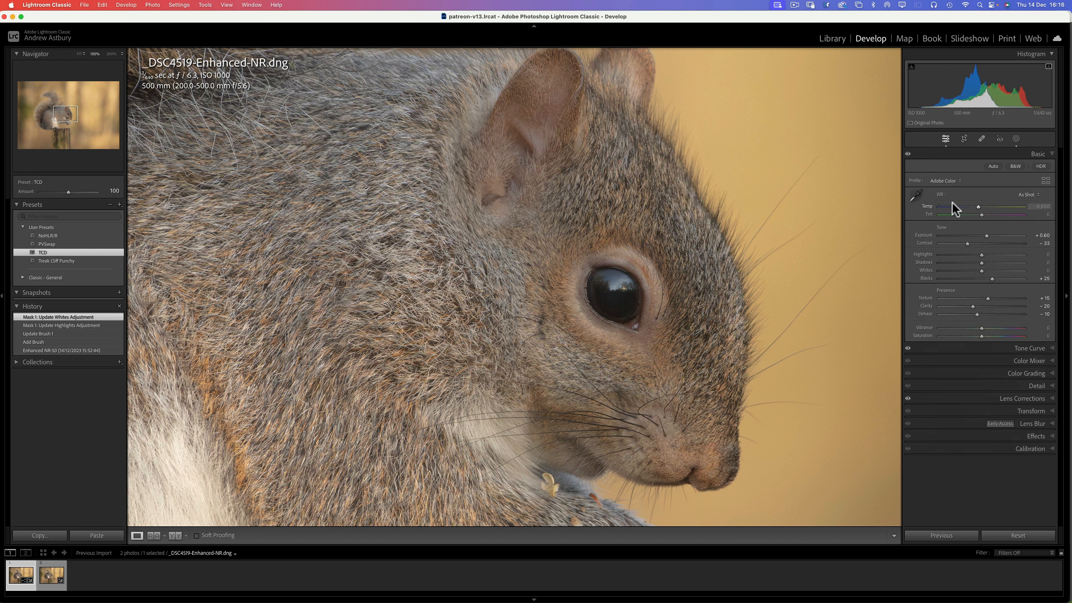
left_click(946, 182)
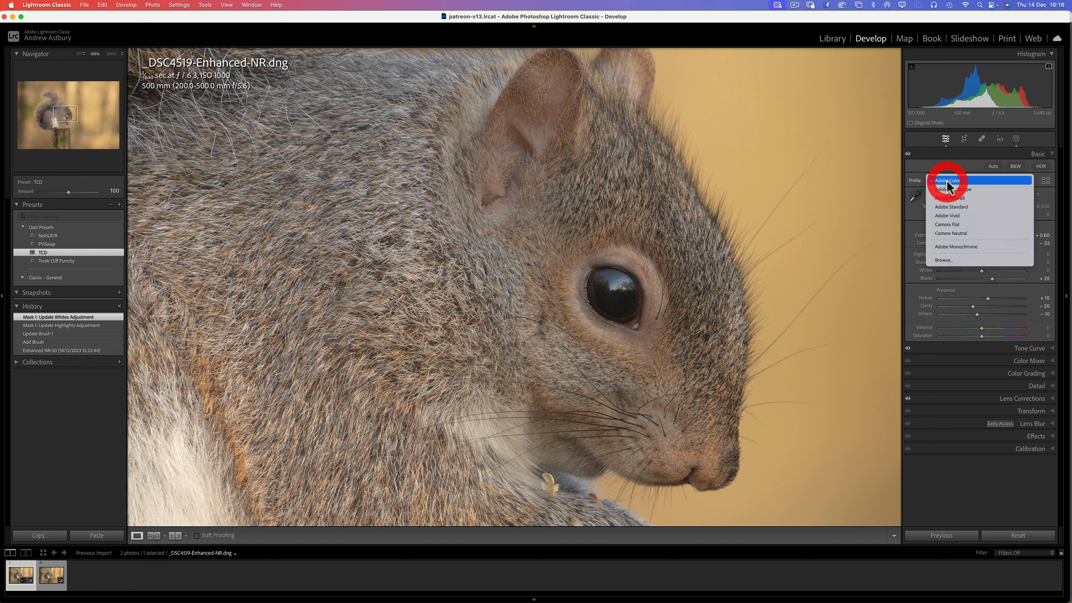
left_click(947, 225)
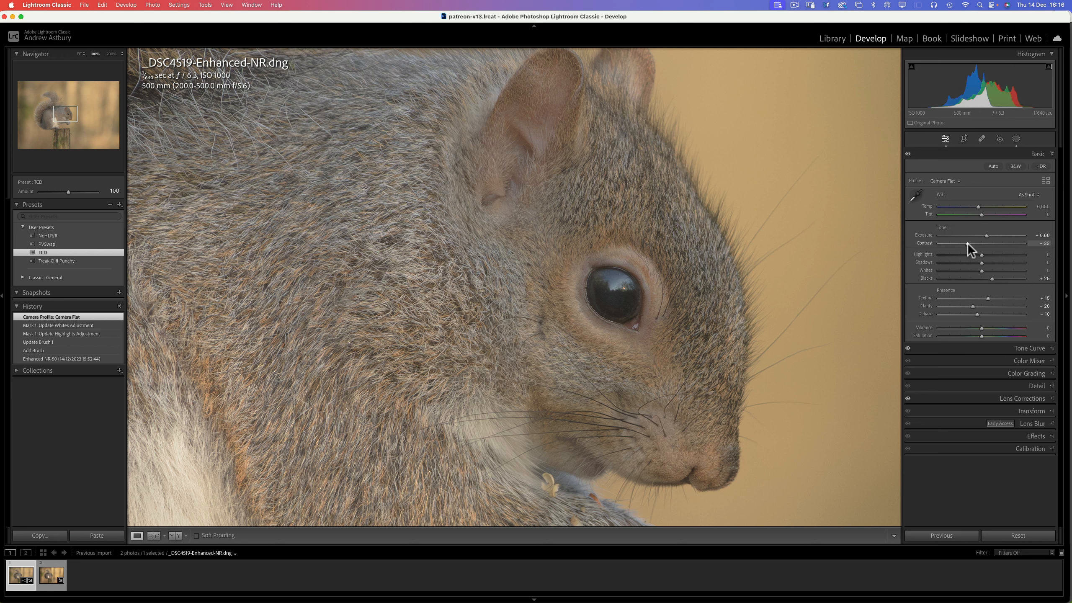
- Set the contrast to -5 and clarity to -8, and check the photo as a whole and at 100%
left_click_drag(968, 243, 979, 239)
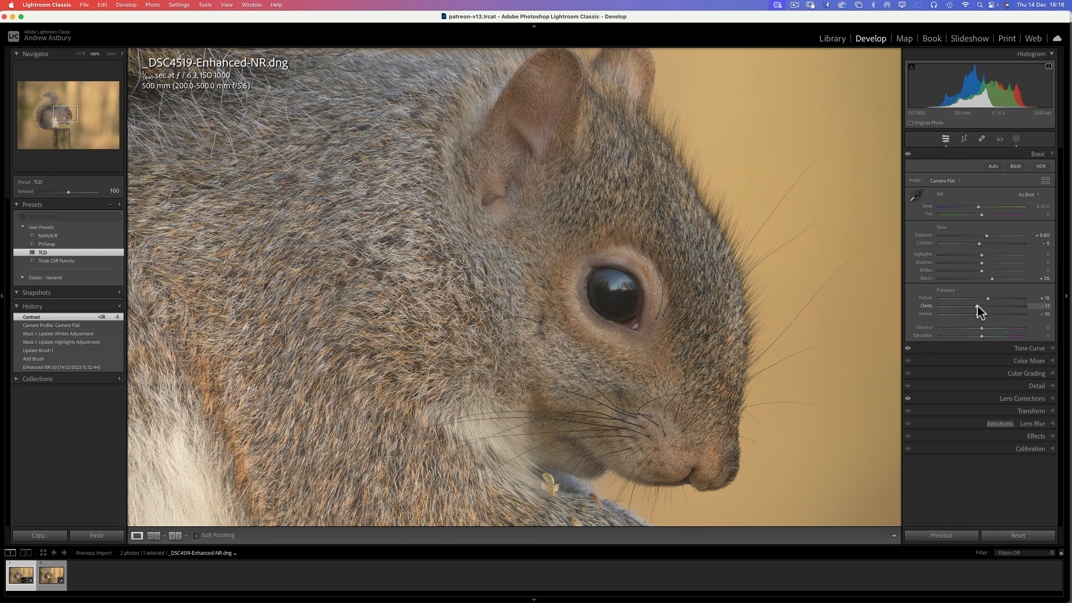
left_click_drag(977, 305, 978, 305)
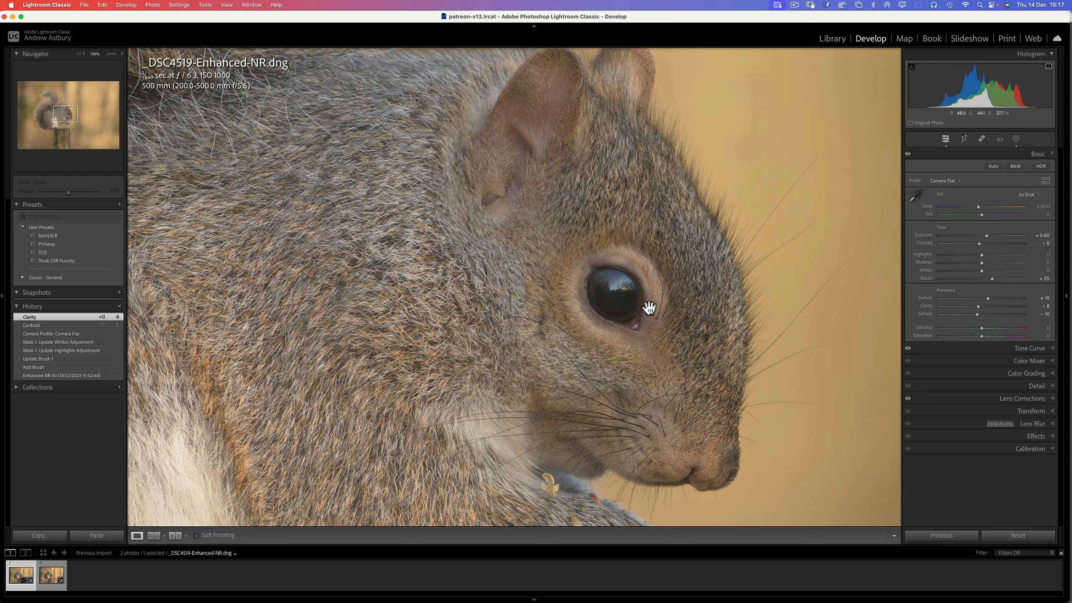
left_click(636, 285)
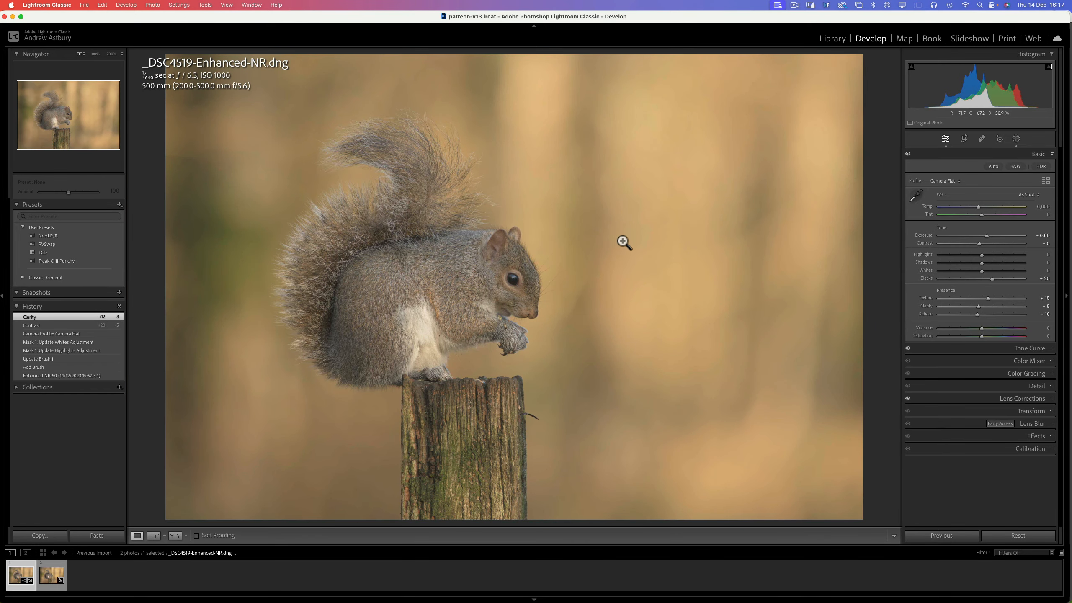
left_click(519, 276)
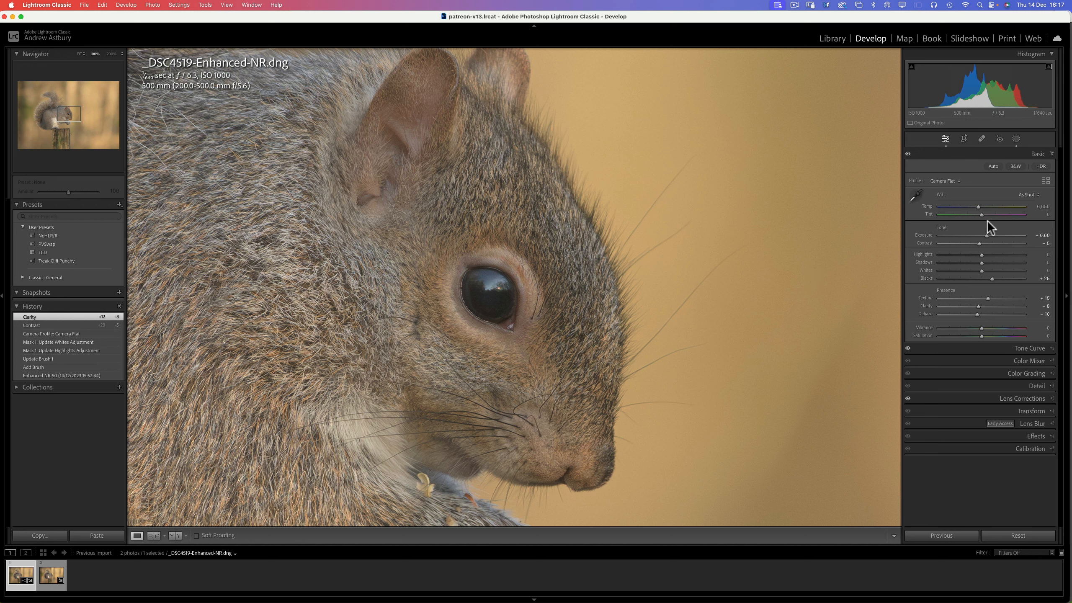
- Set the white balance temperature to 6,547 and the tint to -7, and check the whole photo
left_click_drag(981, 214, 979, 206)
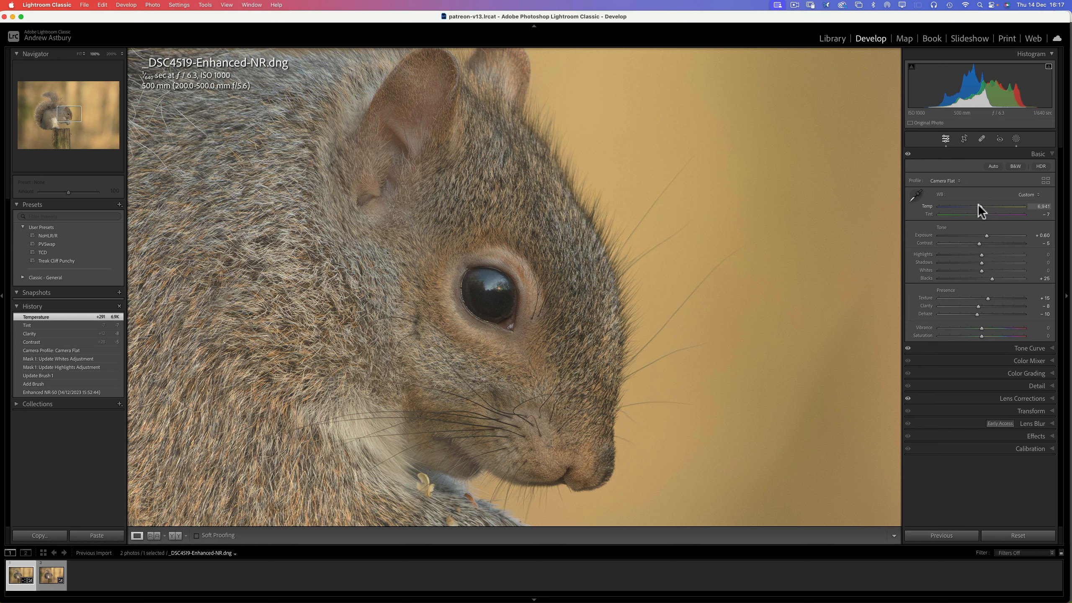
left_click_drag(979, 206, 977, 204)
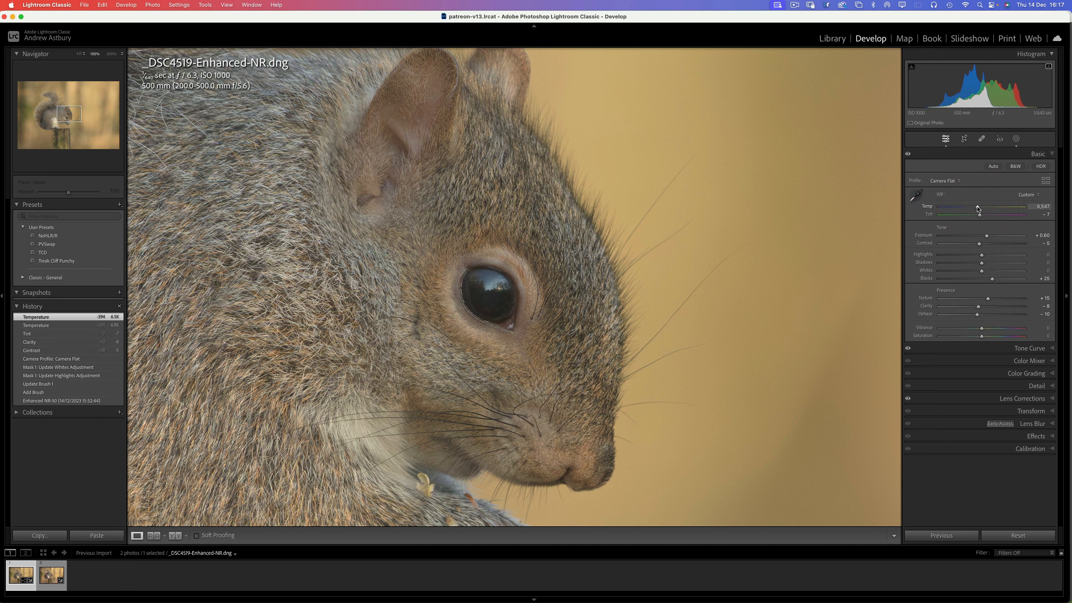
left_click(916, 194)
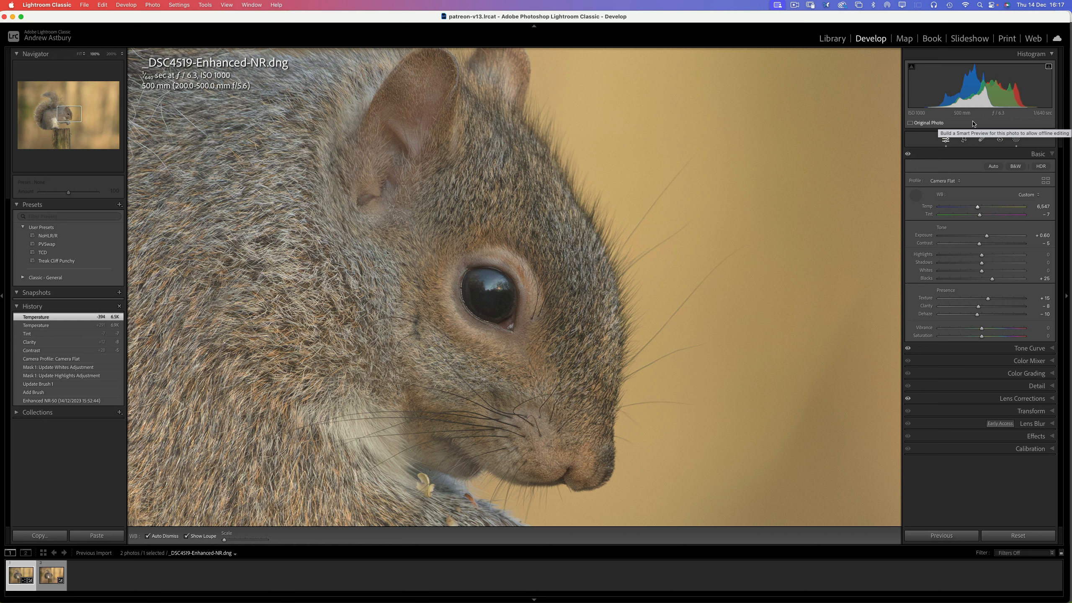
left_click(914, 196)
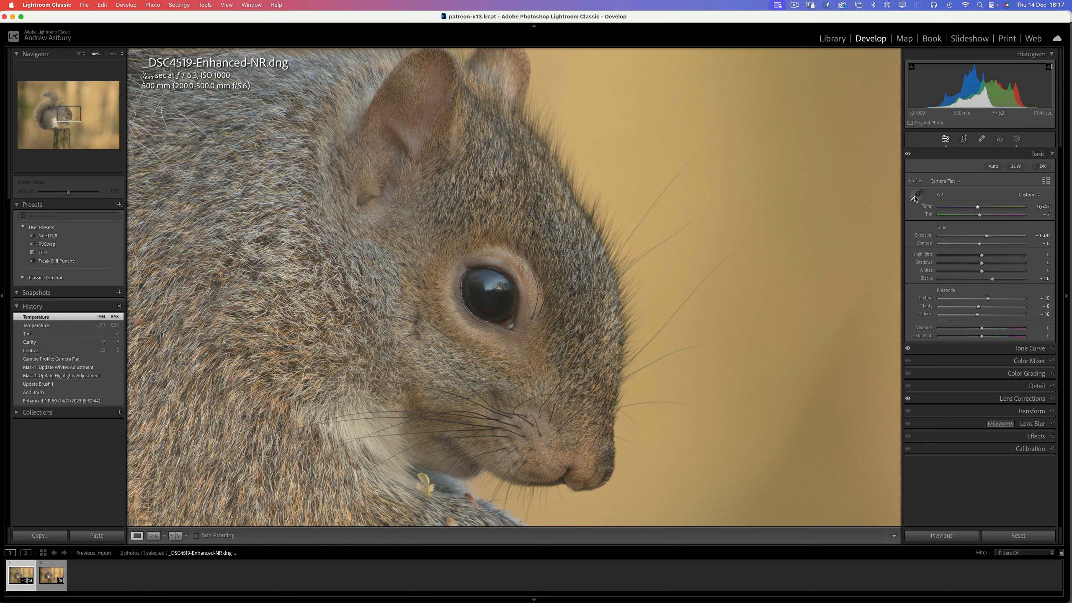
left_click(564, 244)
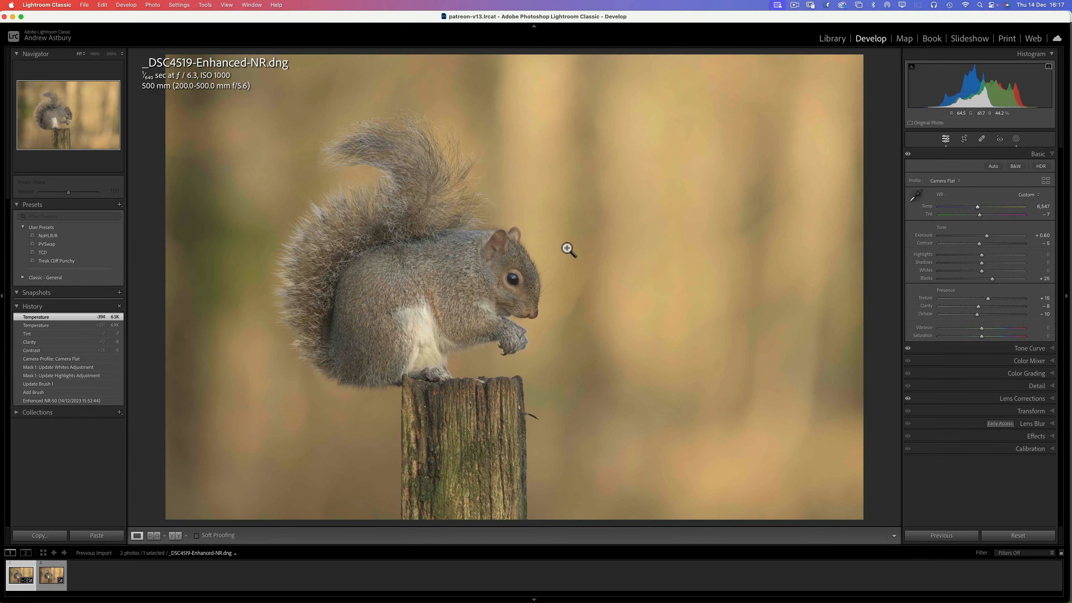
- Reduce the colour saturation of orange to -14 and of yellow to -7 in the Color Mixer
left_click(1020, 361)
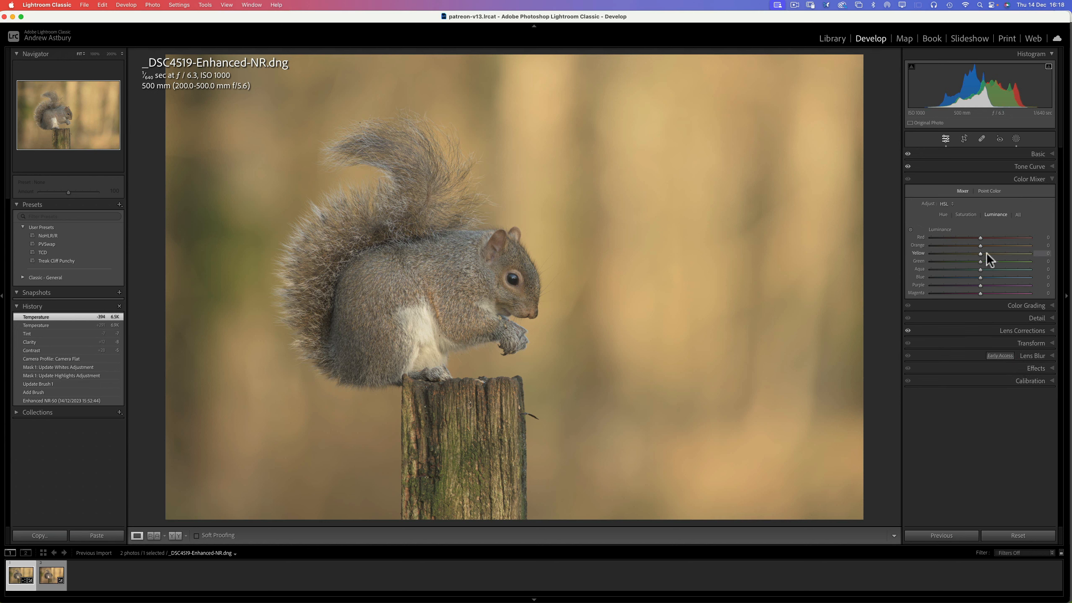
left_click(967, 215)
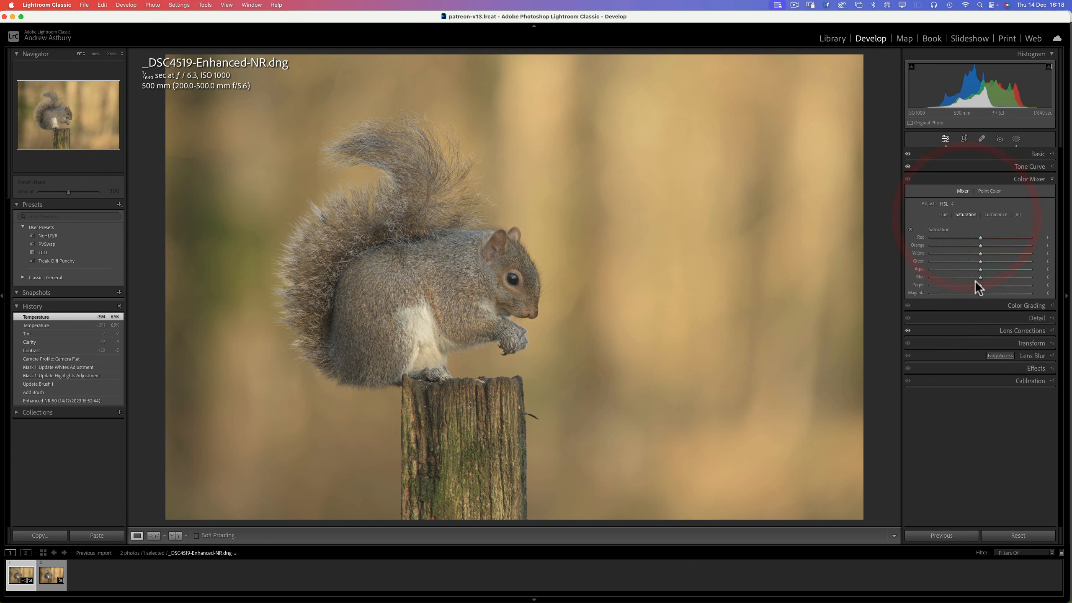
left_click_drag(979, 245, 976, 252)
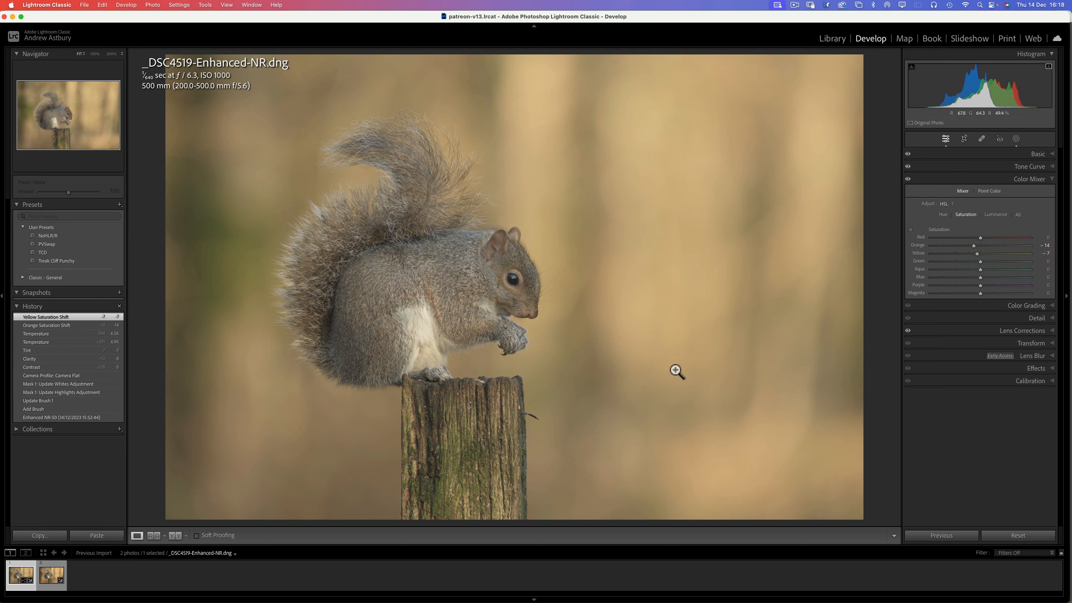
- Inspect the squirrel's head at 100%, compare it with the same close-up in darktable, and return to Lightroom Classic
left_click(517, 283)
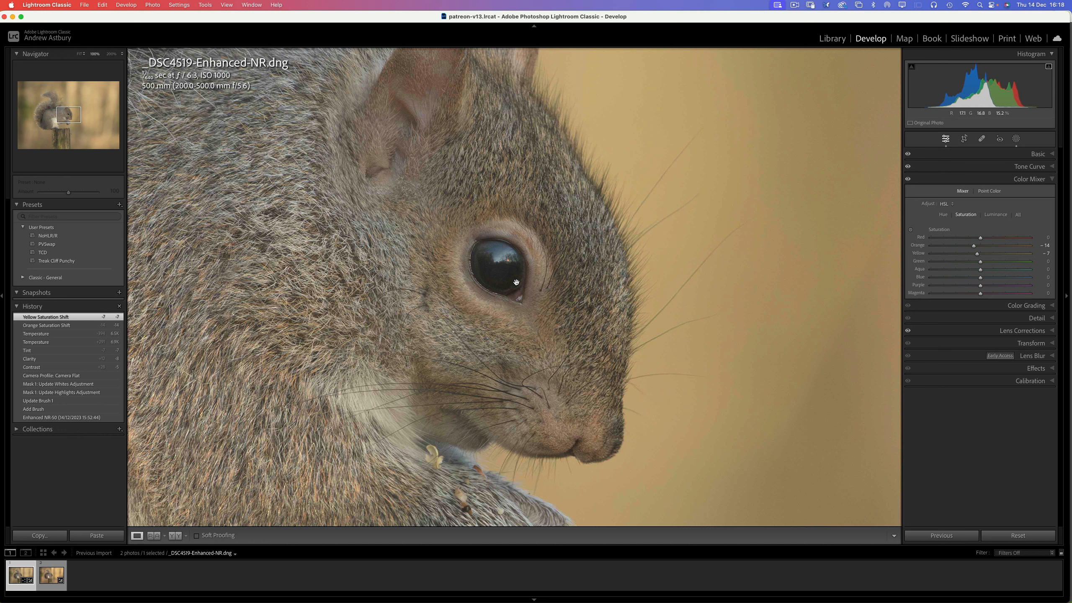
mouse_move(562, 600)
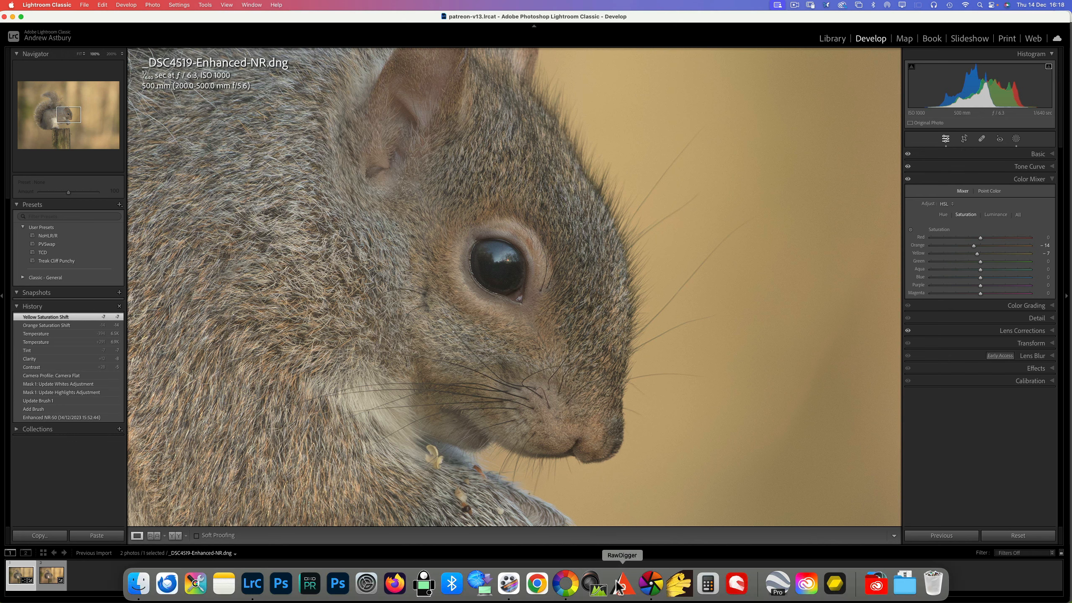
left_click(648, 590)
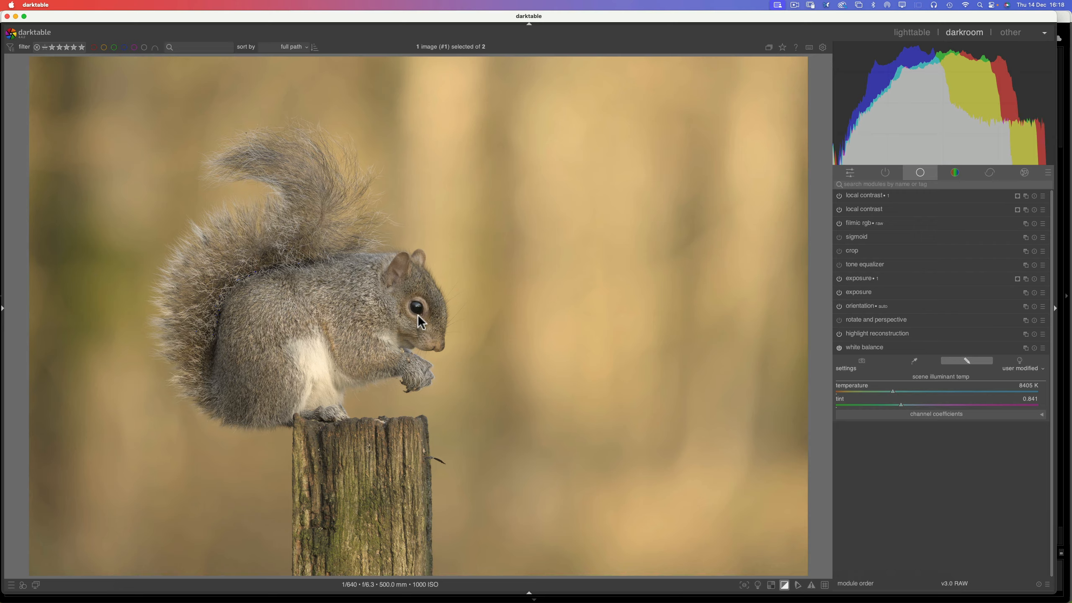
scroll(417, 314, "up", 8)
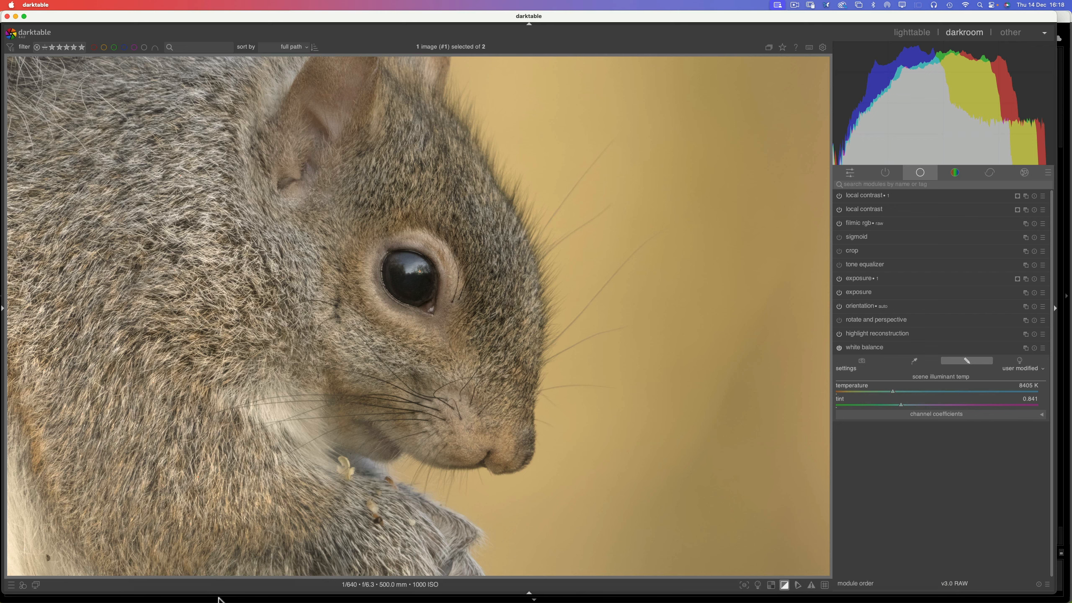
mouse_move(260, 593)
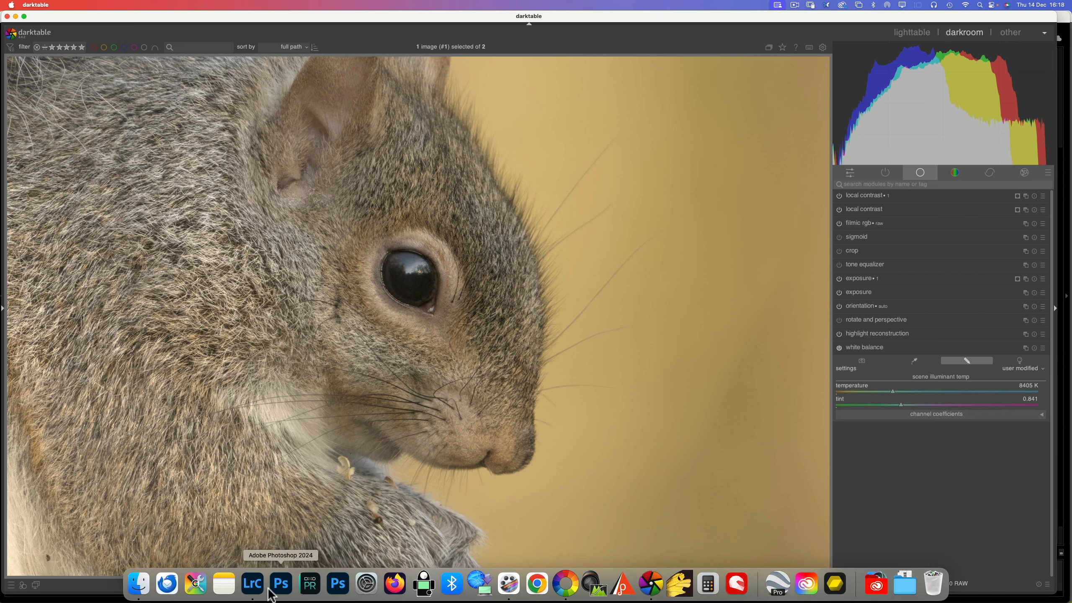
left_click(249, 591)
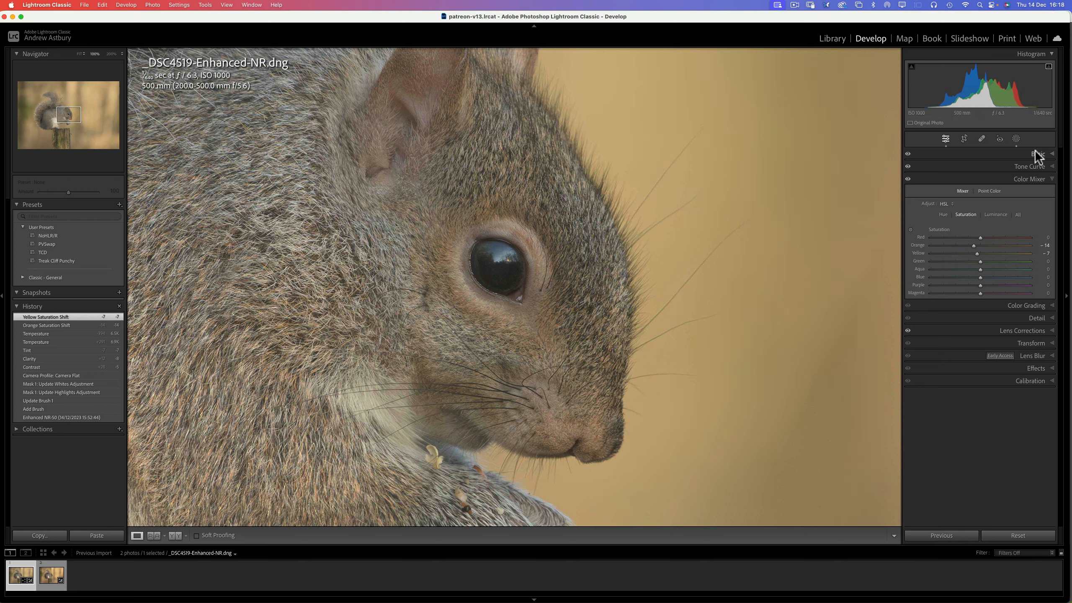
- Create a new brush mask with its exposure set to 0.28 and its texture raised slightly
left_click(1017, 139)
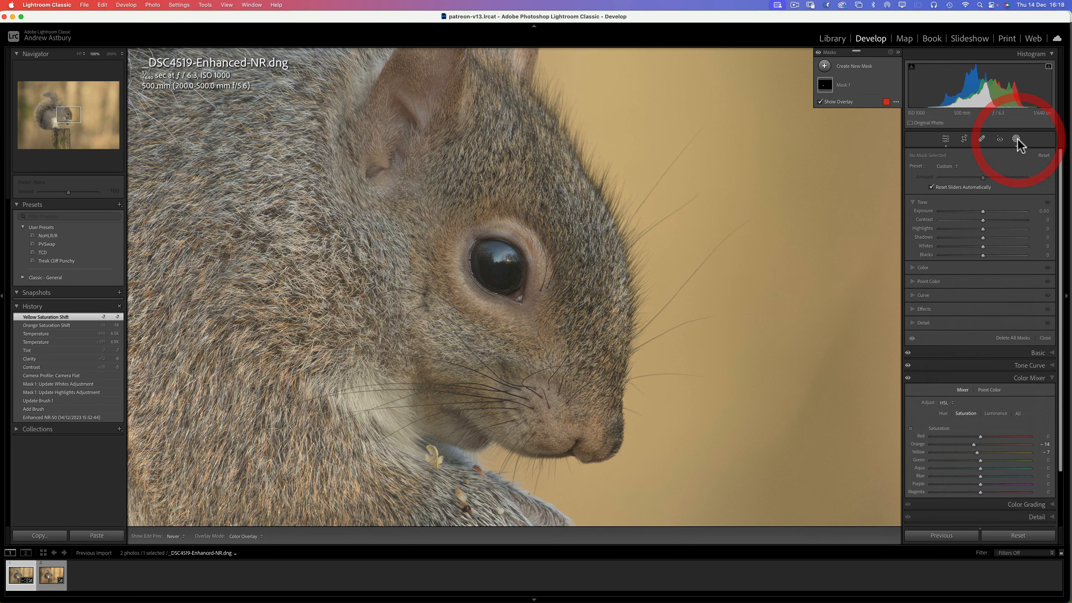
left_click(824, 66)
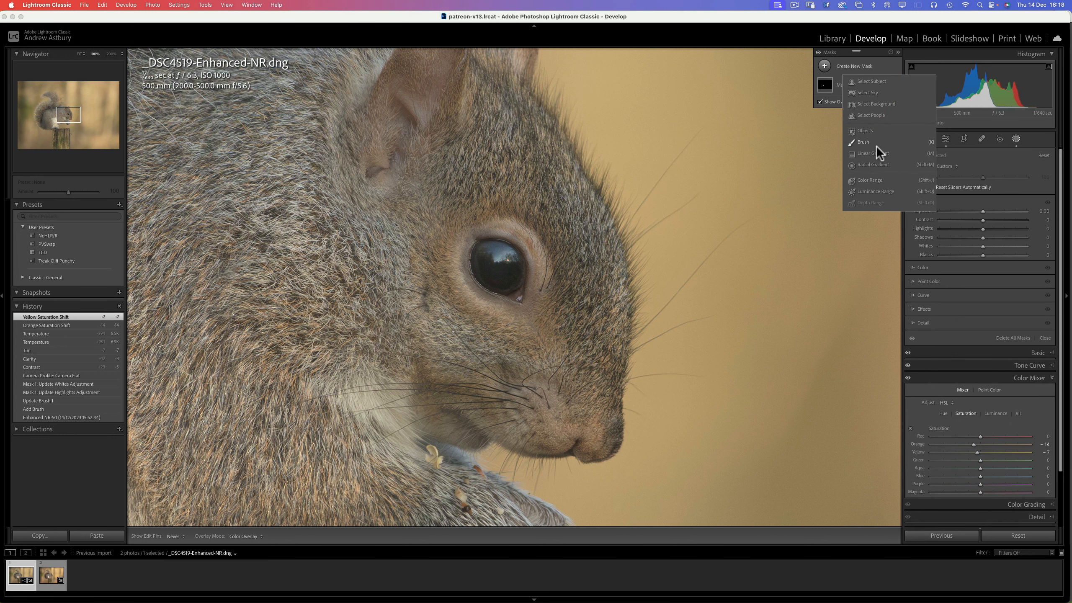
left_click(863, 142)
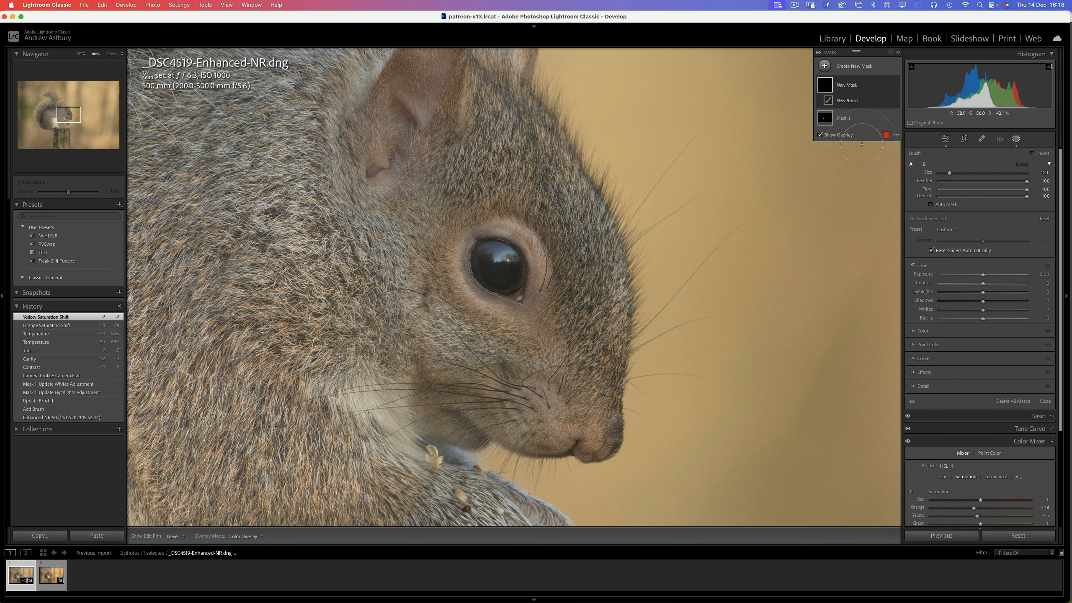
left_click(985, 274)
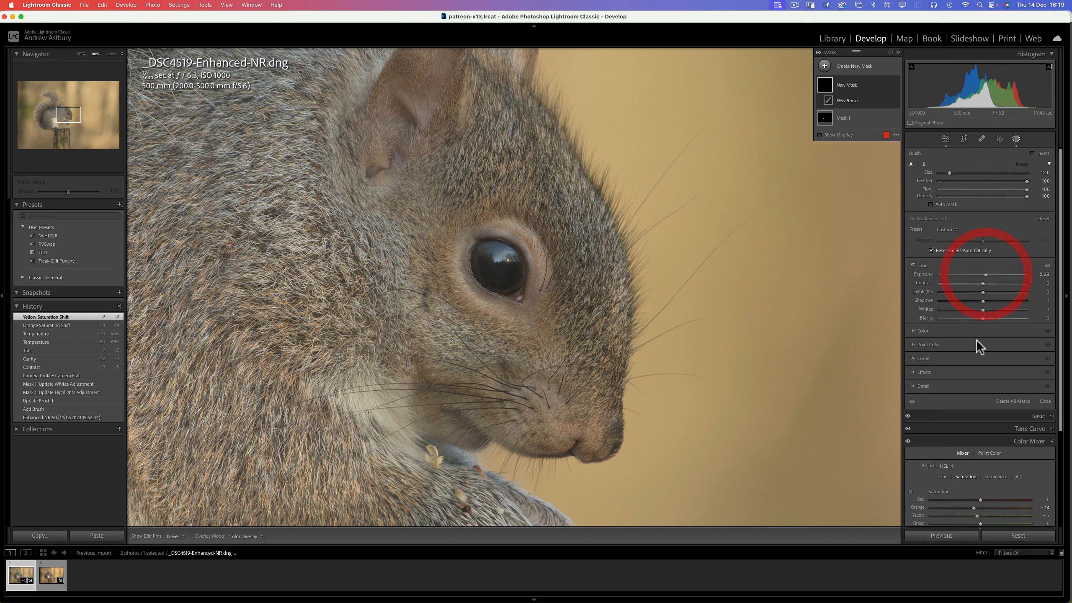
left_click(913, 371)
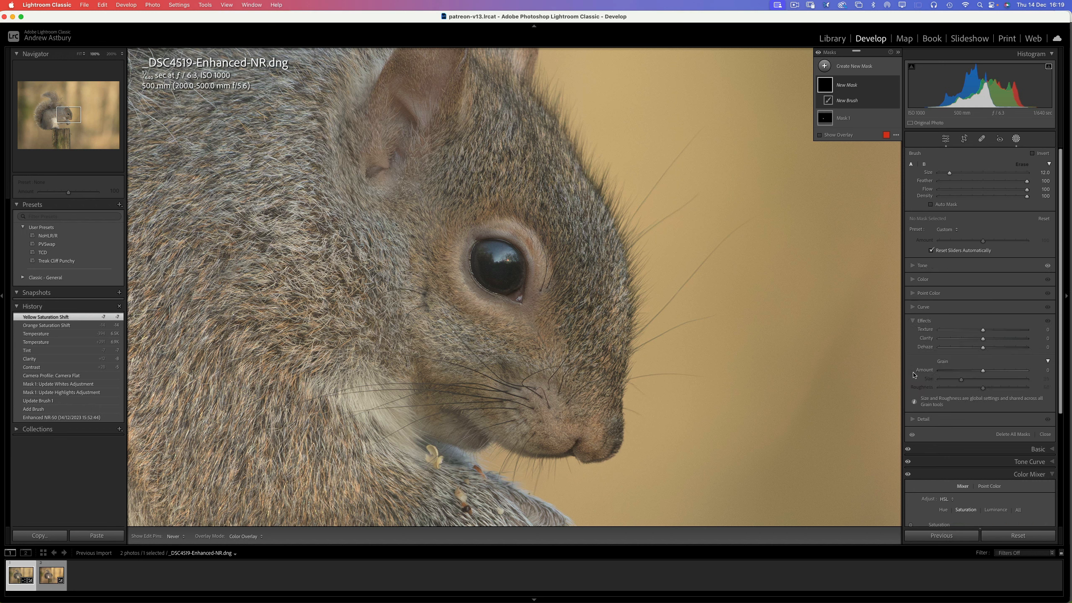
left_click(986, 329)
- Enlarge the brush to 13 and expand all mask adjustment sections, keeping Color, Point Color and Curve collapsed
key("bracketright")
right_click(937, 264)
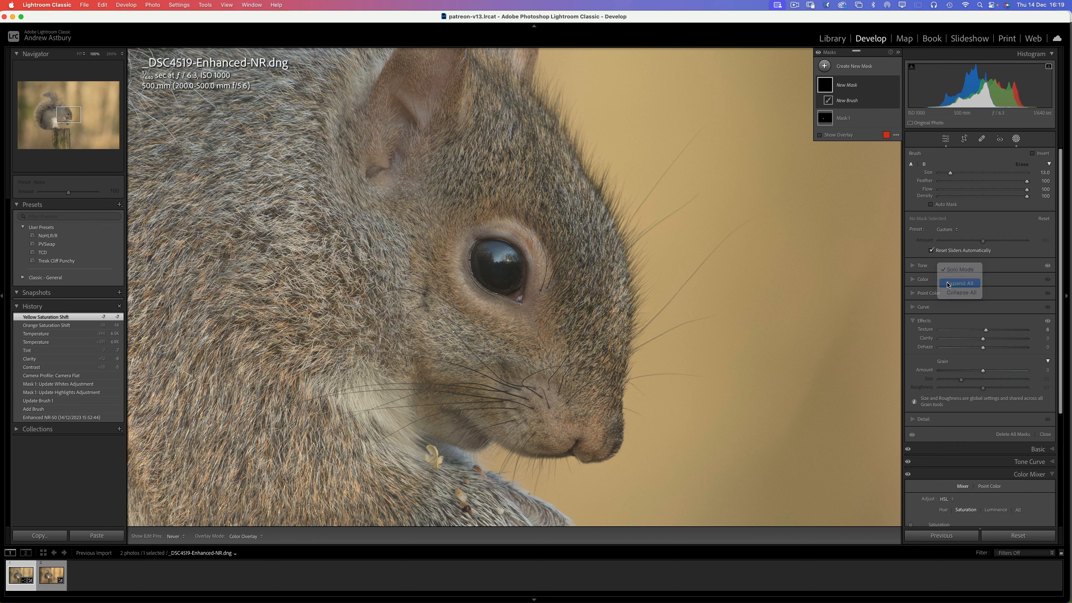
left_click(946, 282)
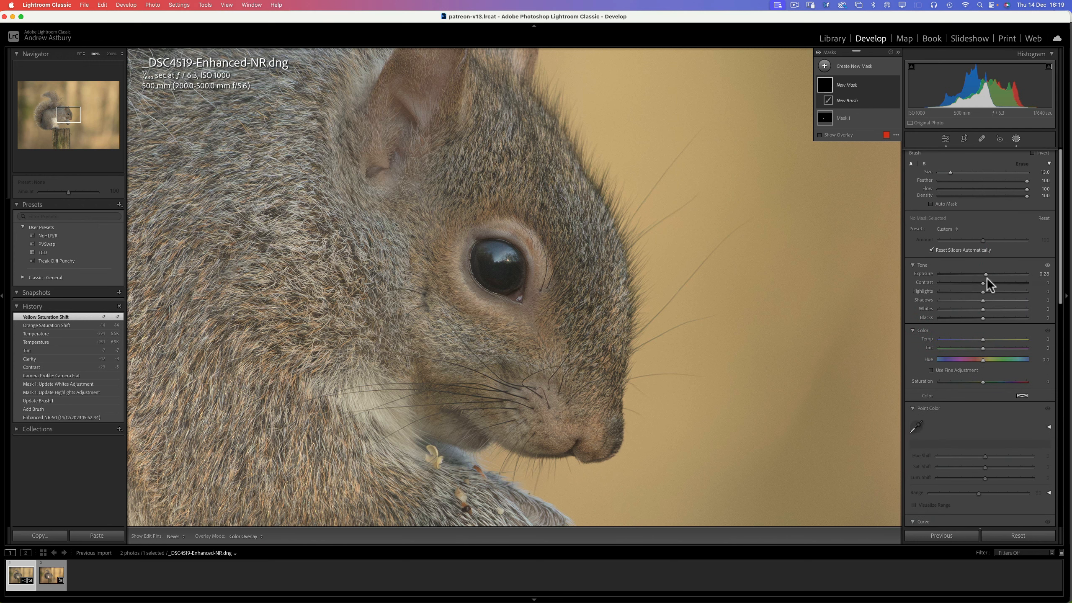
left_click(916, 330)
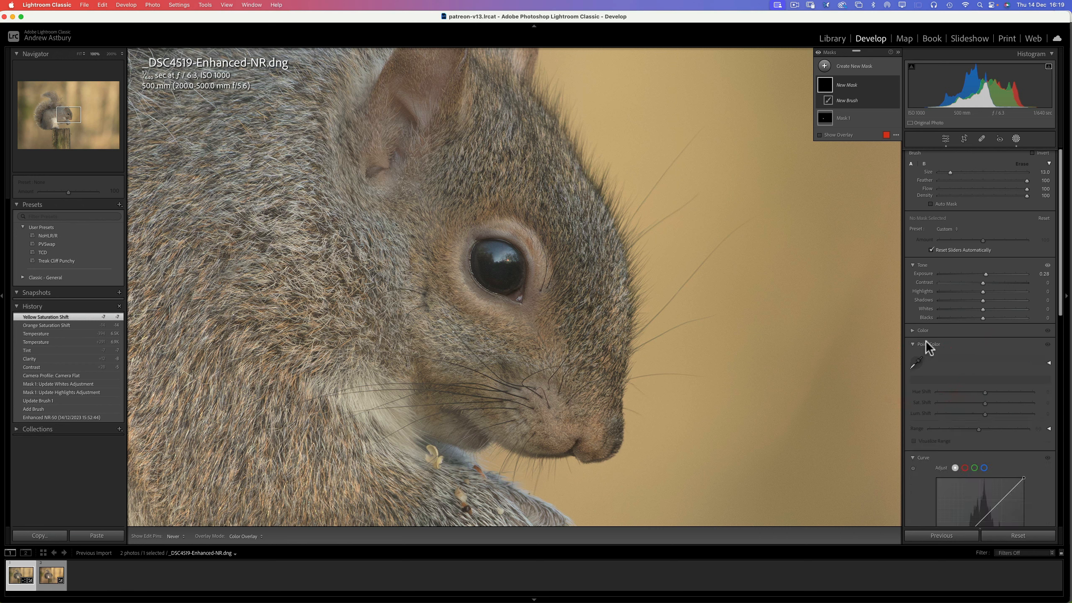
left_click(927, 343)
left_click(923, 358)
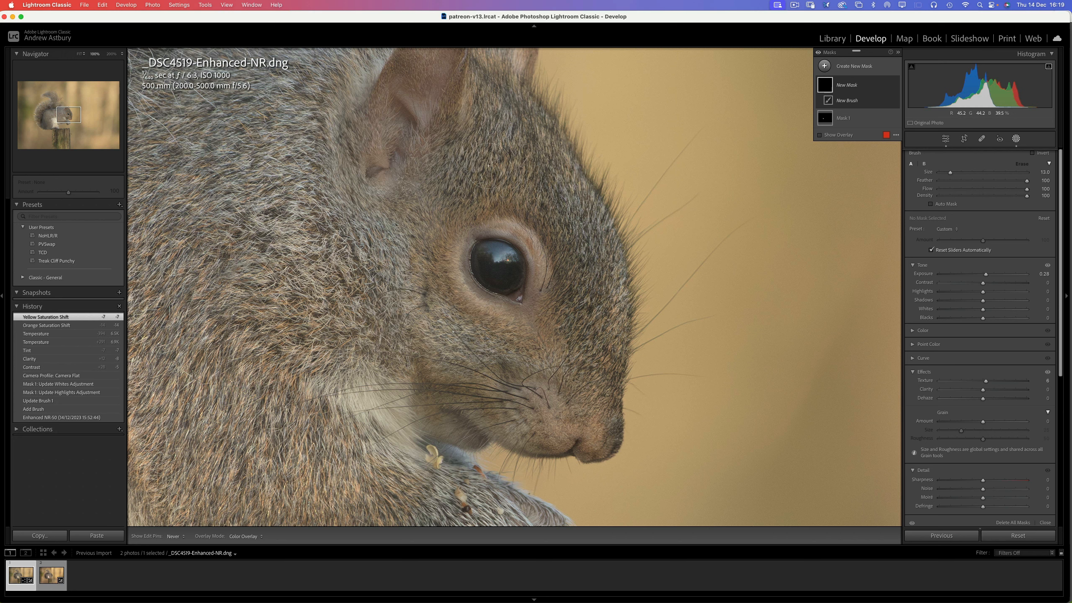
- Paint the mask over the squirrel's face from the forehead to the muzzle, and compare with the mask hidden and shown
mouse_move(482, 141)
left_mouse_down()
mouse_move(411, 277)
mouse_move(445, 272)
mouse_move(438, 229)
mouse_move(454, 283)
mouse_move(483, 314)
mouse_move(540, 324)
mouse_move(574, 266)
mouse_move(561, 230)
mouse_move(502, 205)
mouse_move(520, 195)
mouse_move(571, 207)
mouse_move(616, 298)
mouse_move(574, 378)
mouse_move(574, 438)
mouse_move(512, 411)
mouse_move(541, 378)
mouse_move(548, 409)
mouse_move(478, 375)
mouse_move(560, 395)
left_mouse_up()
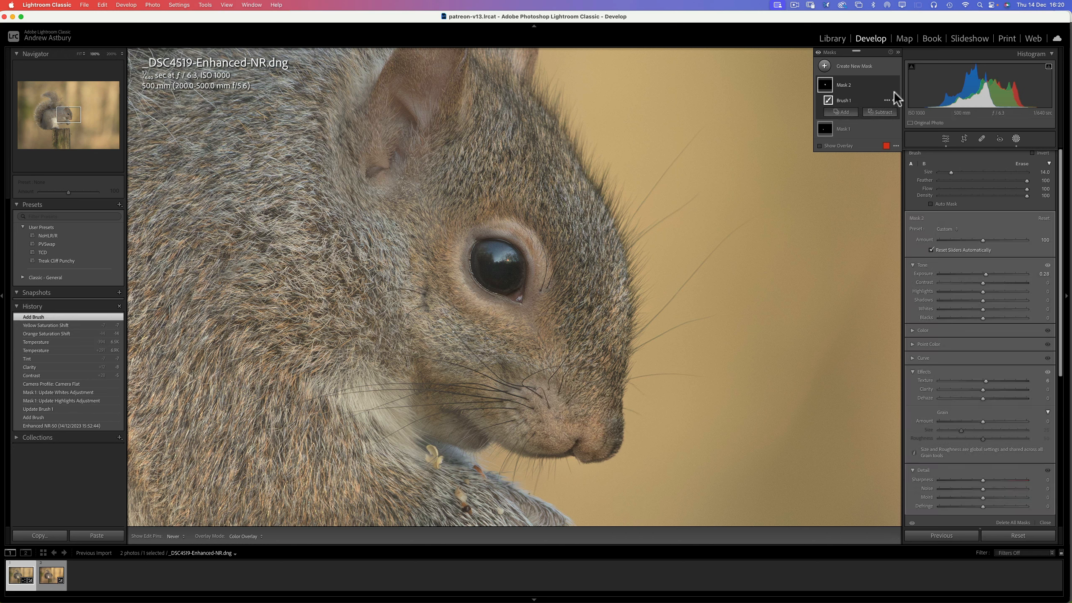
mouse_move(896, 85)
left_click(895, 84)
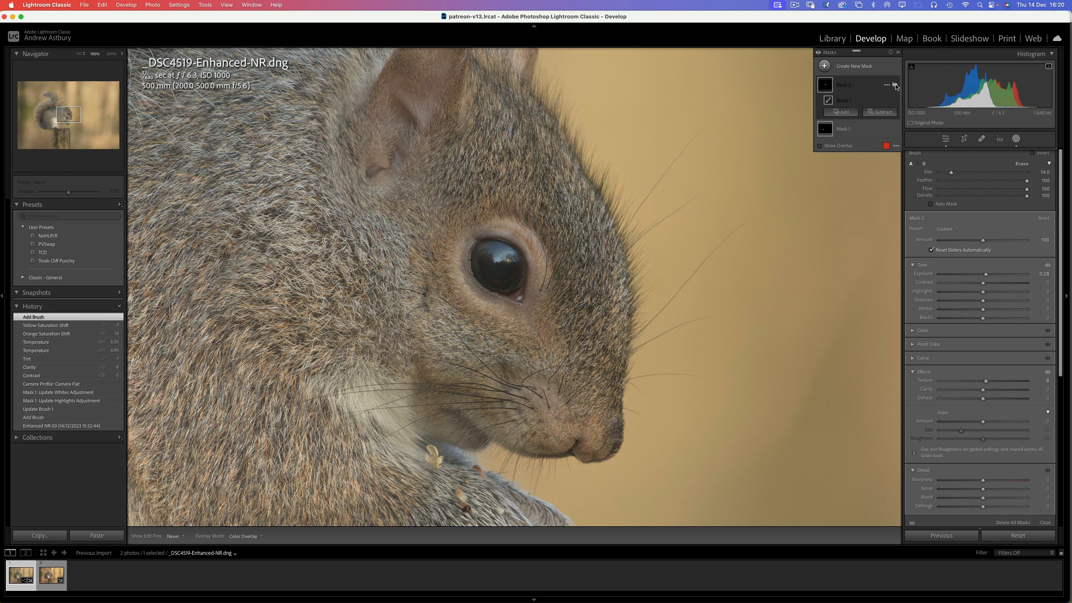
left_click(895, 85)
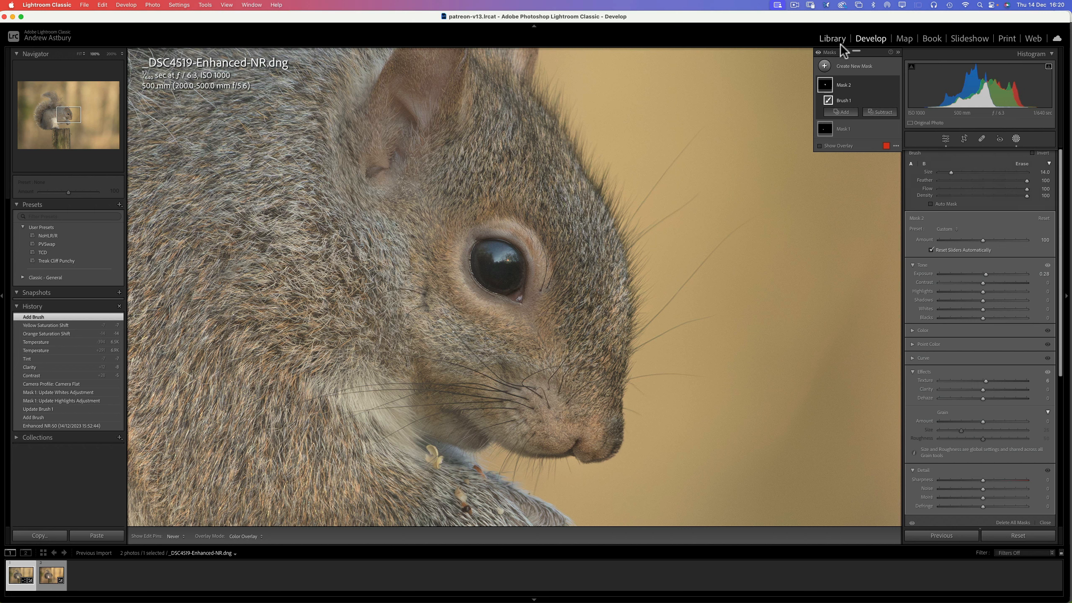
- Create another brush mask for the squirrel's ear with its exposure set to 0.34 and the overlay hidden
left_click(824, 67)
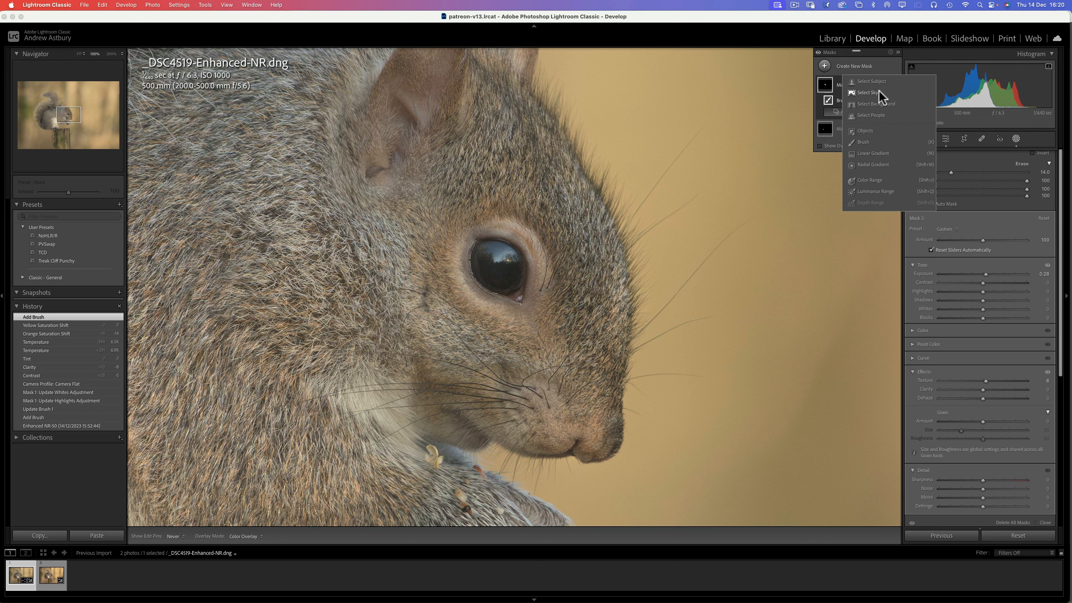
left_click(860, 142)
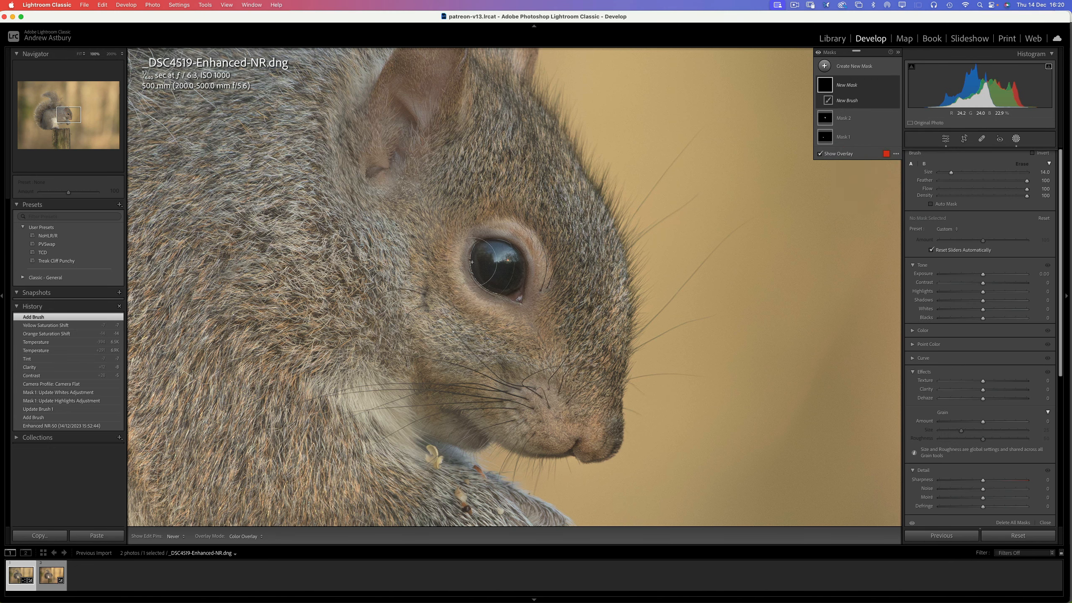
key("space")
mouse_move(395, 259)
left_mouse_down()
mouse_move(448, 343)
mouse_move(574, 355)
mouse_move(623, 409)
left_mouse_up()
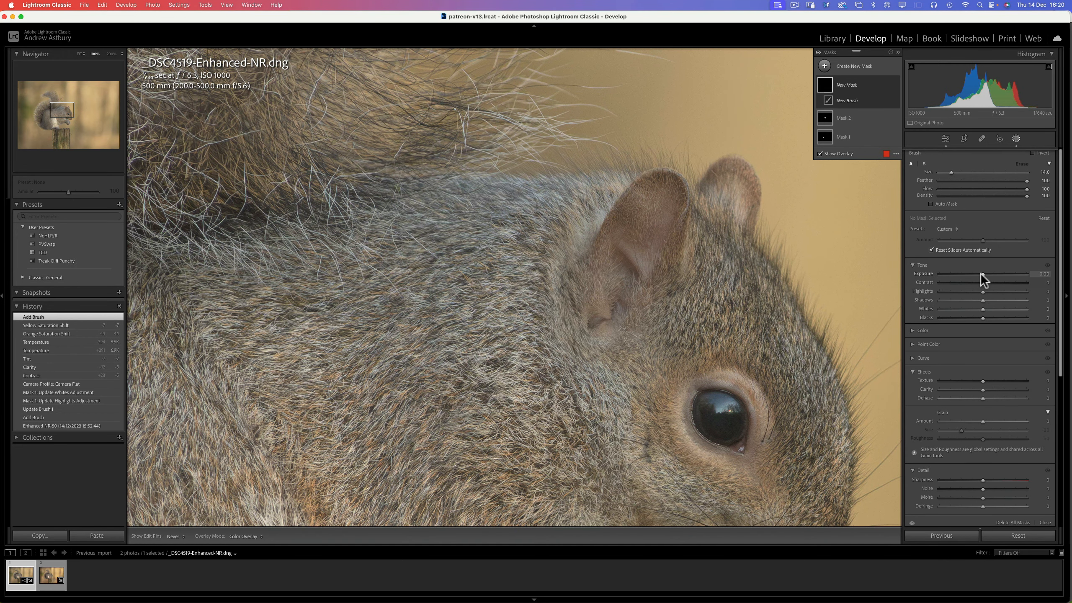
key("o")
left_click_drag(983, 273, 986, 274)
- Paint the mask over the inside and base of the squirrel's near ear, and set its texture to 17
mouse_move(654, 241)
left_mouse_down()
mouse_move(645, 207)
mouse_move(627, 225)
mouse_move(638, 232)
mouse_move(632, 269)
left_mouse_up()
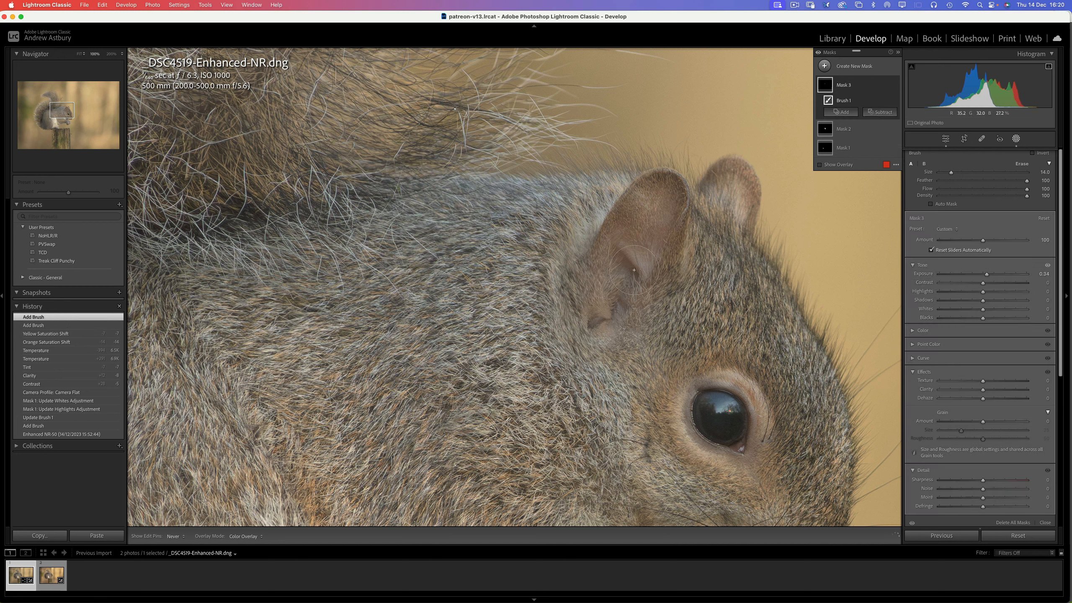
left_click(630, 268)
scroll(629, 267, "up", 1)
left_click(629, 267)
left_click(604, 290)
left_click(593, 294)
left_click(582, 296)
left_click(581, 296)
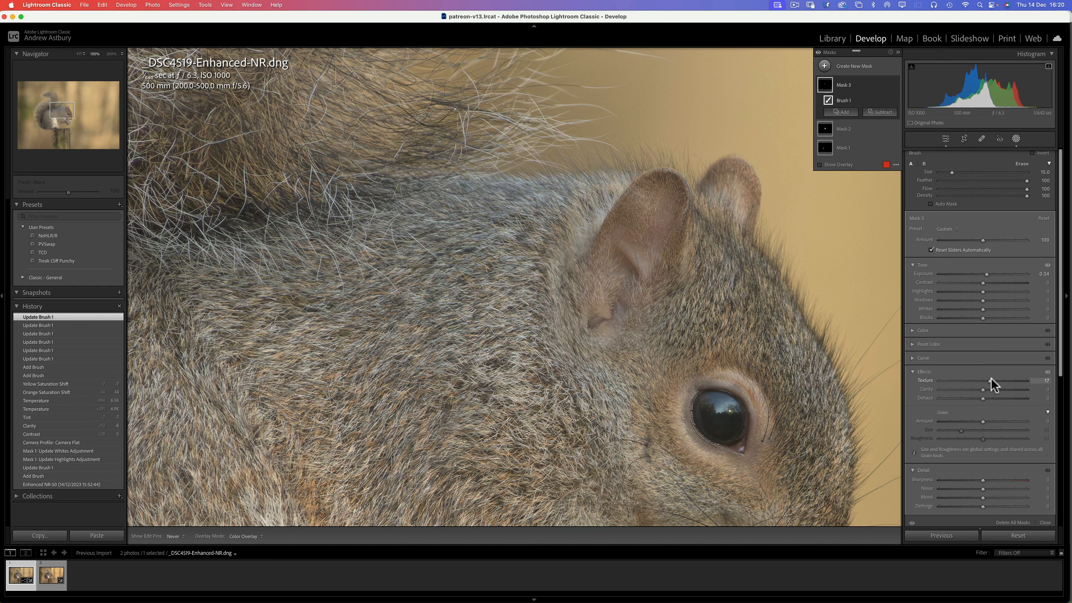
left_click_drag(992, 377, 990, 378)
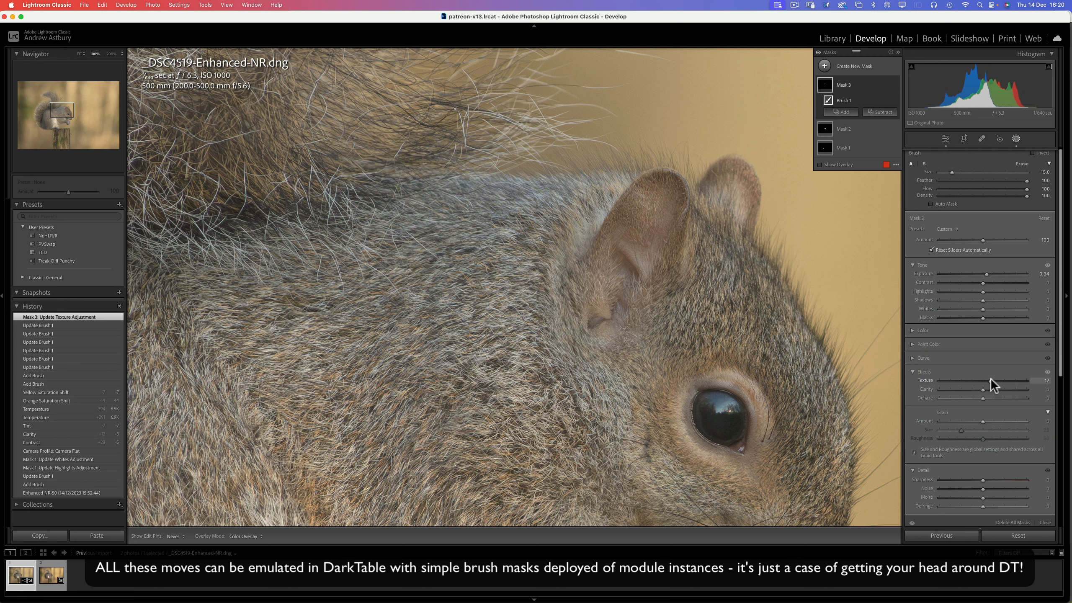
- Create another brush mask with exposure 0.36 and brush size 23, and paint it over the fur behind the ear
left_click(824, 65)
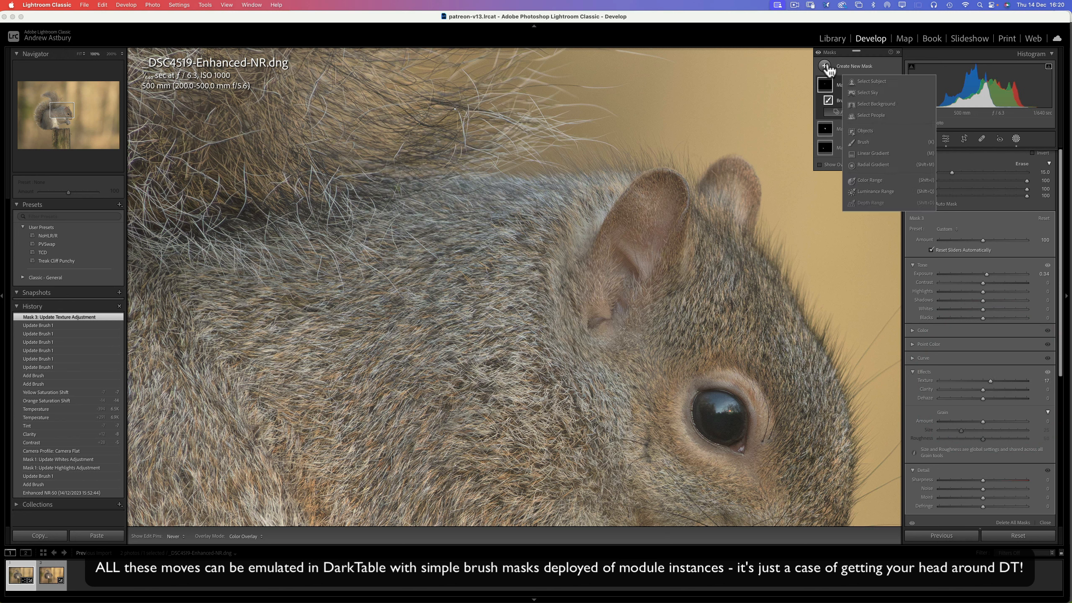
left_click(858, 141)
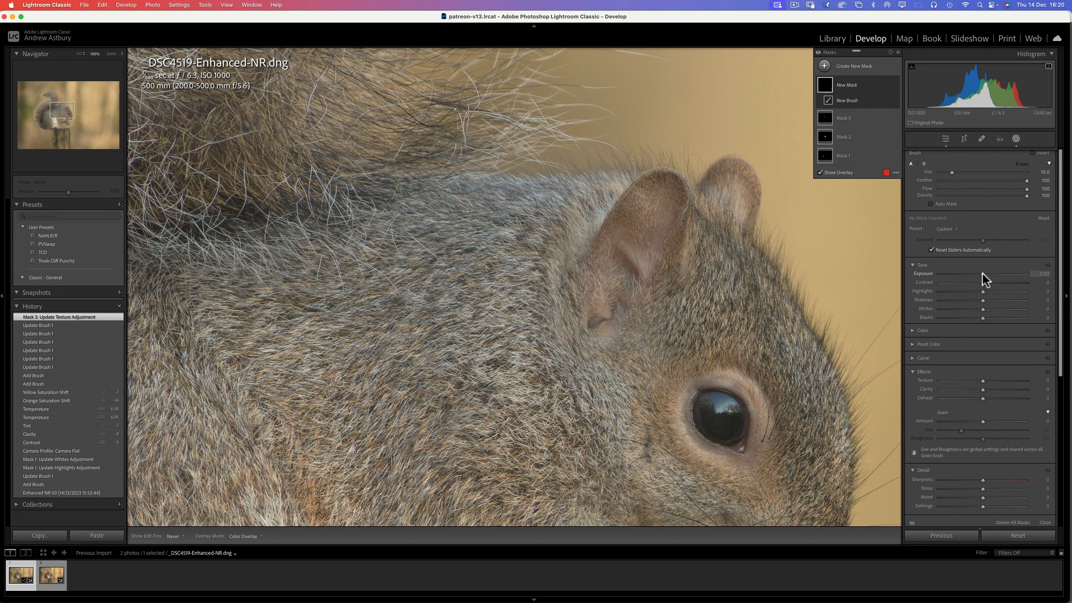
key("o")
left_click_drag(983, 272, 986, 270)
scroll(385, 313, "up", 5)
left_click_drag(492, 248, 398, 288)
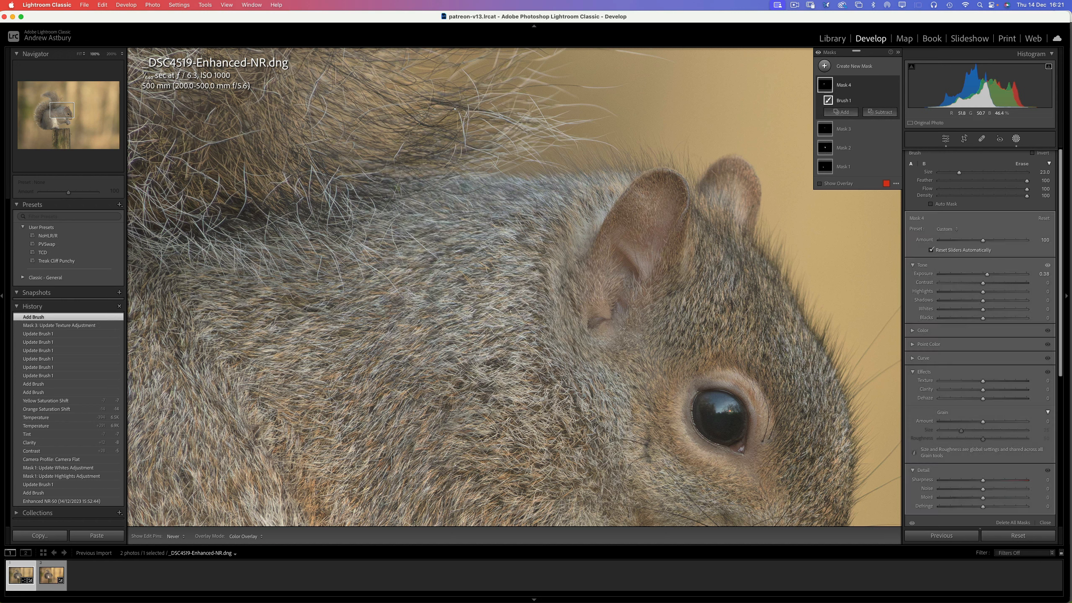
- Paint the current mask over the squirrel's neck, shoulder and upper foreleg, and set its texture to 10
left_click_drag(430, 371, 381, 393)
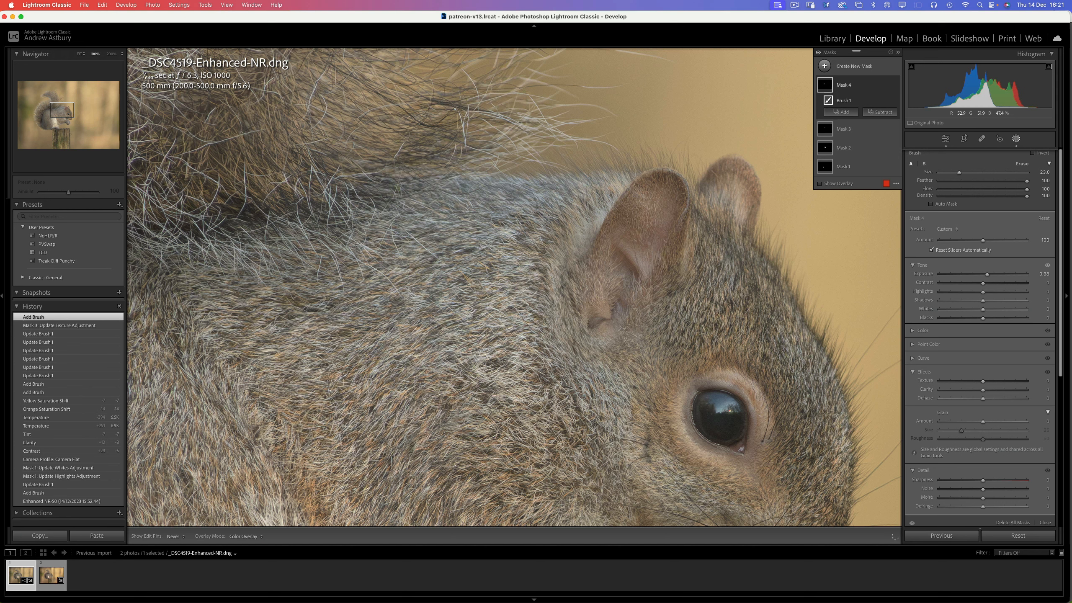
mouse_move(534, 371)
left_mouse_down()
mouse_move(492, 398)
mouse_move(515, 417)
mouse_move(430, 268)
mouse_move(405, 255)
left_mouse_up()
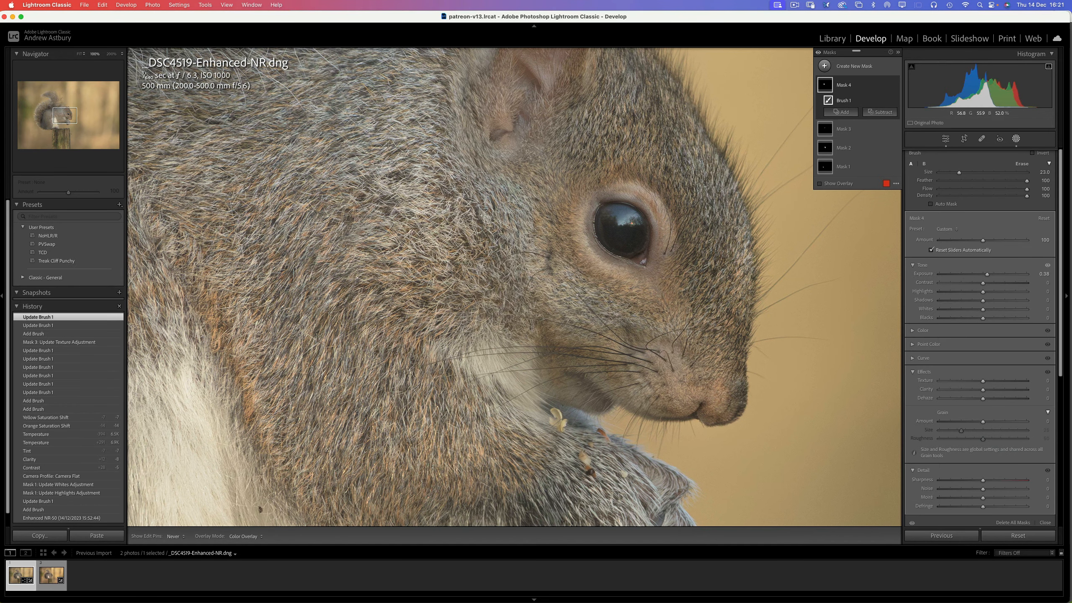
left_click_drag(374, 352, 380, 332)
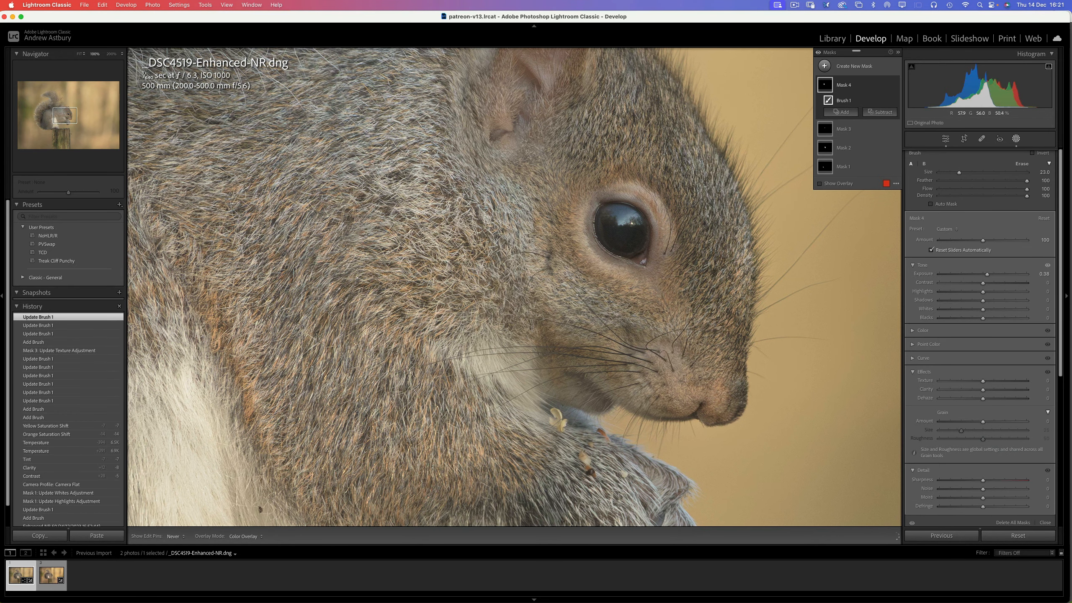
mouse_move(329, 355)
left_mouse_down()
mouse_move(320, 367)
mouse_move(364, 449)
mouse_move(412, 435)
left_mouse_up()
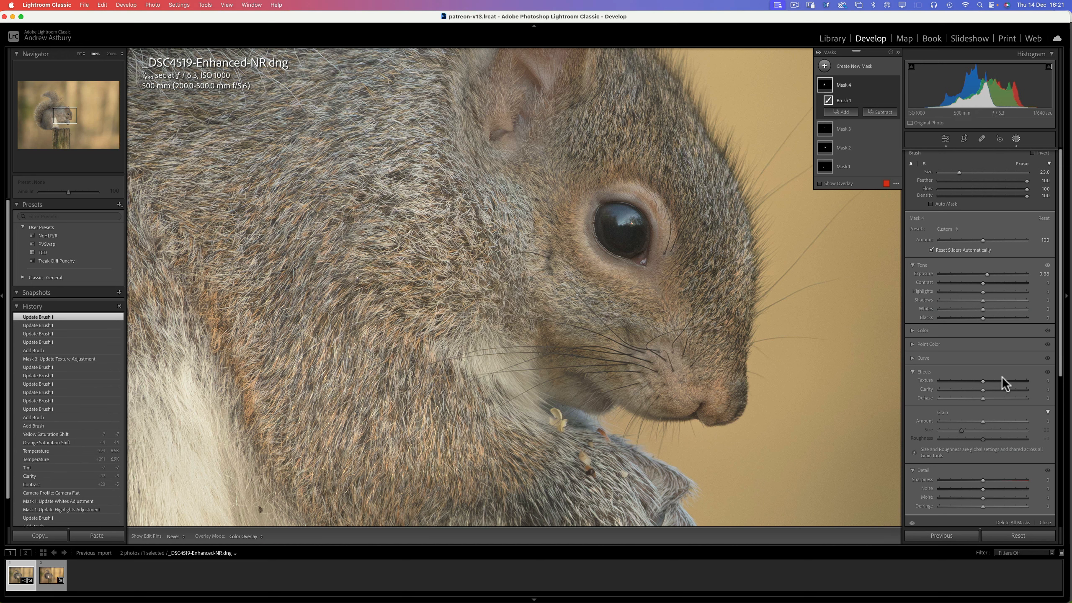
left_click_drag(992, 383, 987, 382)
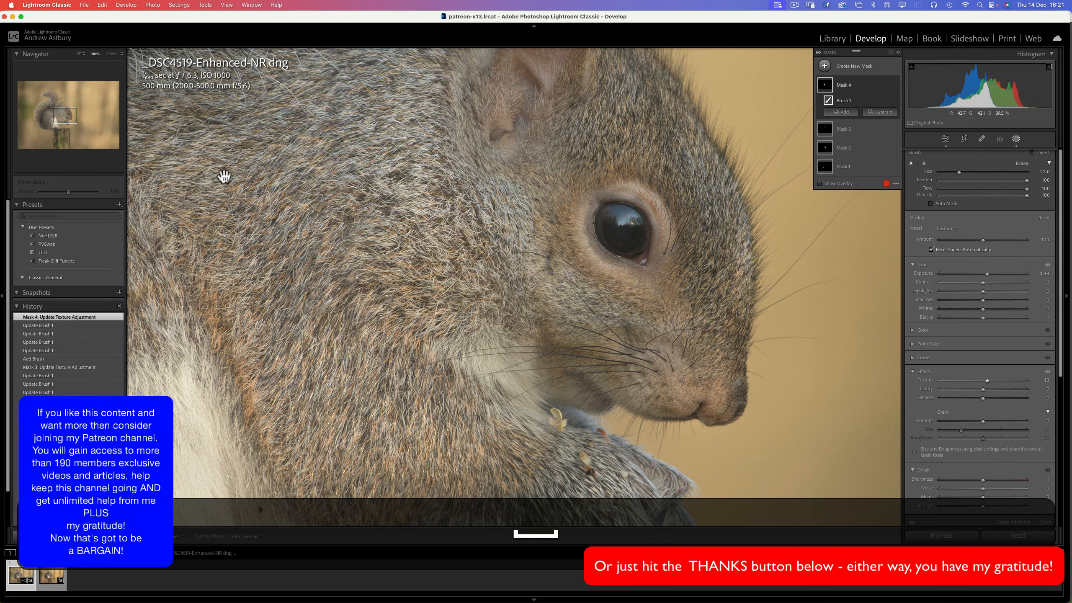
- Extend the mask over the fur along the squirrel's back, flank and haunch
left_click_drag(223, 175, 526, 288)
mouse_move(447, 231)
left_mouse_down()
mouse_move(544, 249)
mouse_move(506, 312)
mouse_move(537, 320)
mouse_move(477, 363)
left_mouse_up()
left_click_drag(452, 401, 411, 334)
mouse_move(373, 291)
left_mouse_down()
mouse_move(354, 194)
mouse_move(337, 186)
left_mouse_up()
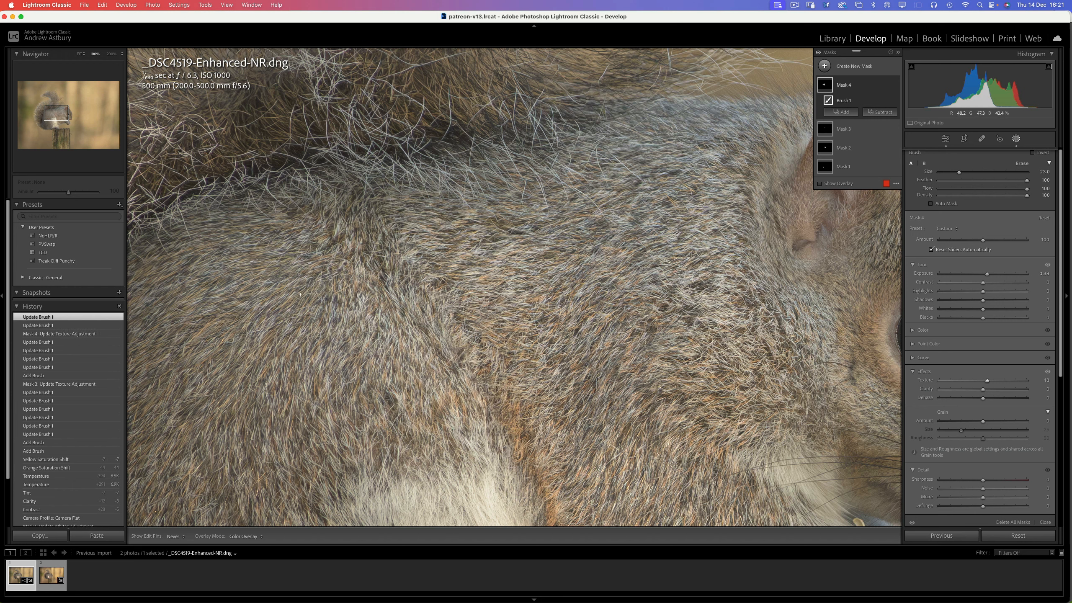
mouse_move(291, 272)
left_mouse_down()
mouse_move(234, 278)
mouse_move(203, 315)
mouse_move(207, 331)
mouse_move(289, 310)
mouse_move(313, 393)
left_mouse_up()
left_click(365, 346)
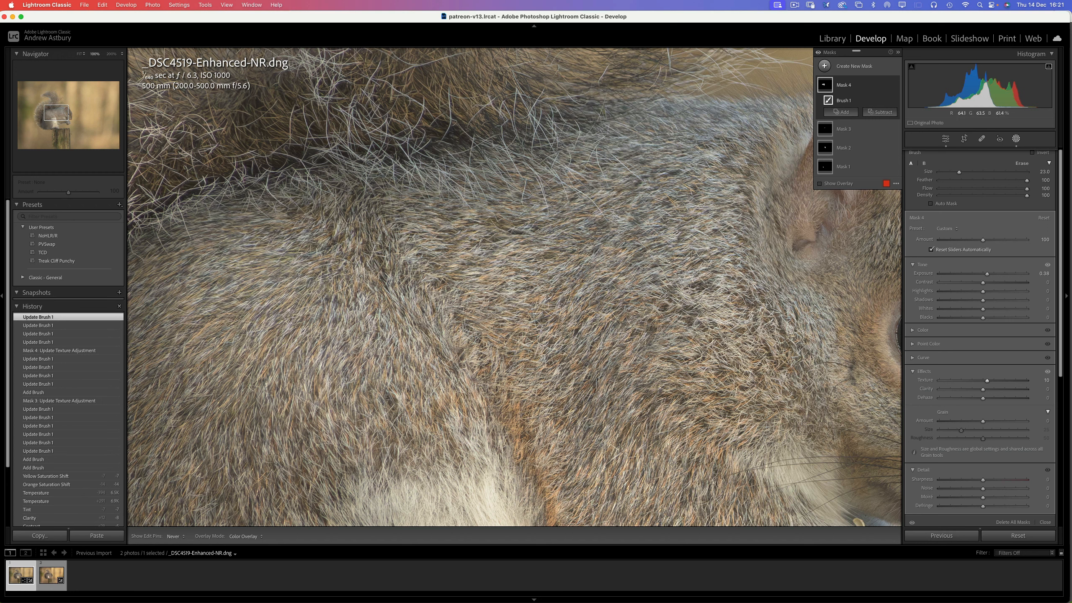
mouse_move(303, 378)
left_mouse_down()
mouse_move(220, 476)
mouse_move(147, 388)
mouse_move(157, 365)
mouse_move(170, 399)
mouse_move(228, 426)
mouse_move(293, 304)
mouse_move(381, 231)
mouse_move(420, 154)
left_mouse_up()
key("space")
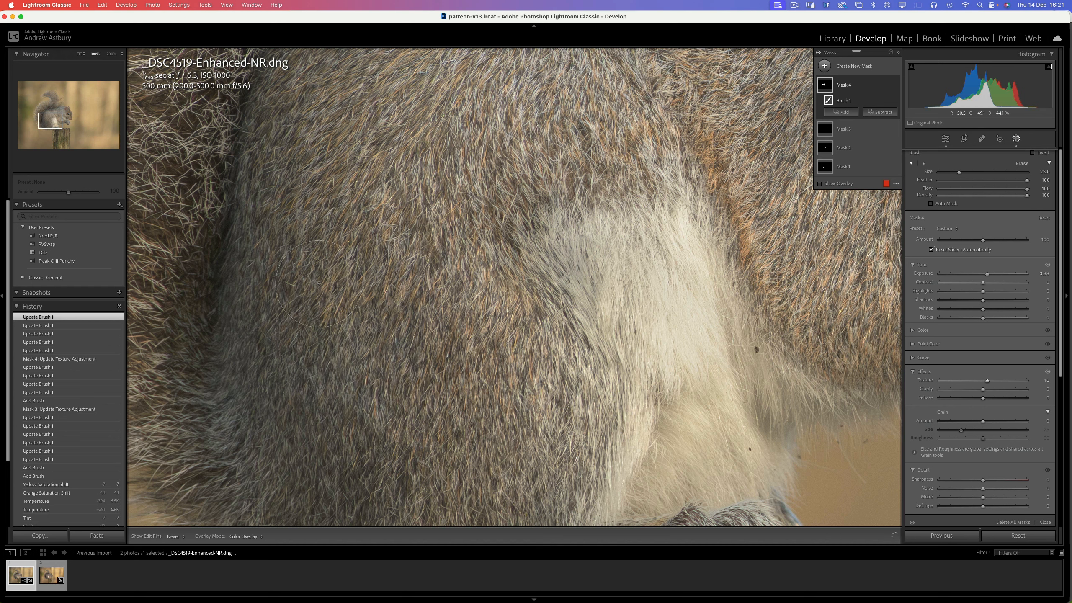
mouse_move(319, 284)
left_mouse_down()
mouse_move(332, 321)
mouse_move(287, 282)
left_mouse_up()
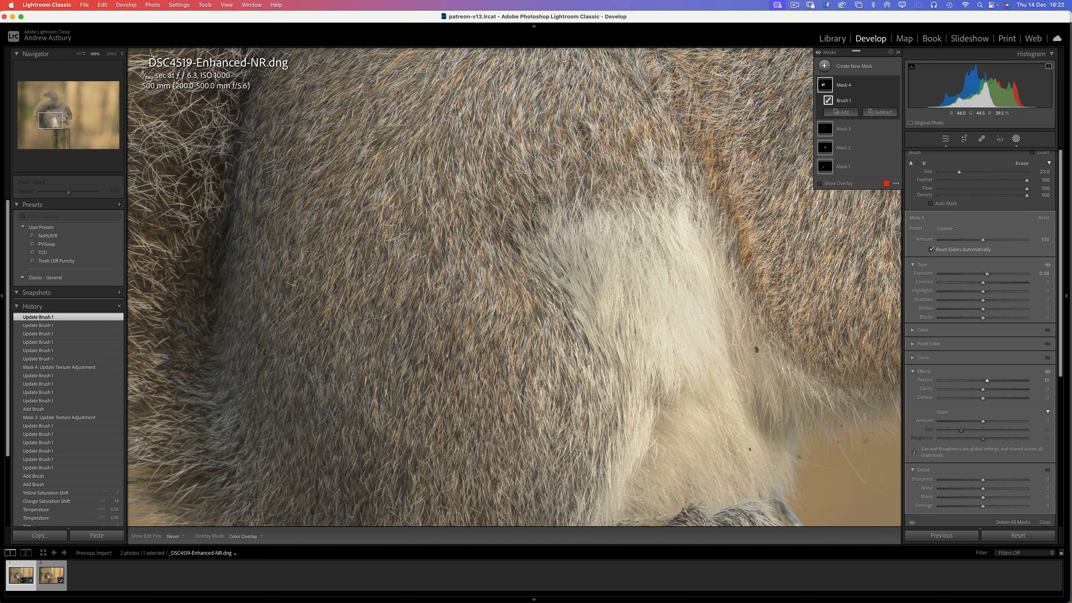
left_click(462, 127)
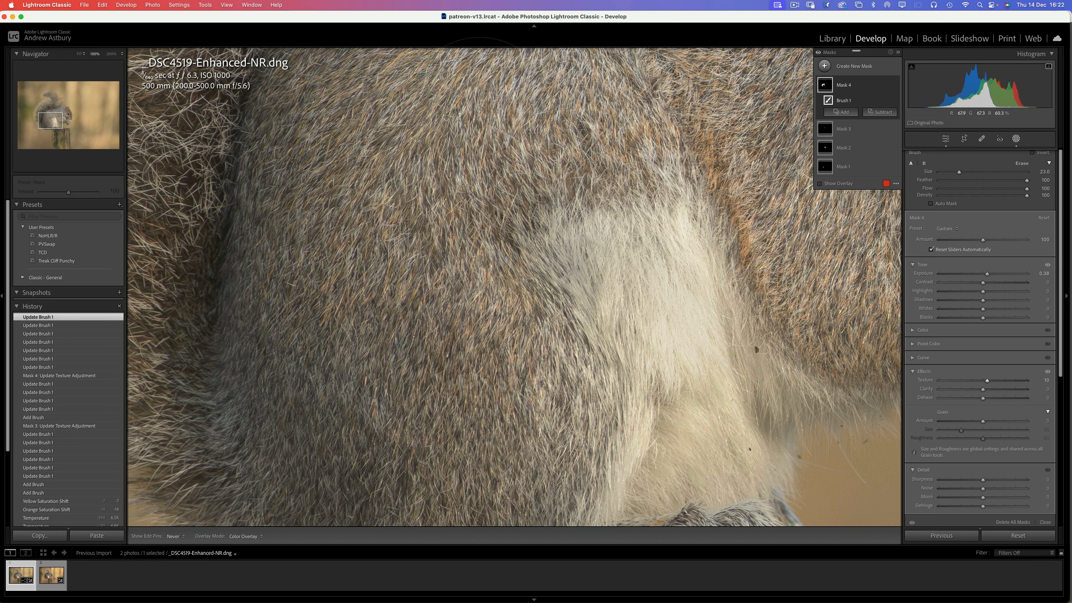
- Fit the whole photo in view and compare it with all masks hidden and shown
left_click(80, 53)
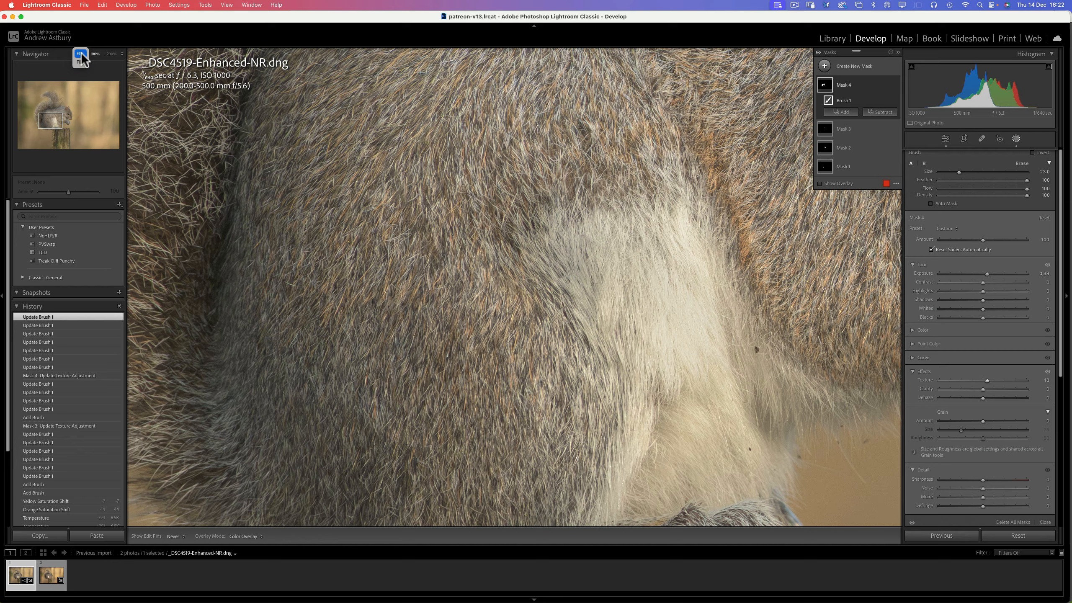
left_click(79, 53)
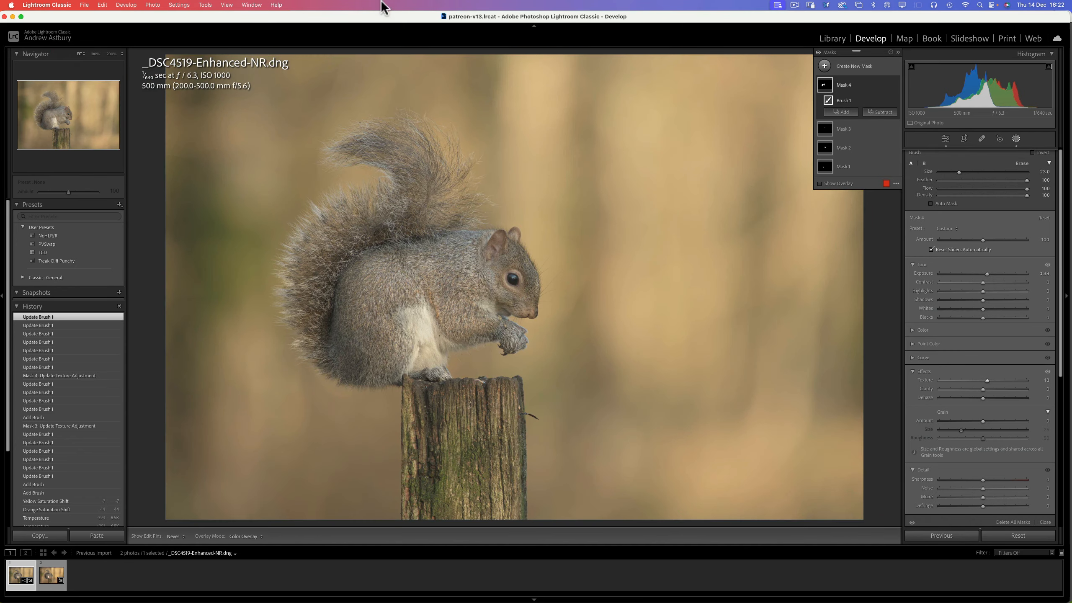
left_click(818, 53)
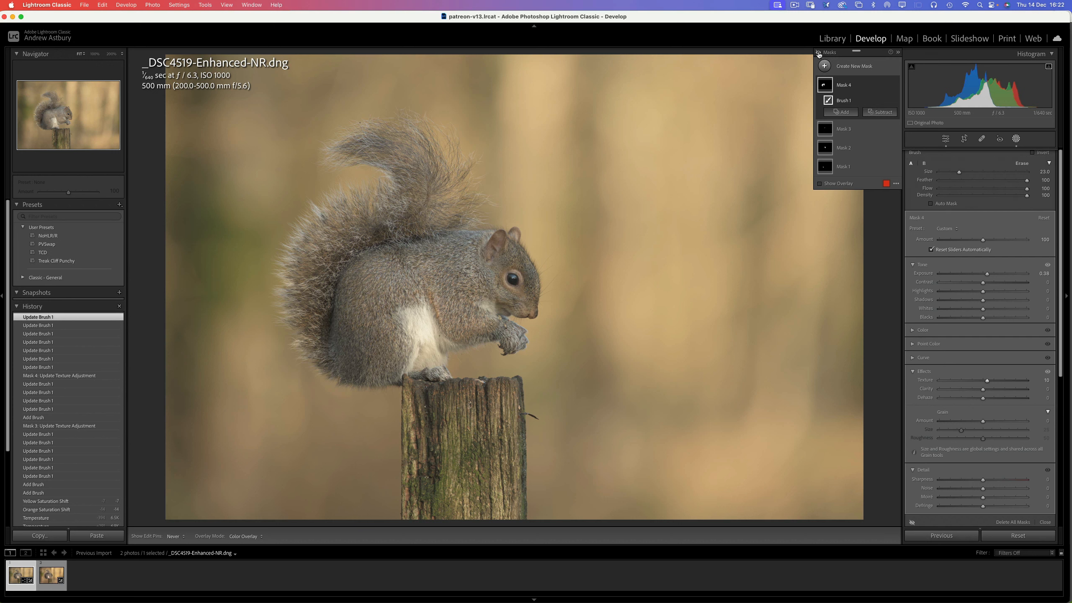
left_click(819, 53)
left_click(818, 52)
left_click(819, 53)
left_click(818, 52)
left_click(818, 52)
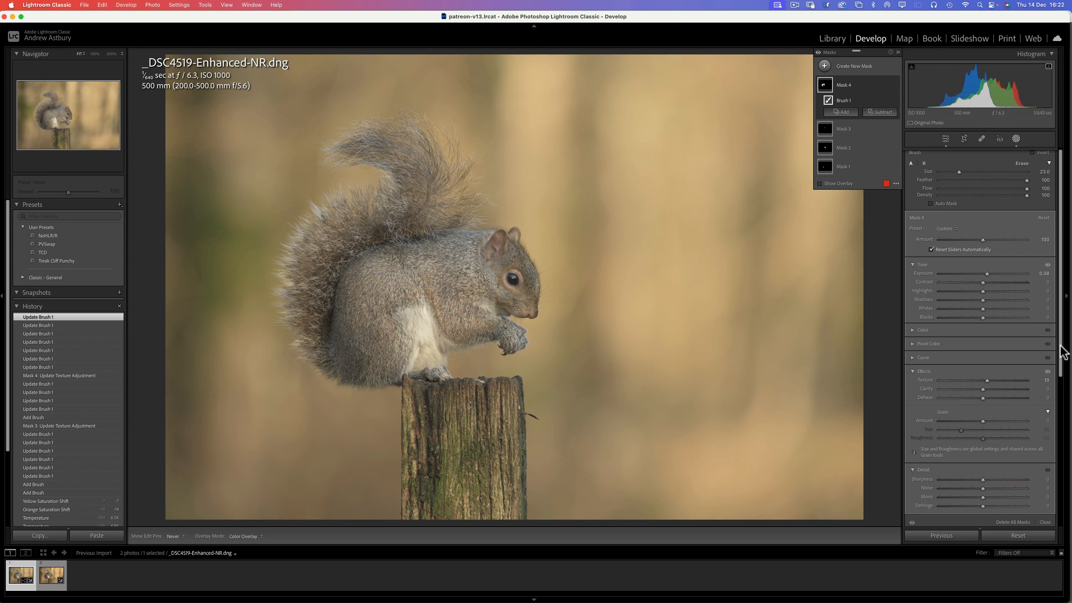
- Close the masking tool to finish the local adjustments
scroll(1060, 358, "down", 2)
scroll(1060, 380, "down", 5)
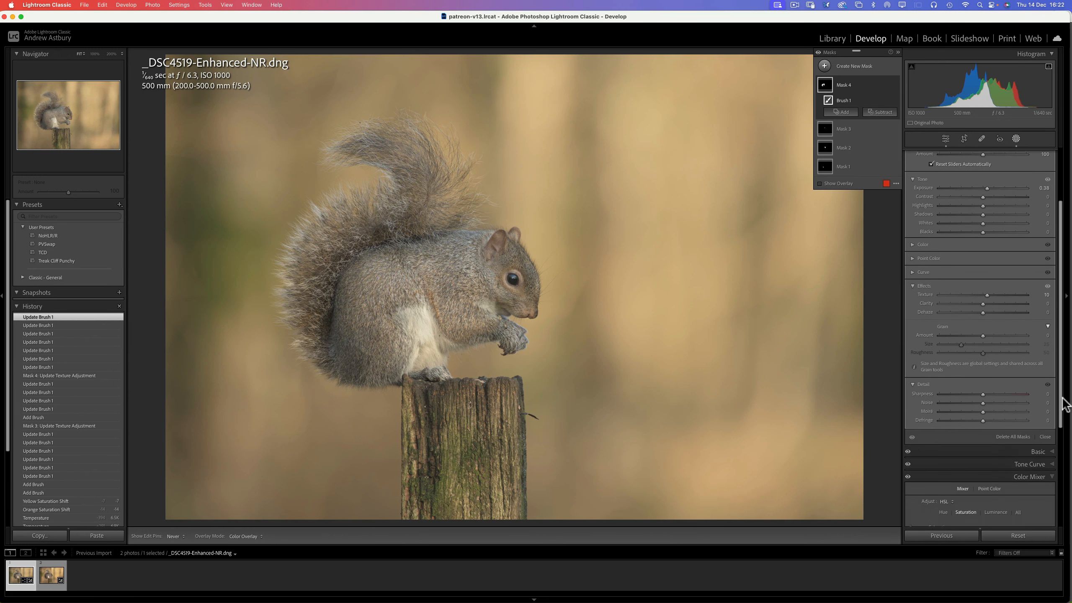
left_click(1060, 401)
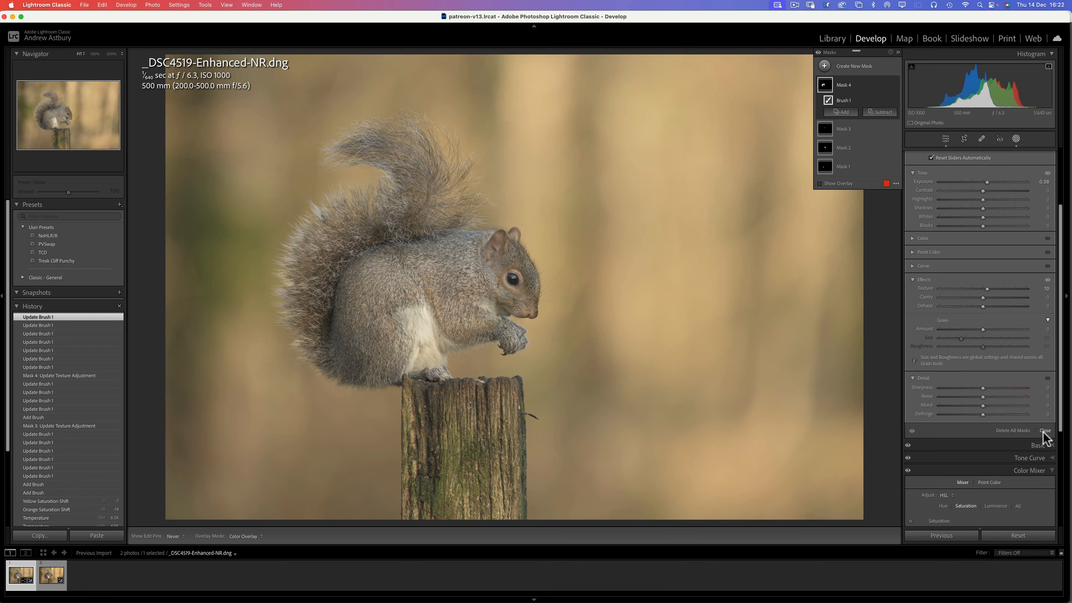
left_click(1044, 431)
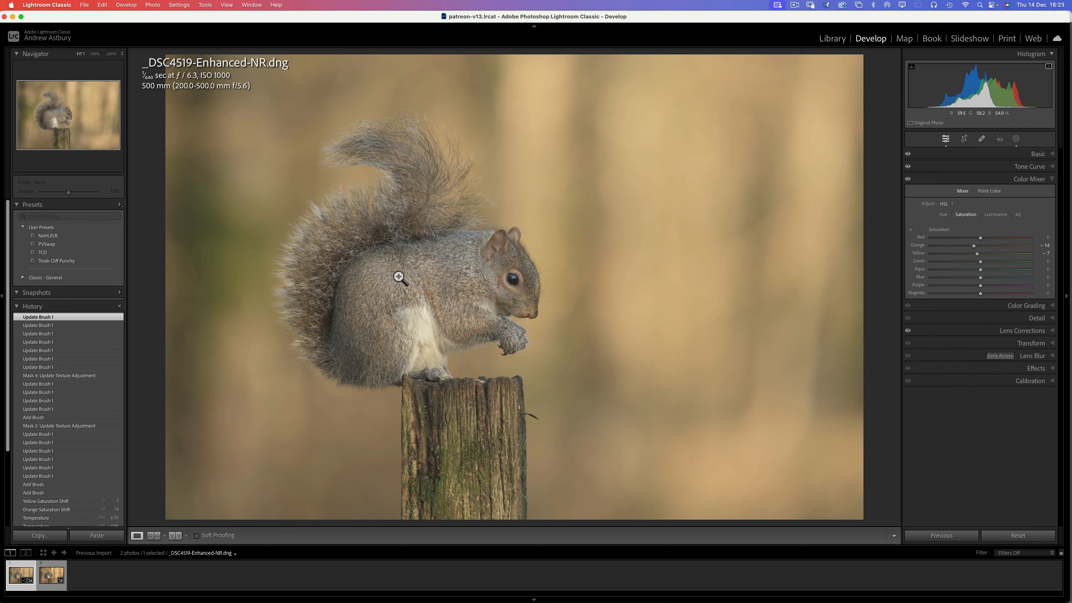
- Switch to darktable, fit the whole squirrel photo in view and move the window aside to uncover Lightroom Classic
mouse_move(591, 601)
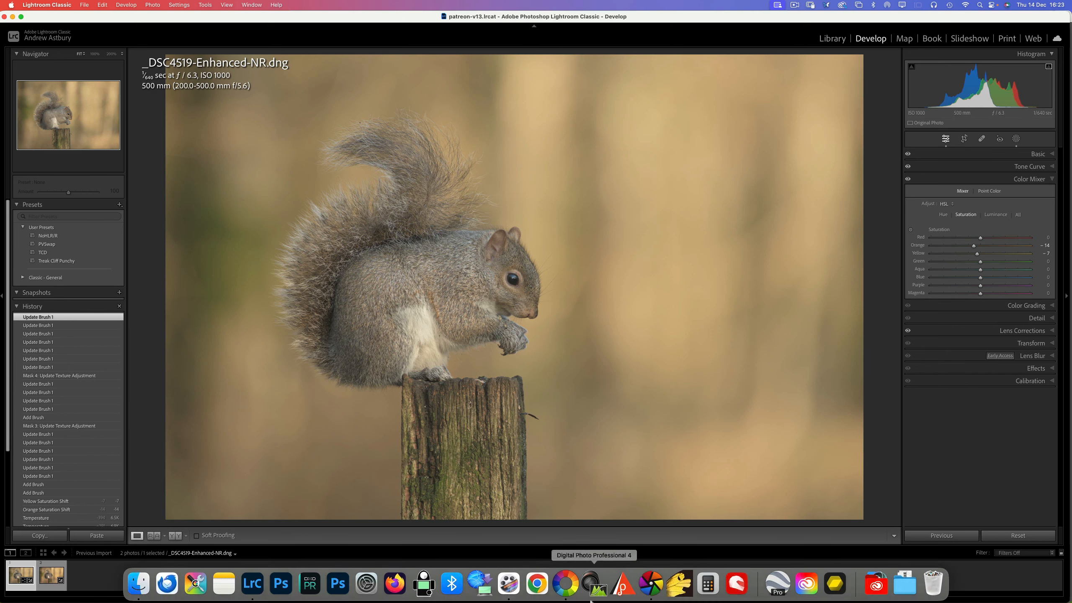
left_click(650, 584)
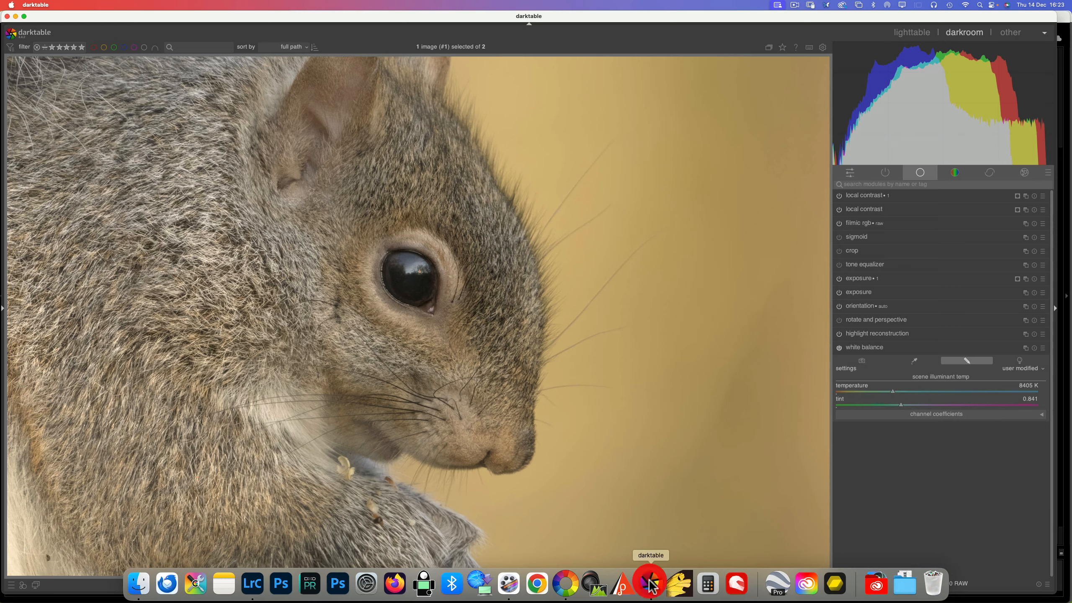
scroll(401, 277, "down", 8)
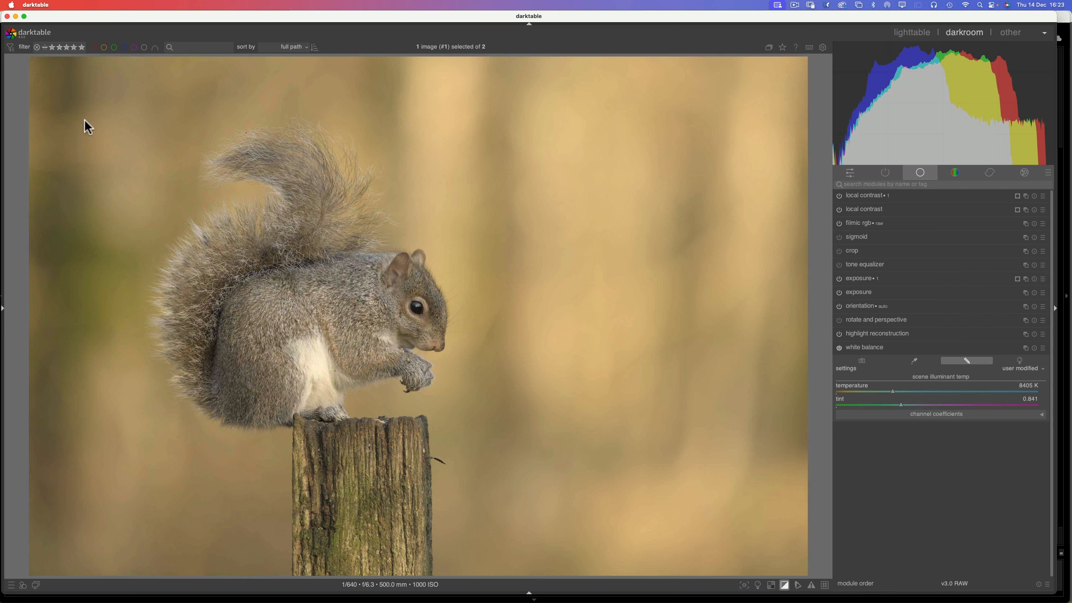
left_click_drag(68, 17, 565, 17)
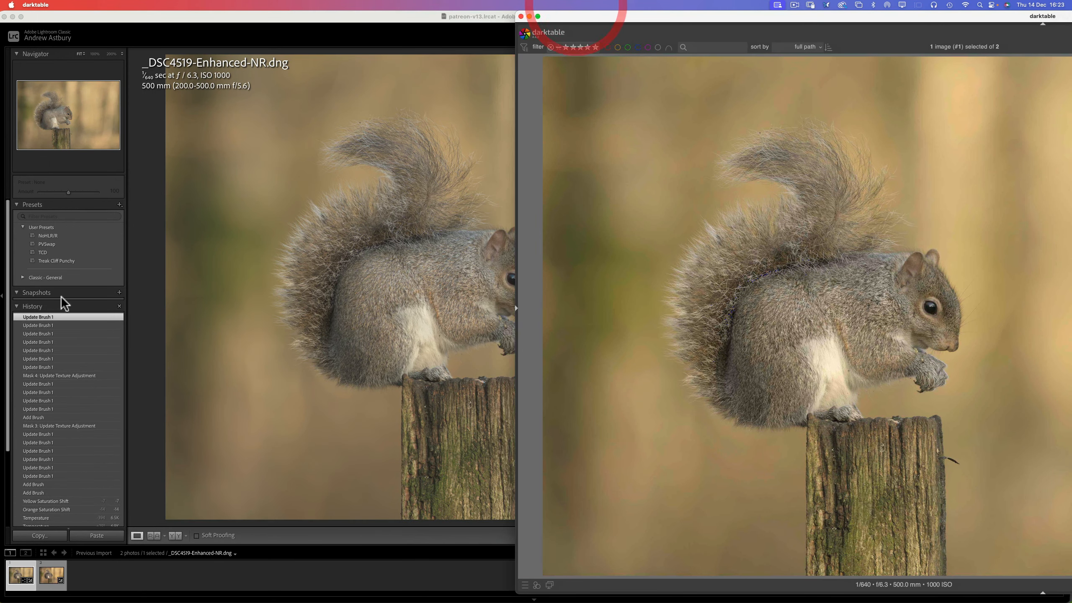
- Hide Lightroom's navigator and history area and shift its window so its squirrel photo shows beside darktable's
left_click(2, 302)
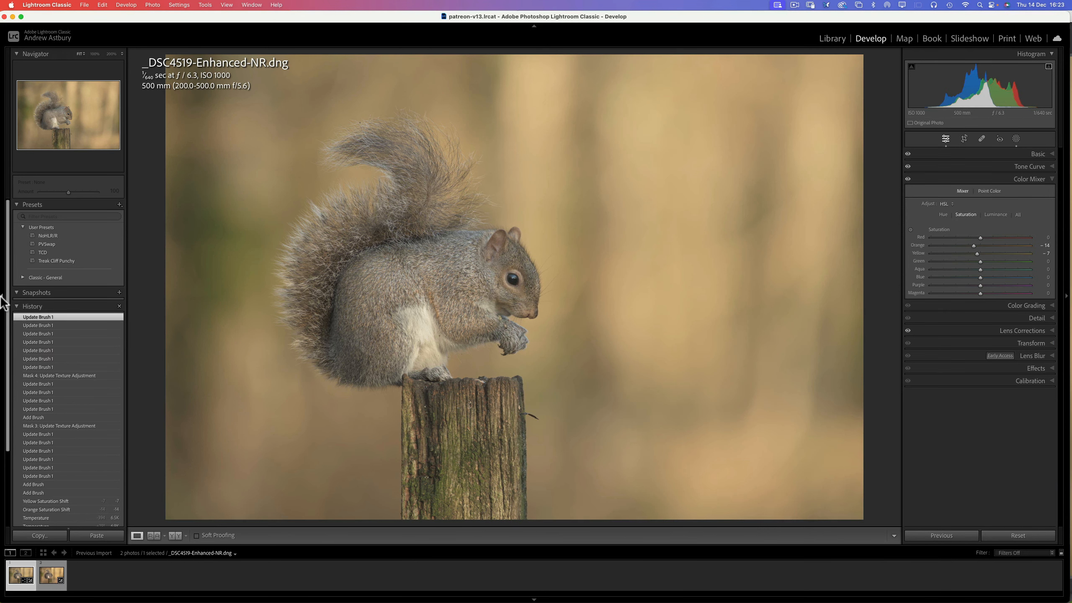
left_click(2, 302)
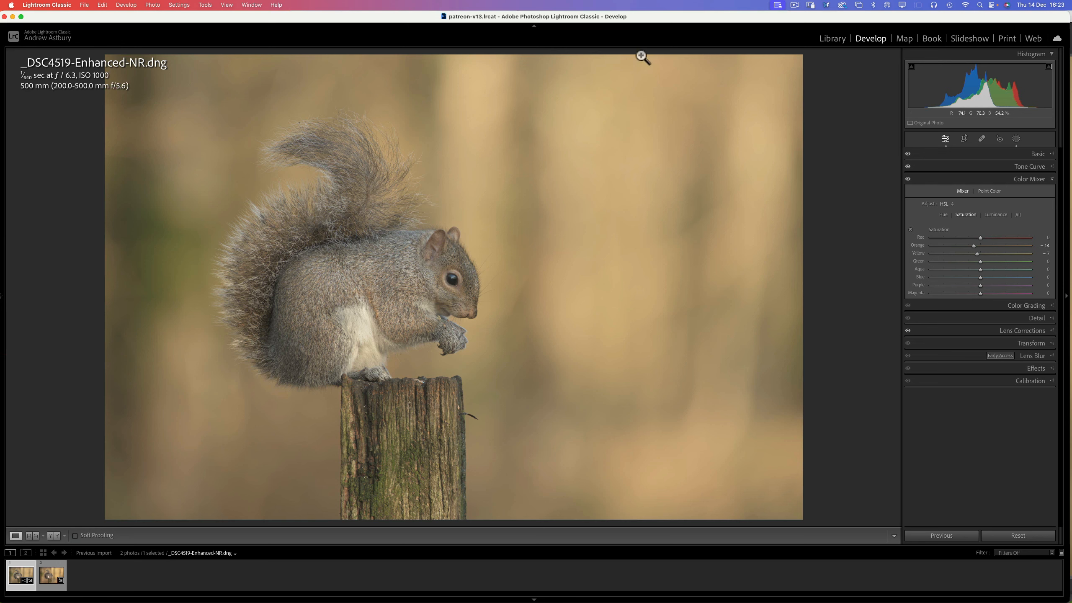
left_click_drag(645, 15, 540, 29)
left_click(542, 31)
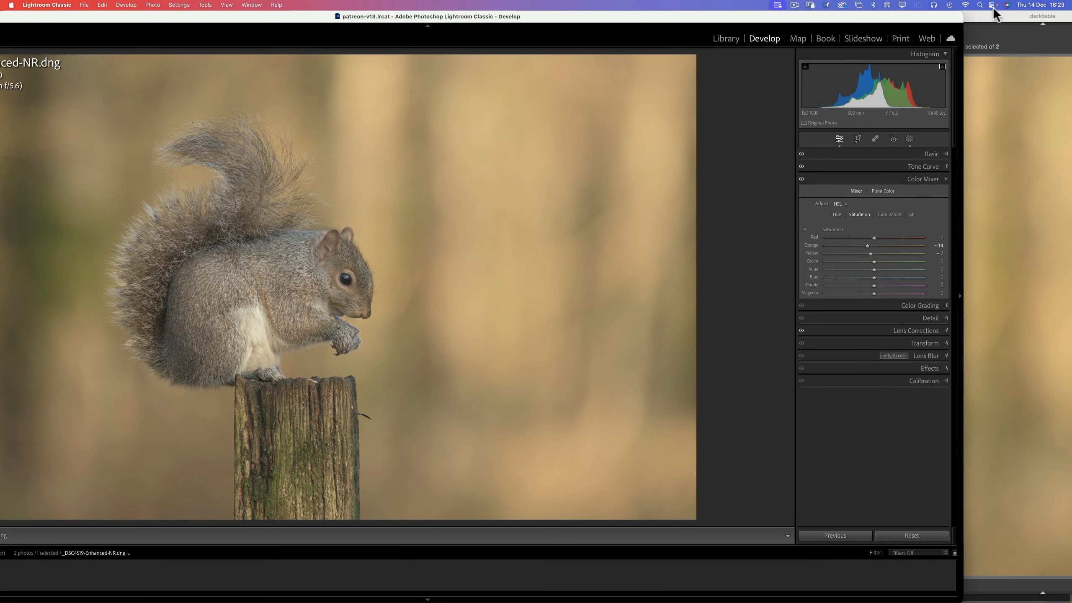
left_click(982, 17)
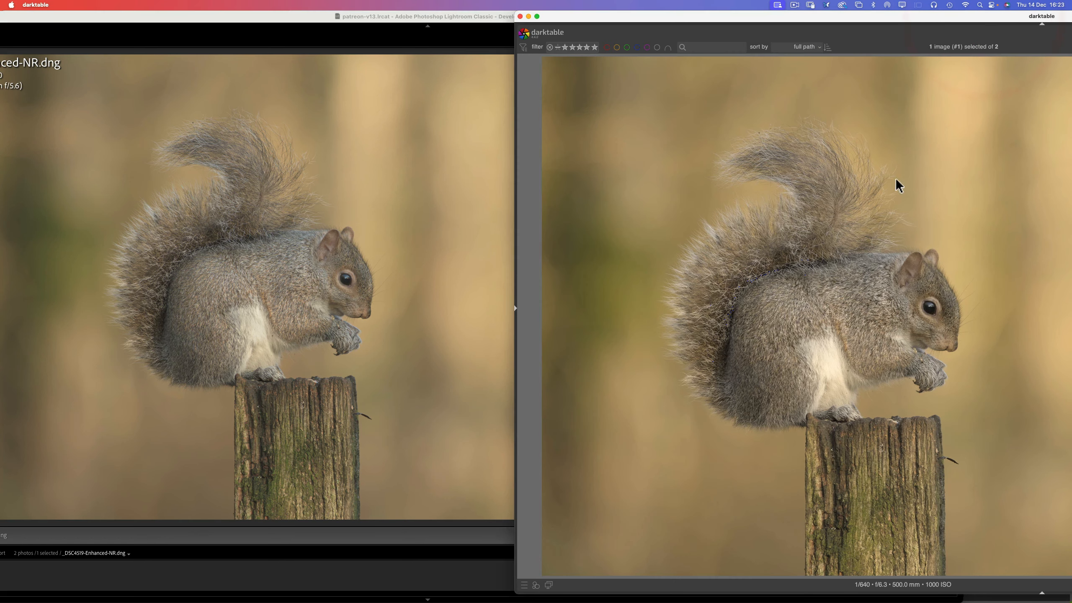
- Compare the Lightroom and darktable versions side by side, as whole photos and zoomed in on the squirrel's face
scroll(865, 306, "up", 2)
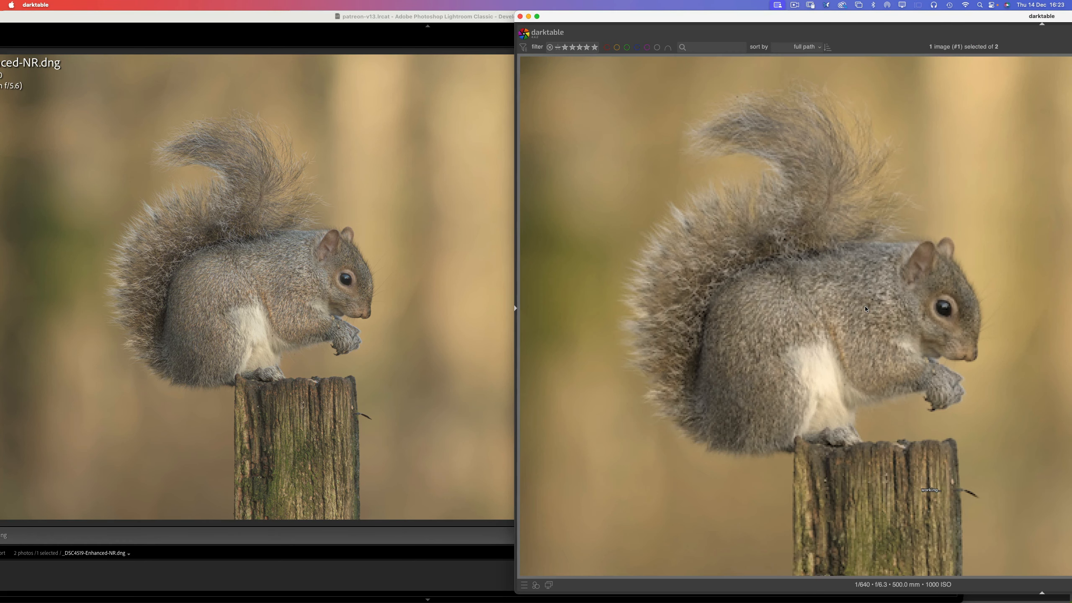
scroll(865, 307, "down", 2)
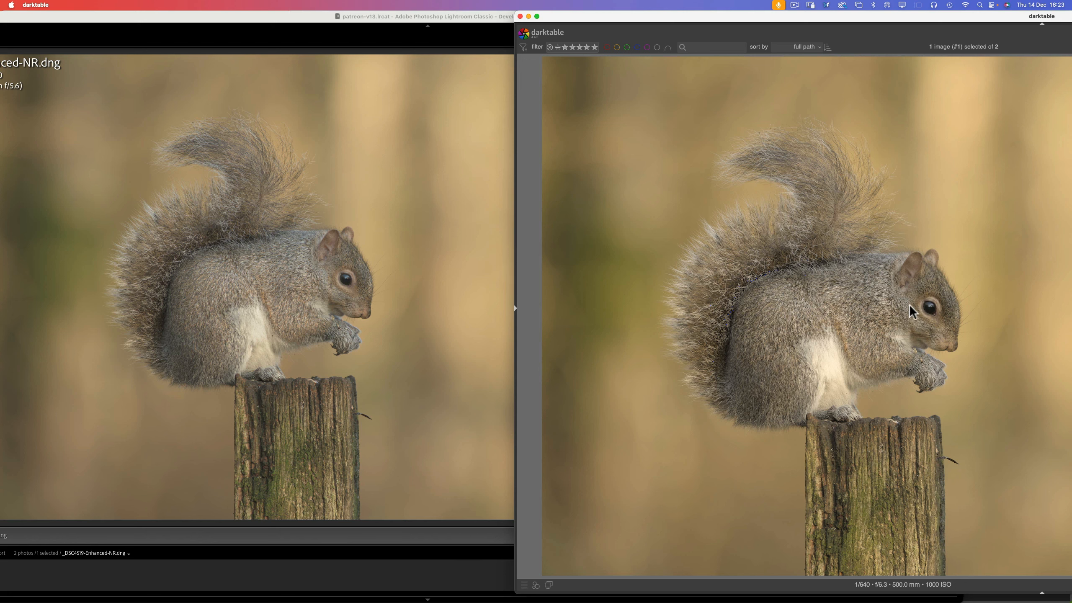
scroll(918, 313, "up", 8)
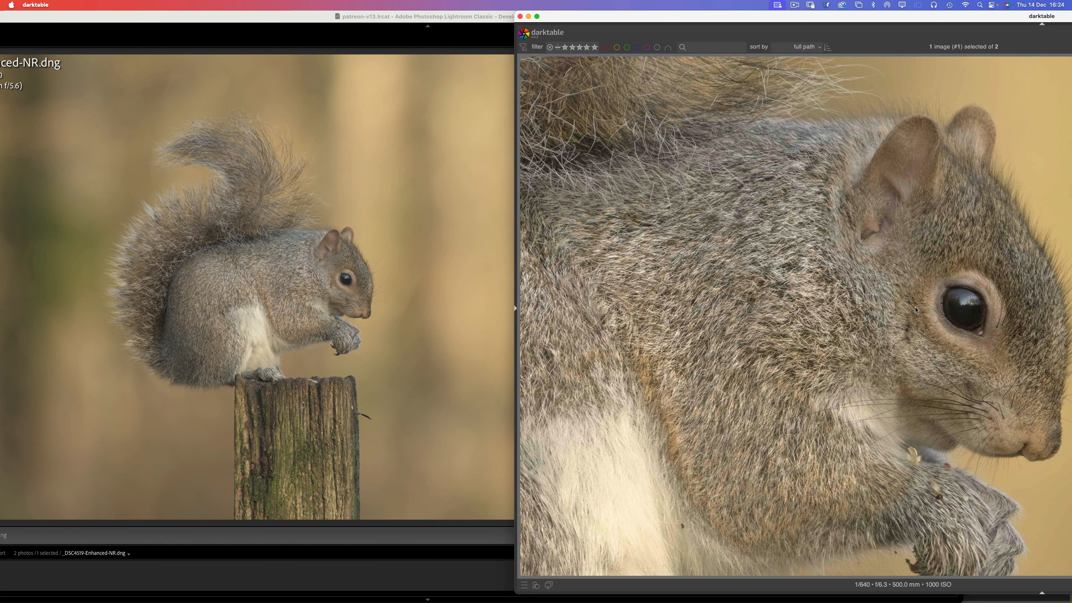
left_click(240, 281)
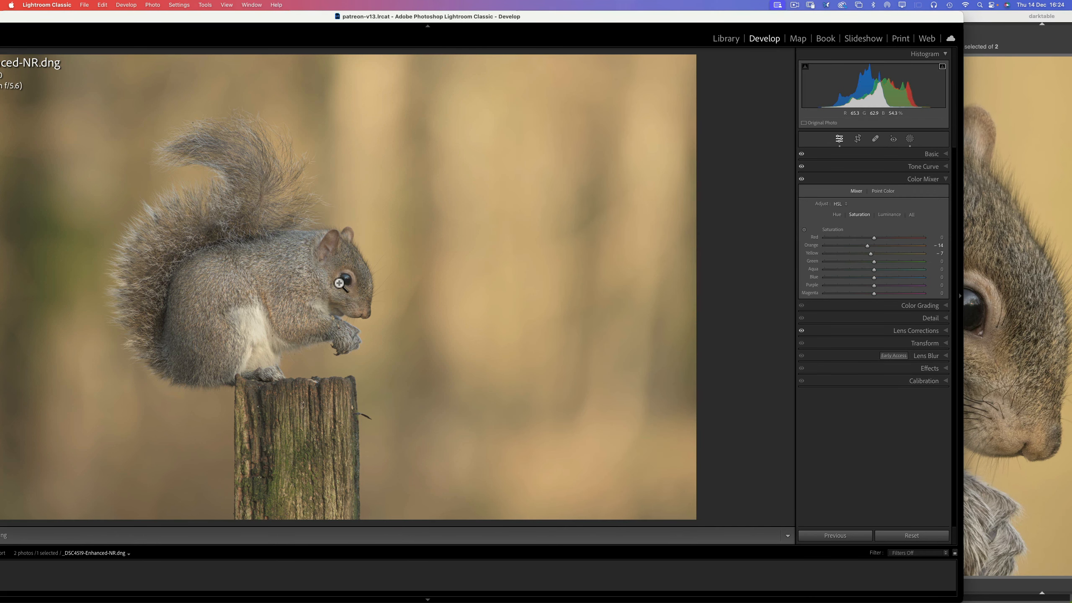
left_click(339, 283)
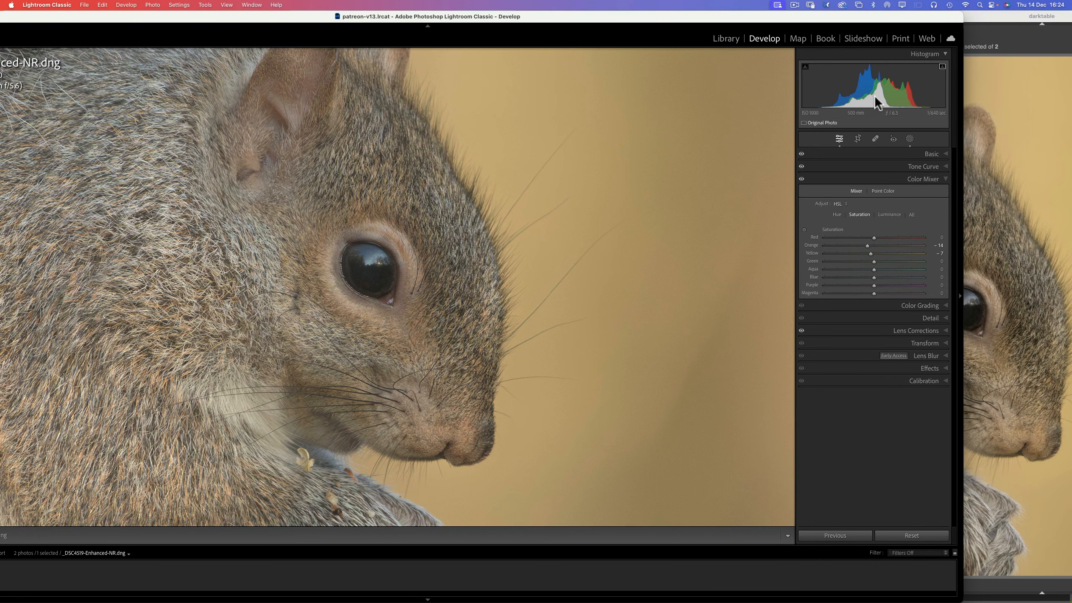
left_click(981, 20)
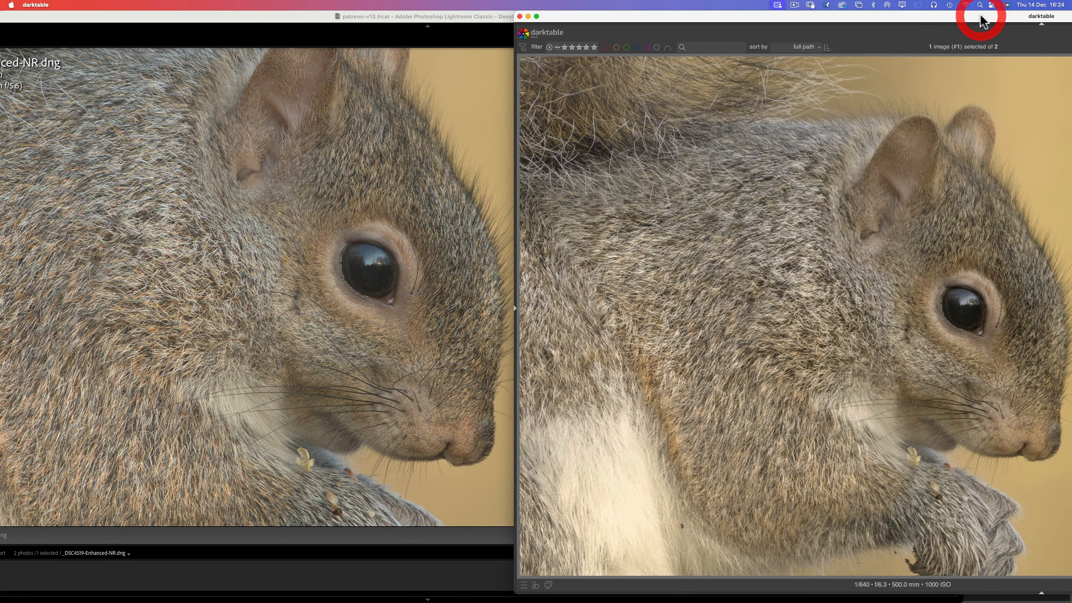
left_click_drag(937, 330, 744, 252)
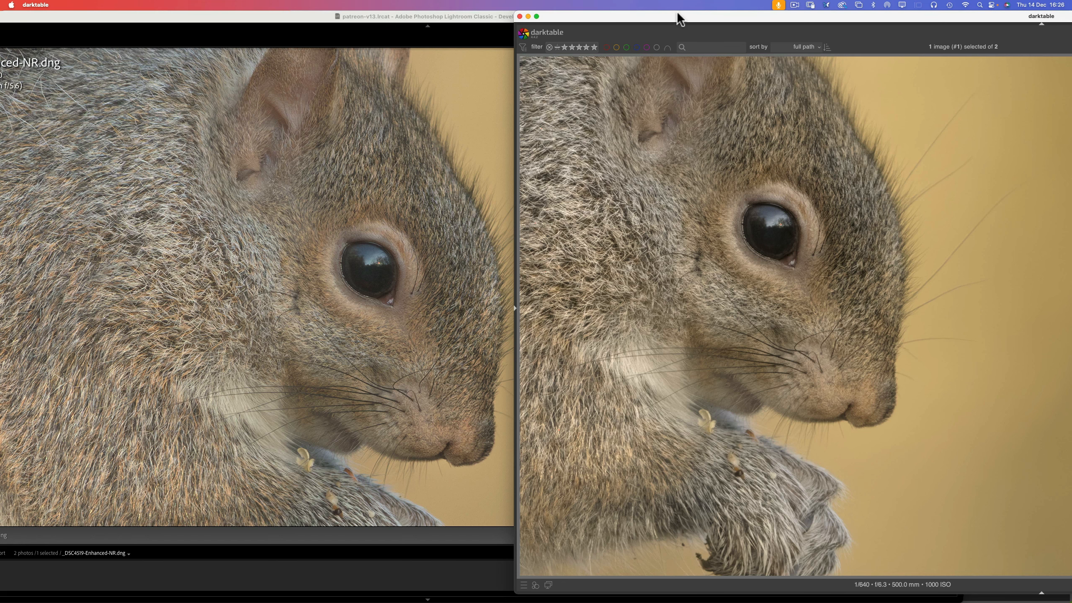
- Bring the darktable window fully back on screen and turn on the sharpen module
left_click_drag(678, 15, 172, 16)
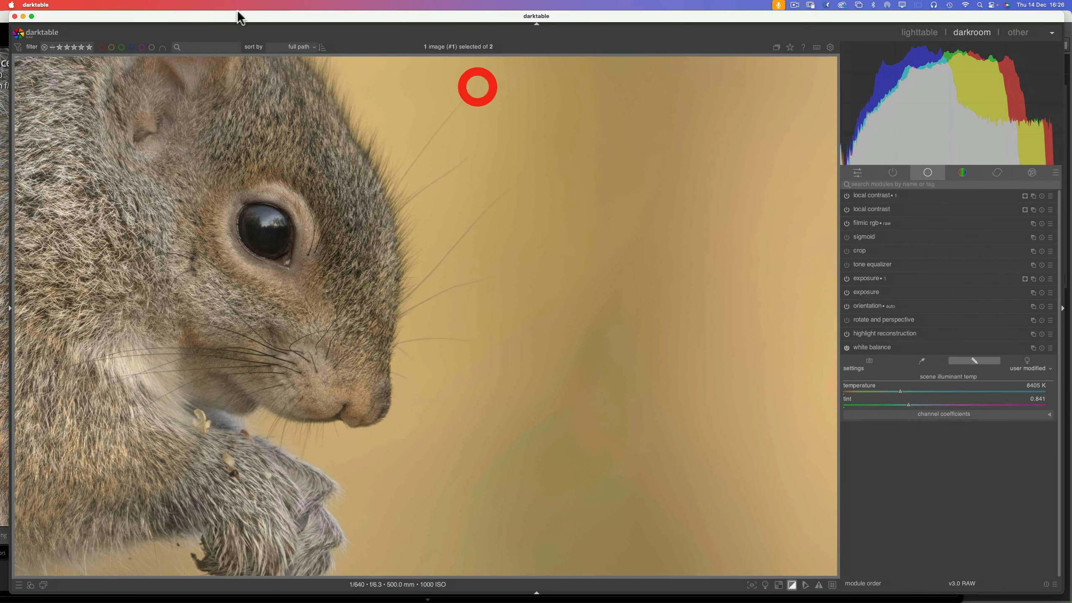
left_click(995, 173)
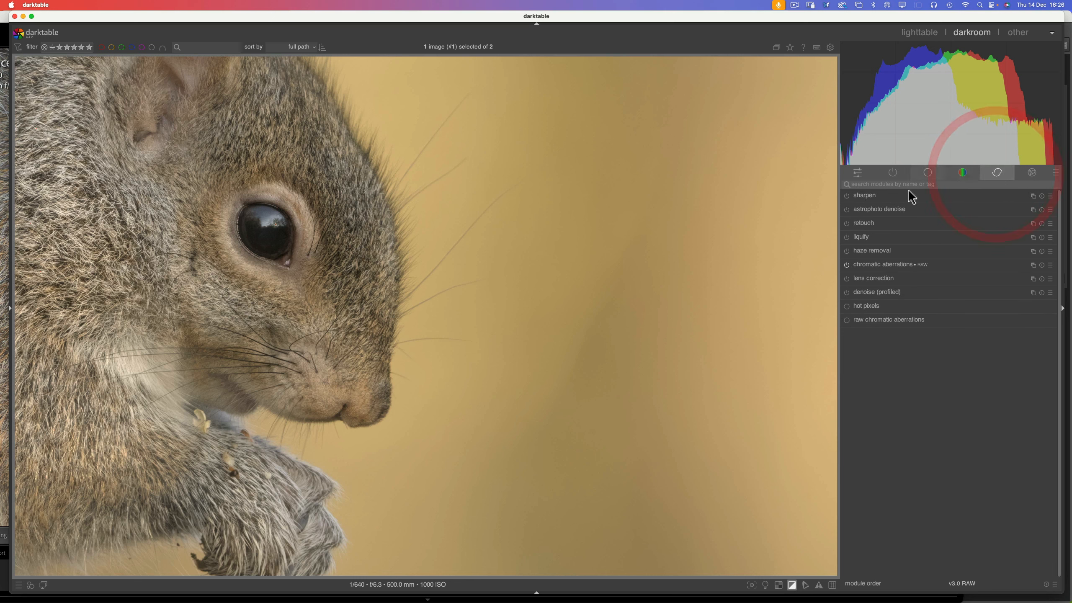
left_click(847, 197)
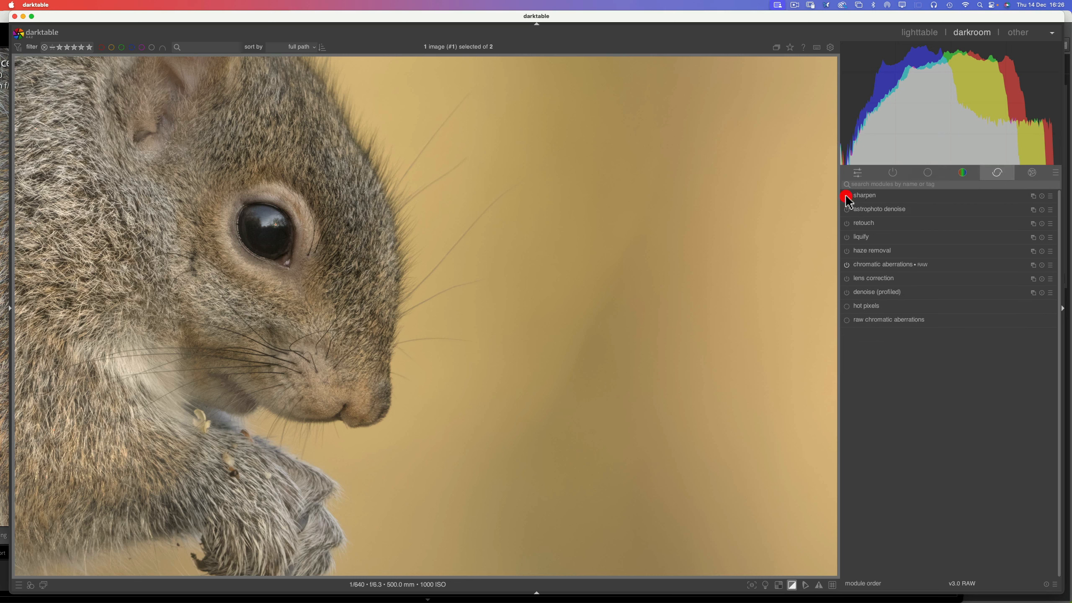
- Add a parametric mask to the sharpen module, limiting its L input range to 3.0 and 12.0 in the shadows, 79.0 and 92.0 in the highlights
left_click(873, 199)
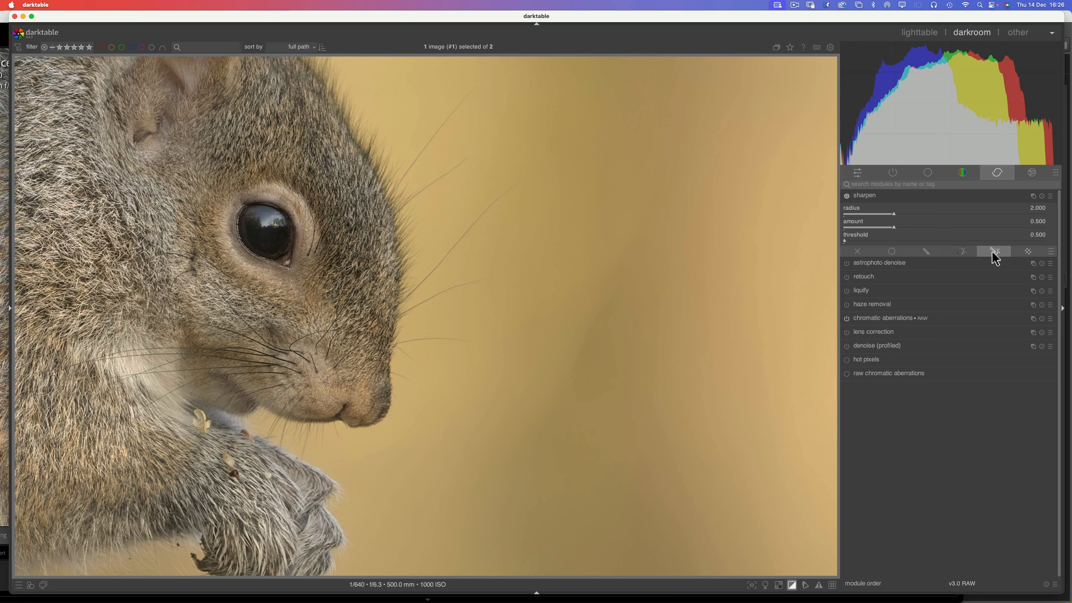
left_click(961, 251)
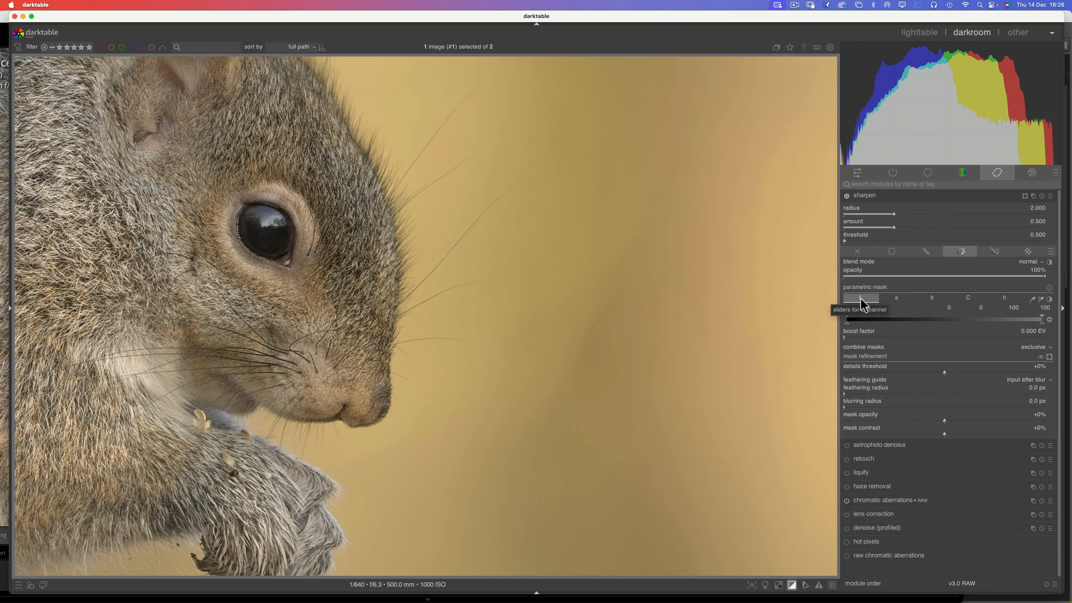
left_click(853, 320)
left_click_drag(853, 320, 870, 311)
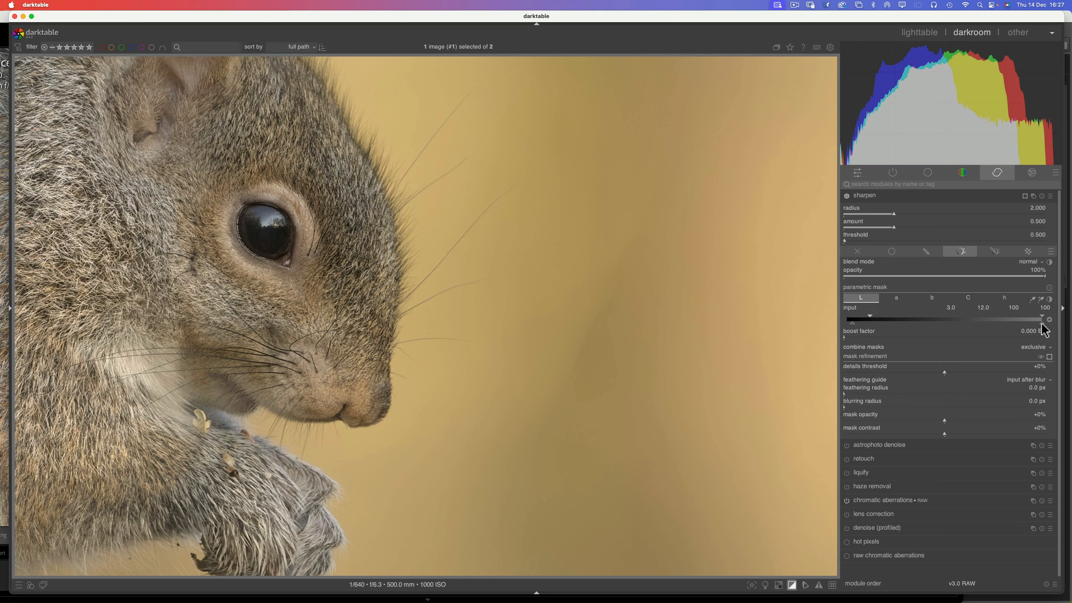
left_click_drag(1041, 325, 1002, 319)
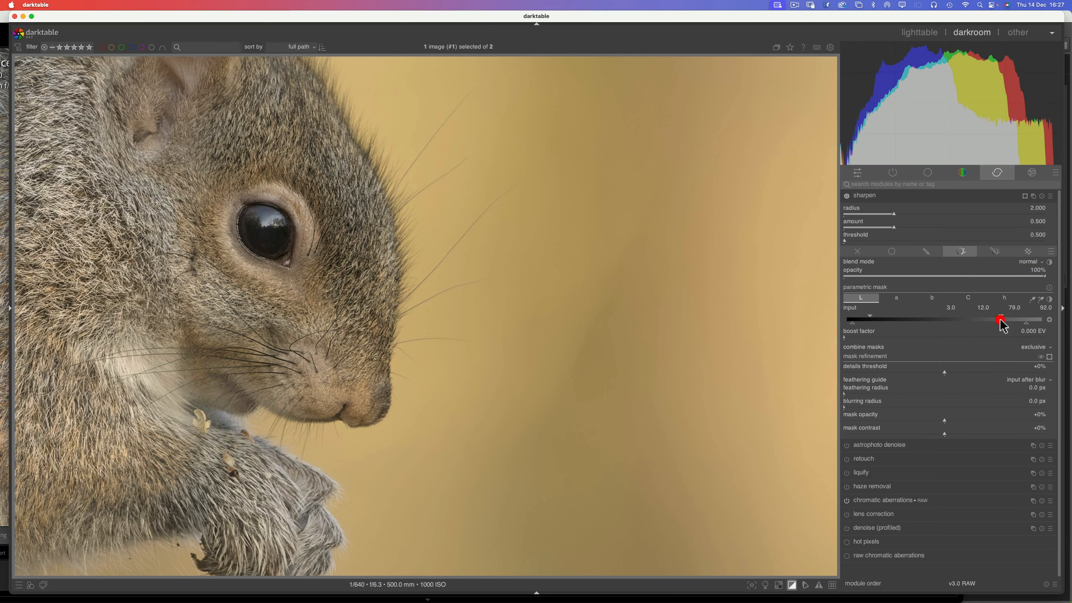
- With the sharpen mask overlay displayed, tighten the L channel's highlight limit to start fading at 62.0, then hide the overlay
left_click(1049, 358)
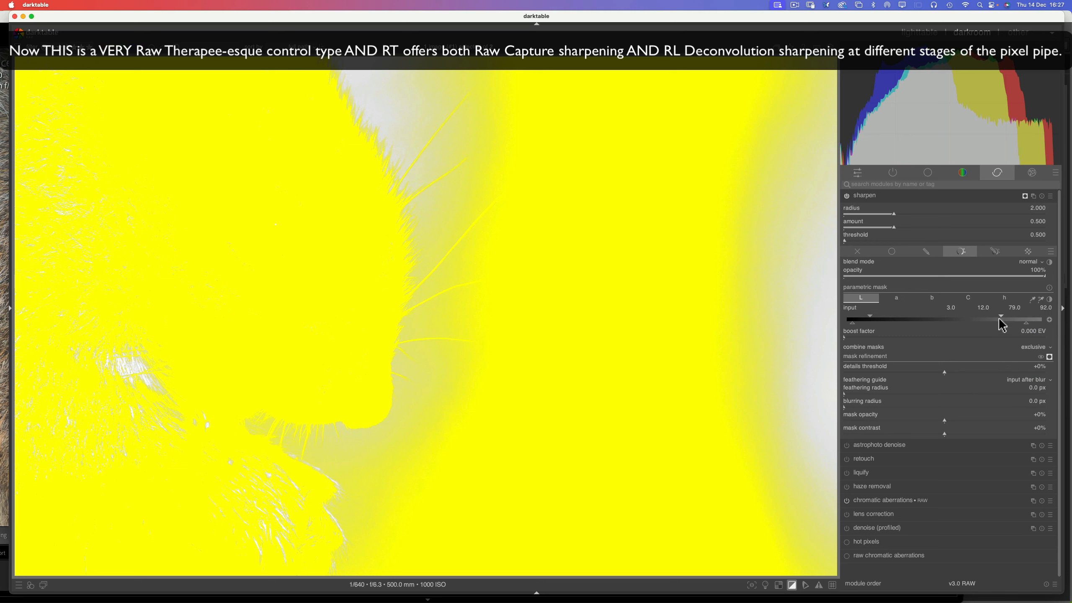
mouse_move(999, 316)
left_mouse_down()
mouse_move(969, 317)
mouse_move(1031, 325)
mouse_move(1015, 329)
left_mouse_up()
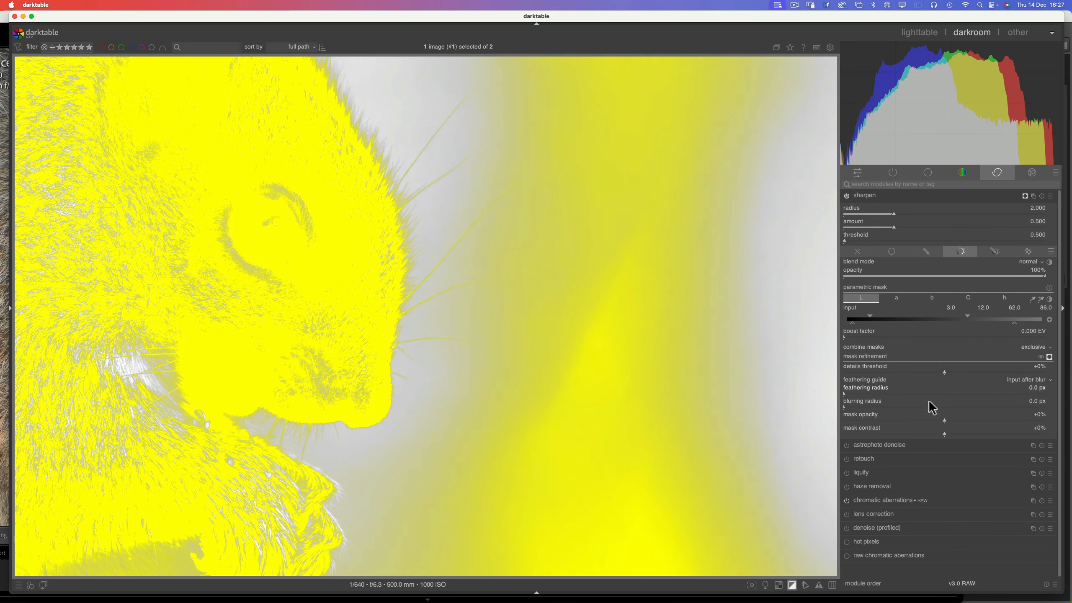
left_click(1050, 357)
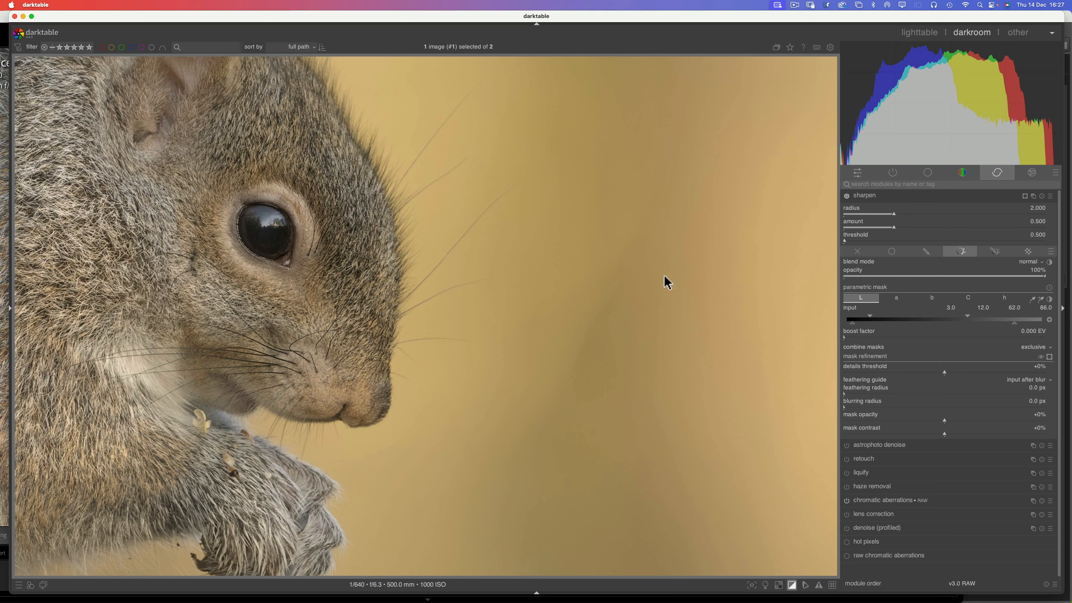
- Lower the sharpening's blend opacity to 0% to judge its effect, then set it to 47%
left_click(968, 299)
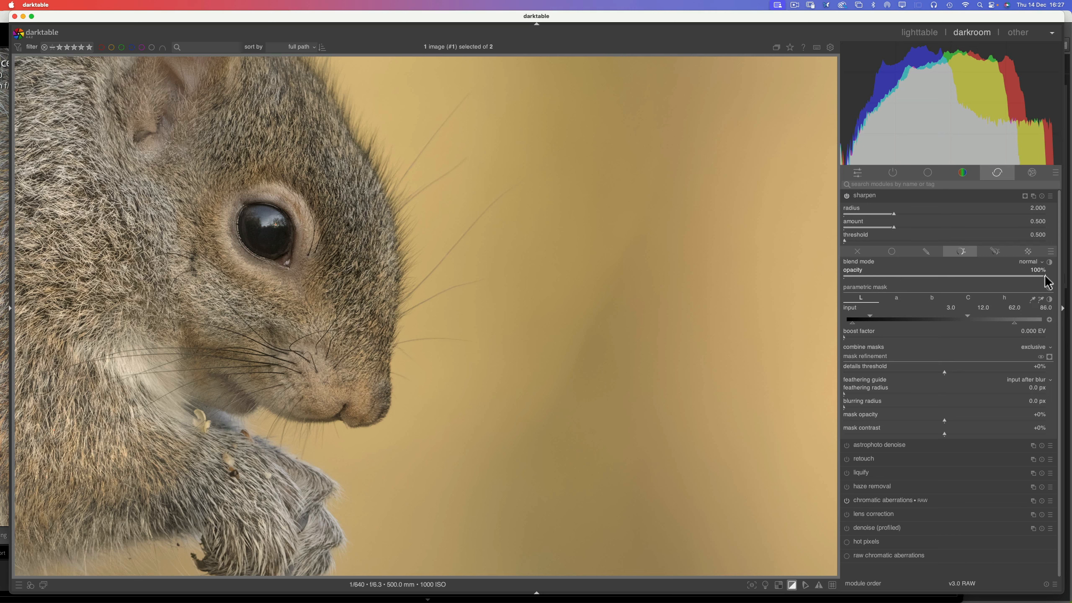
left_click_drag(1044, 278, 828, 281)
left_click(830, 279)
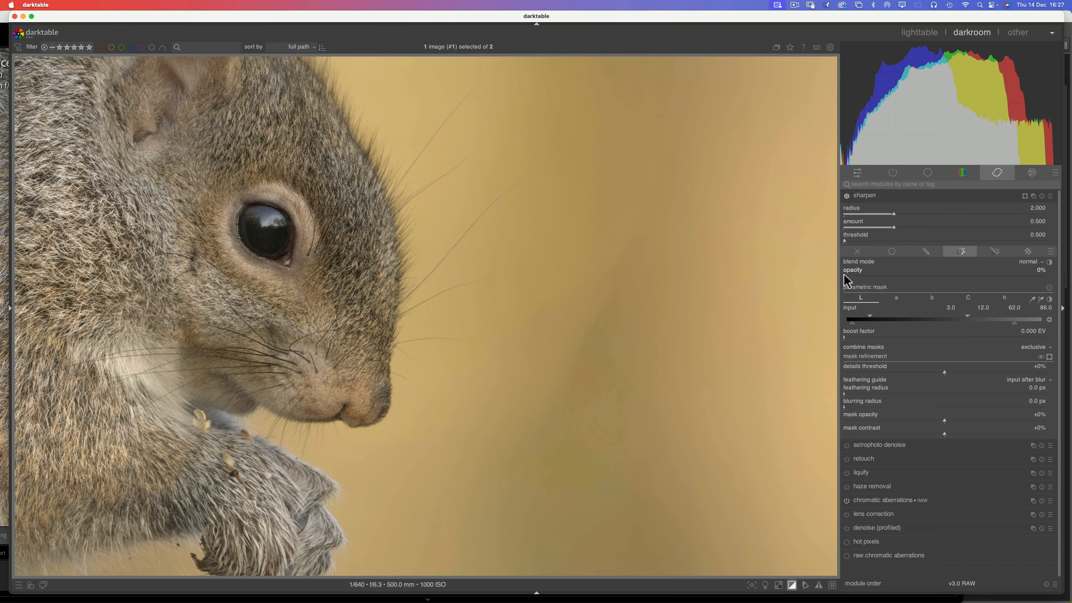
left_click(910, 273)
left_click(912, 269)
left_click(938, 276)
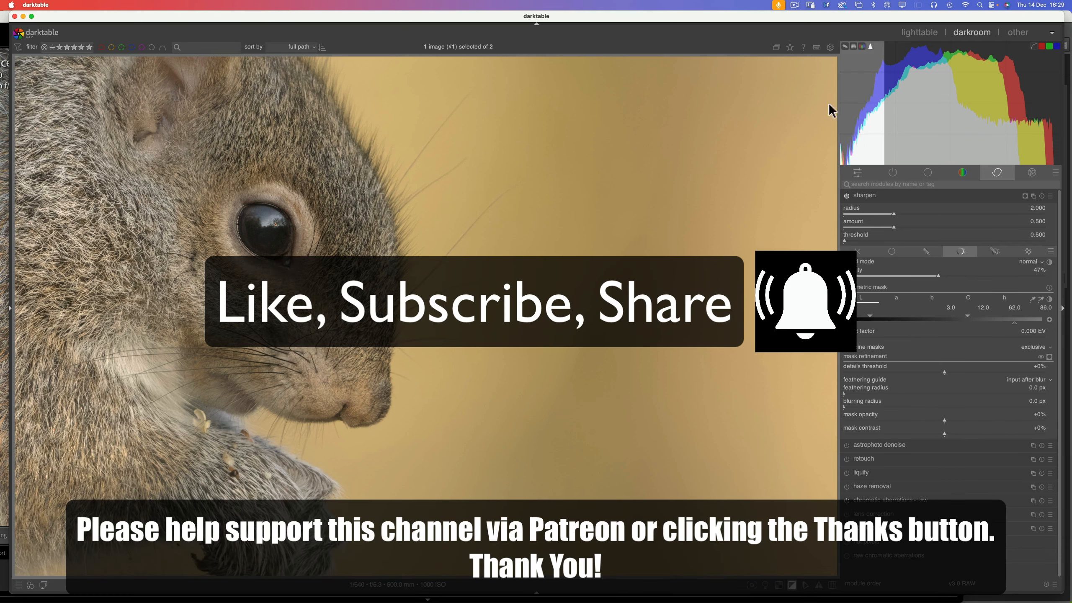
left_click(796, 10)
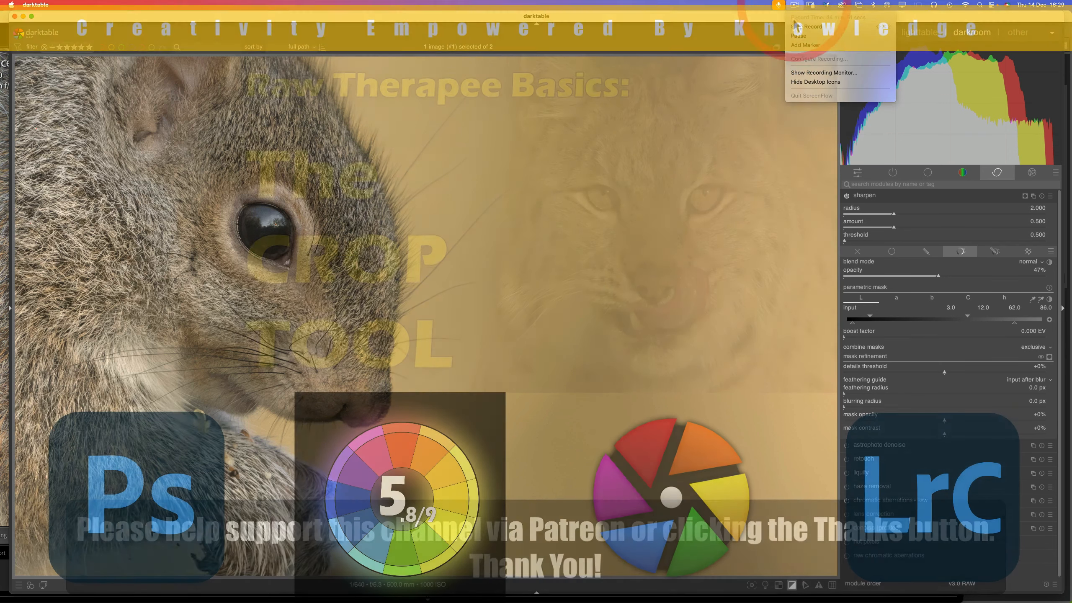